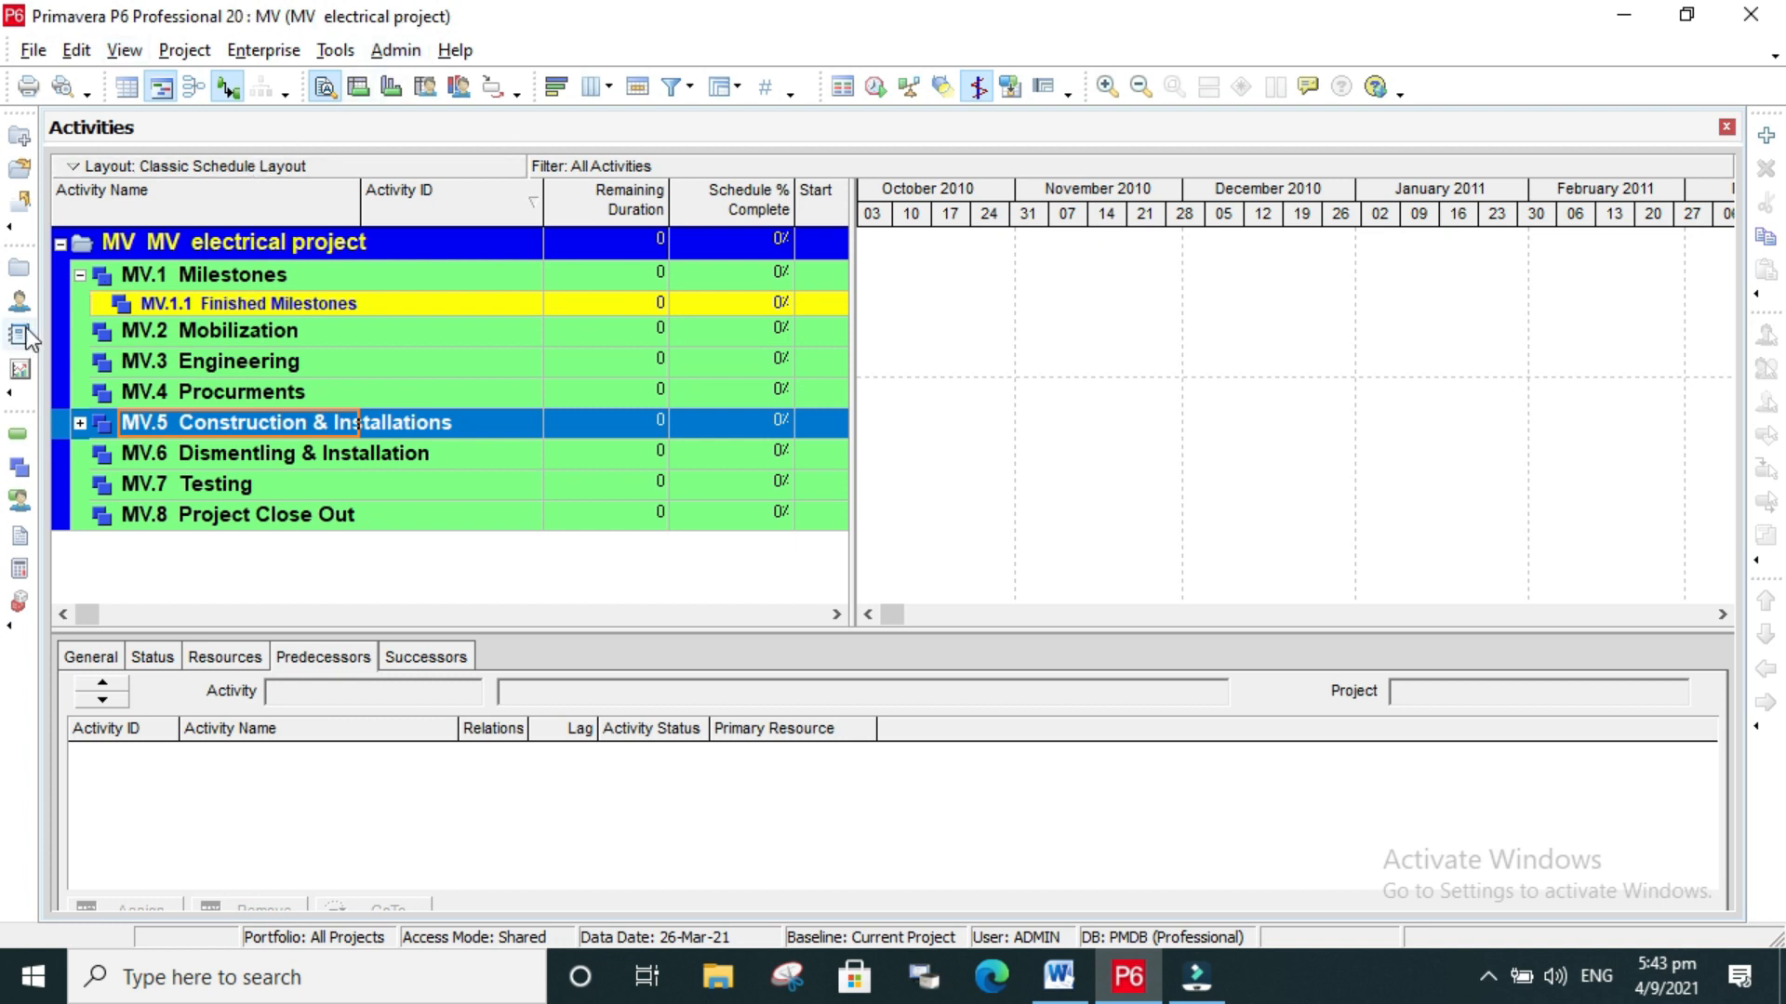
Step: Open the MV electrical project from the project list and show its activities
left_click(22, 268)
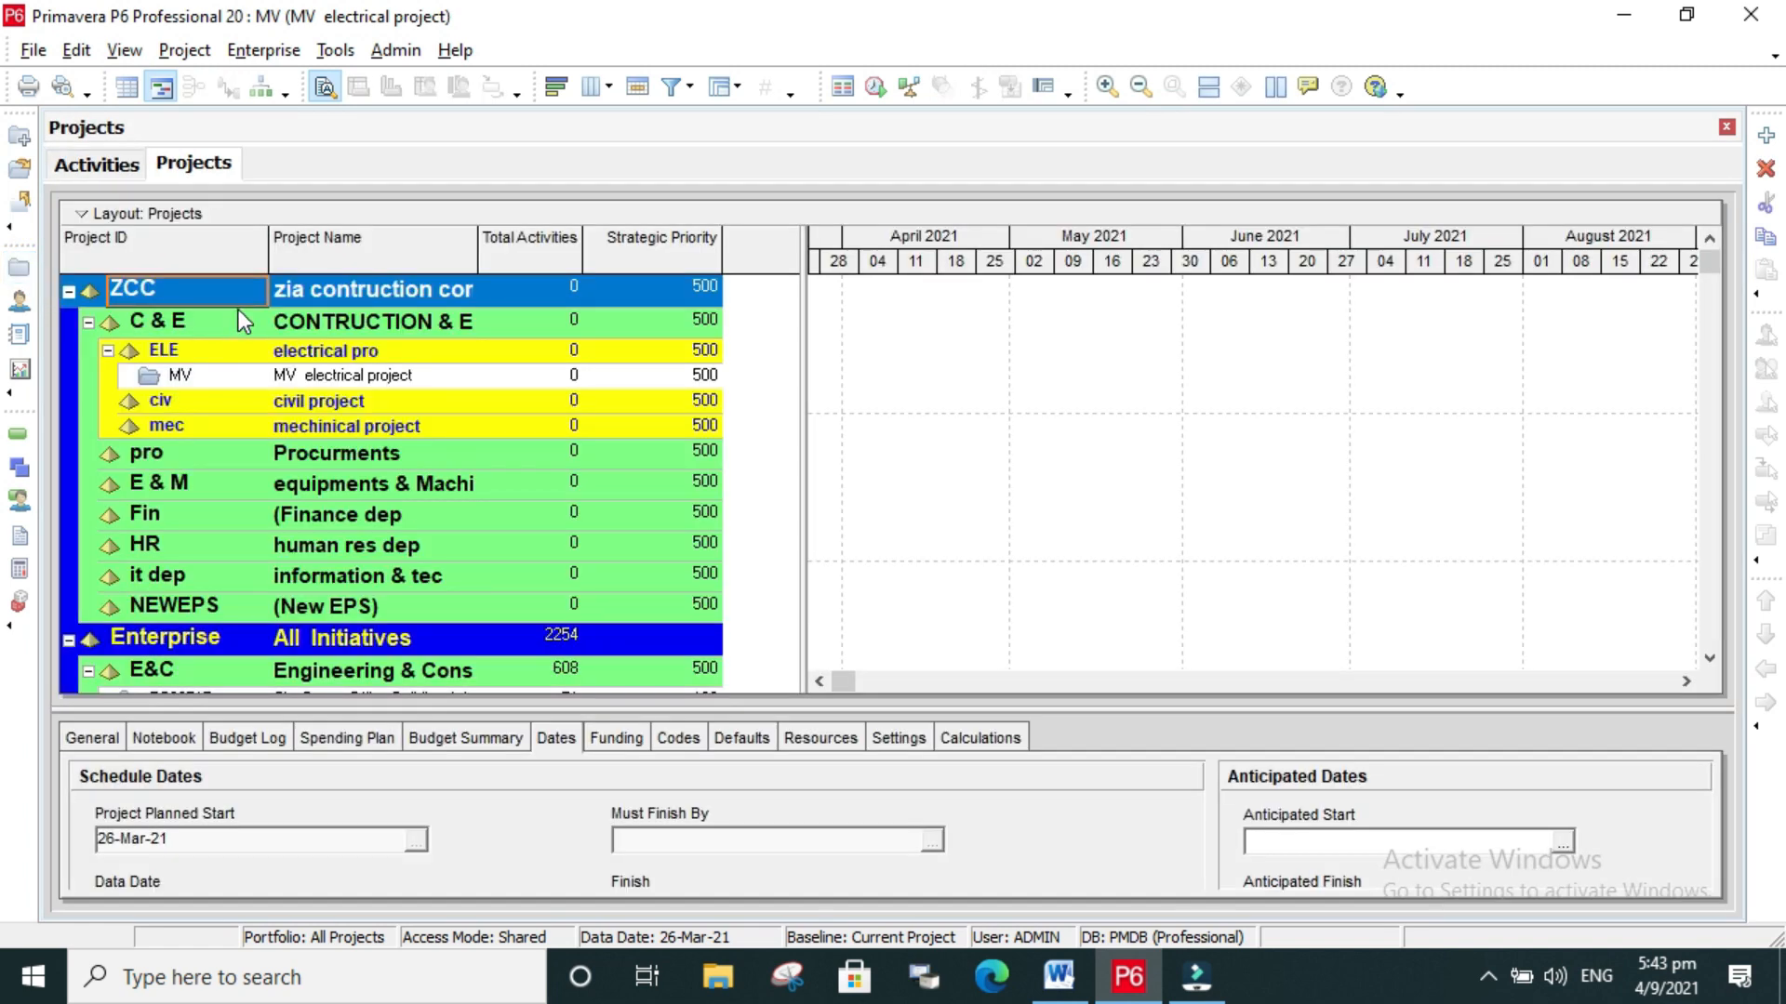
left_click(169, 374)
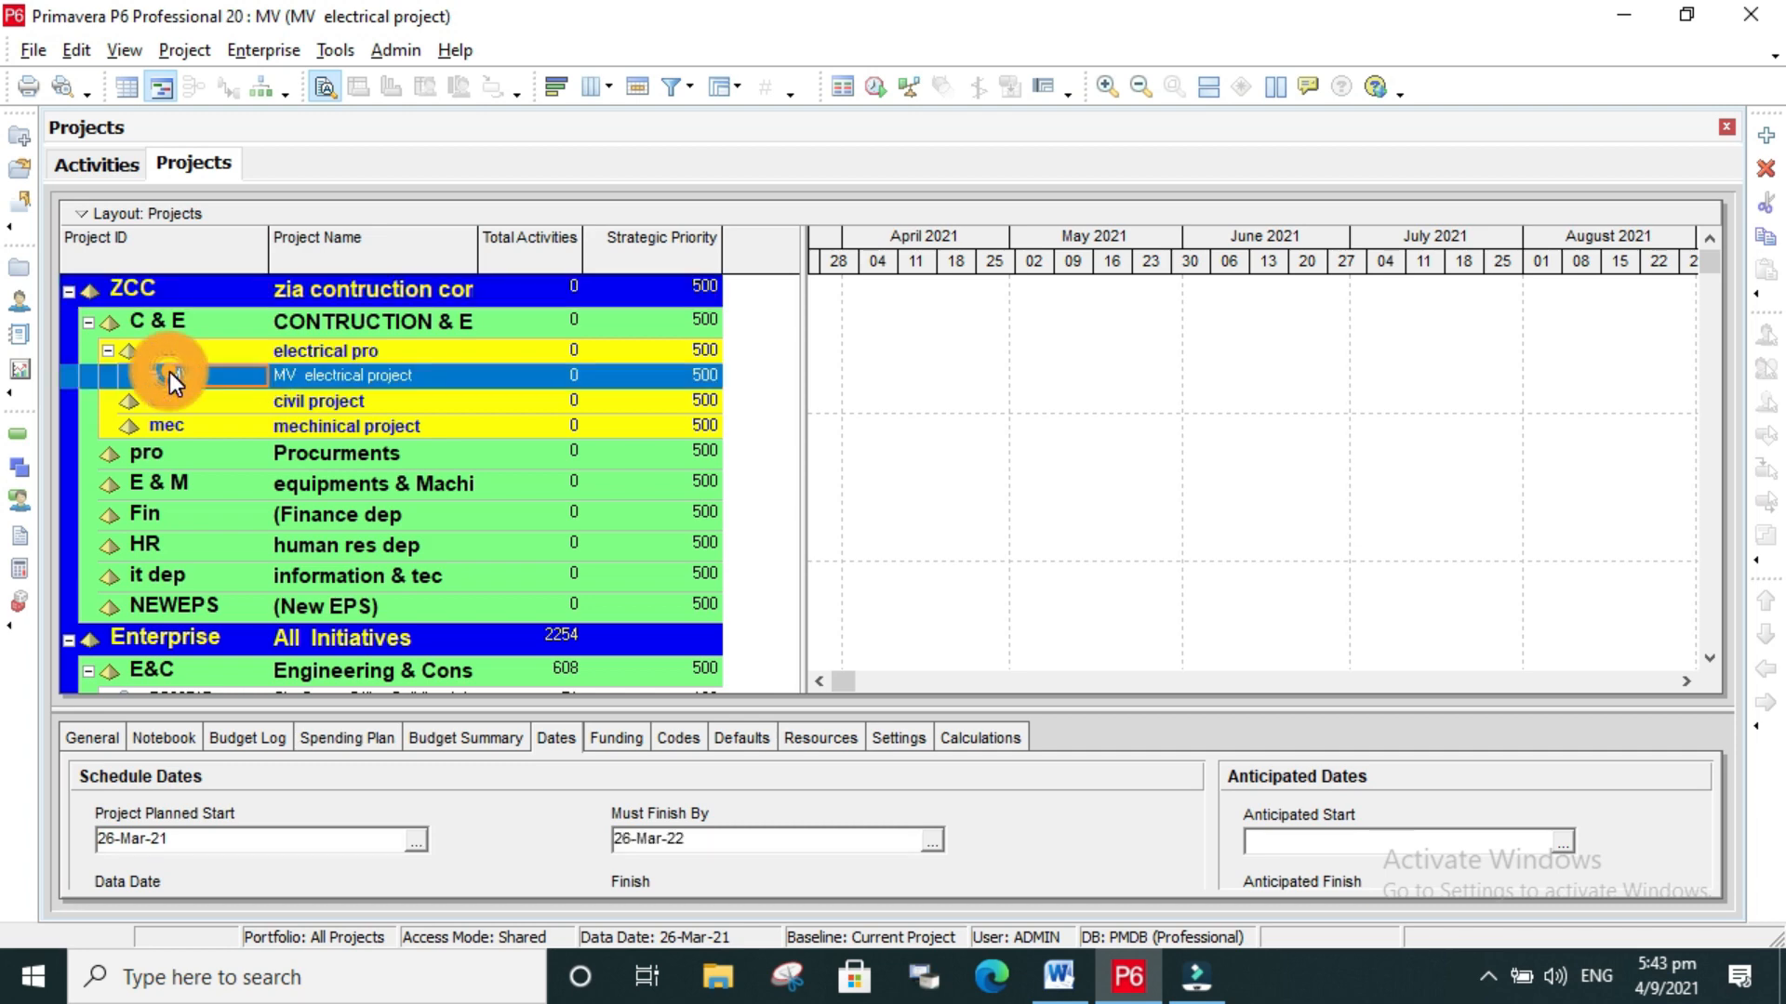
right_click(169, 372)
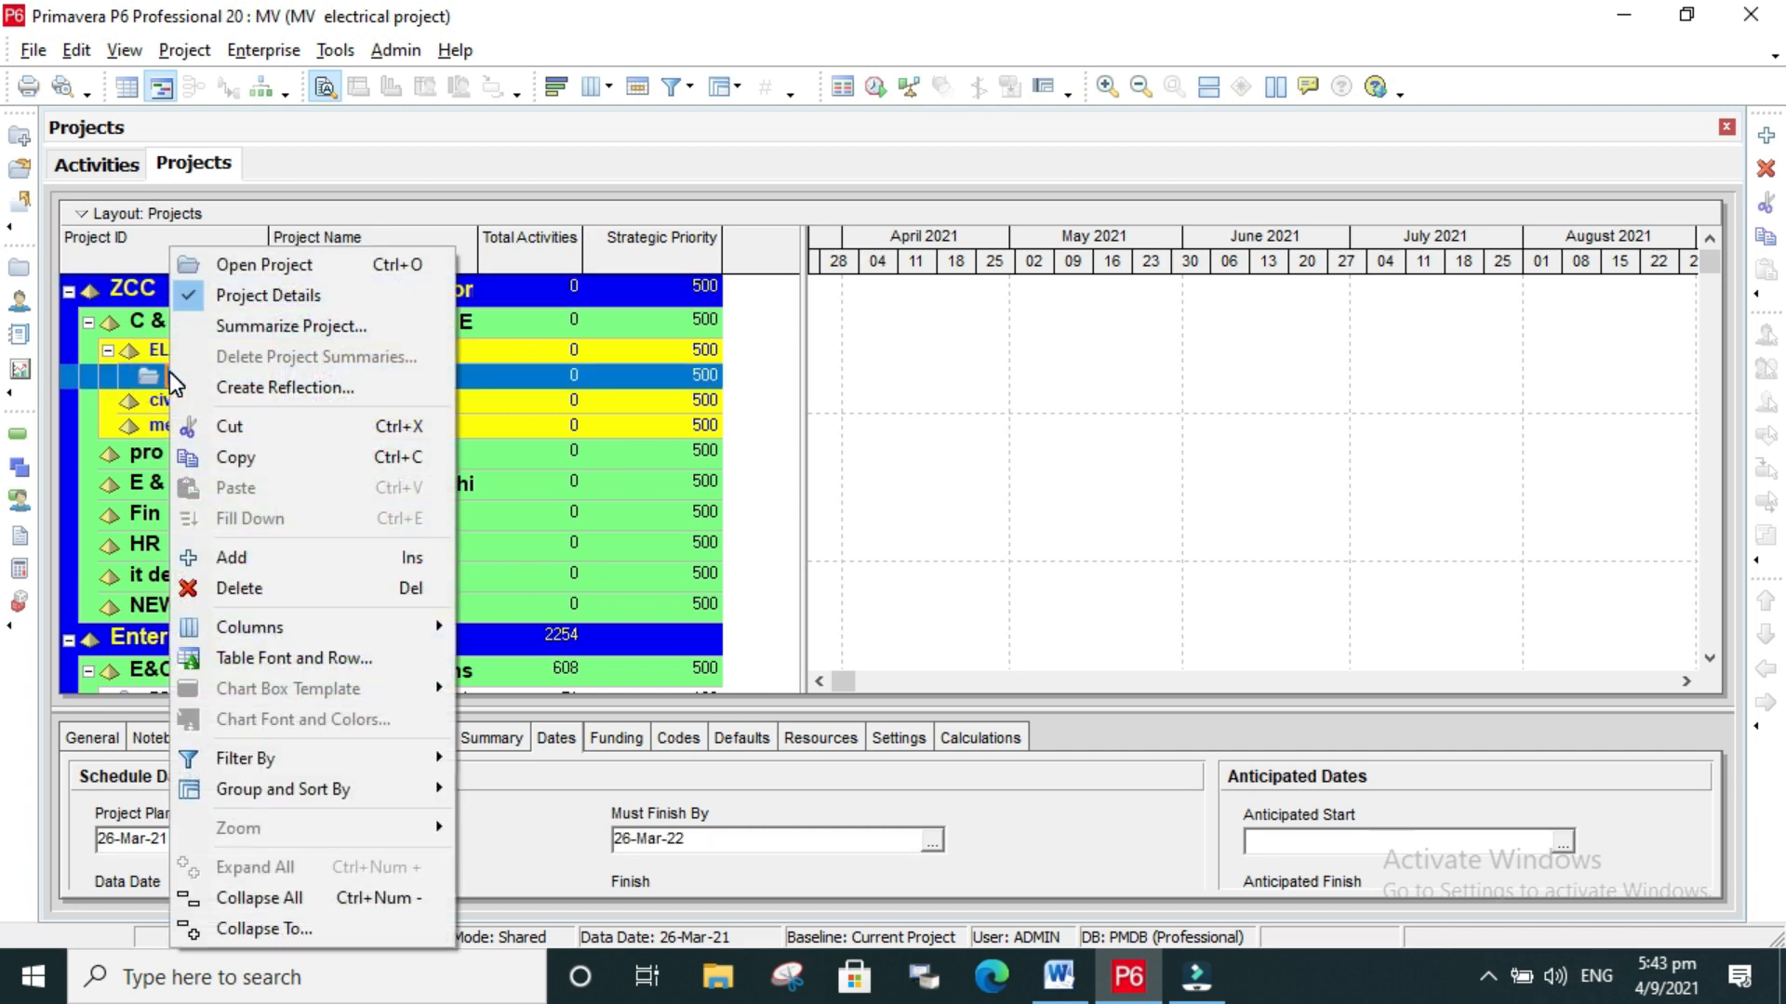
left_click(276, 268)
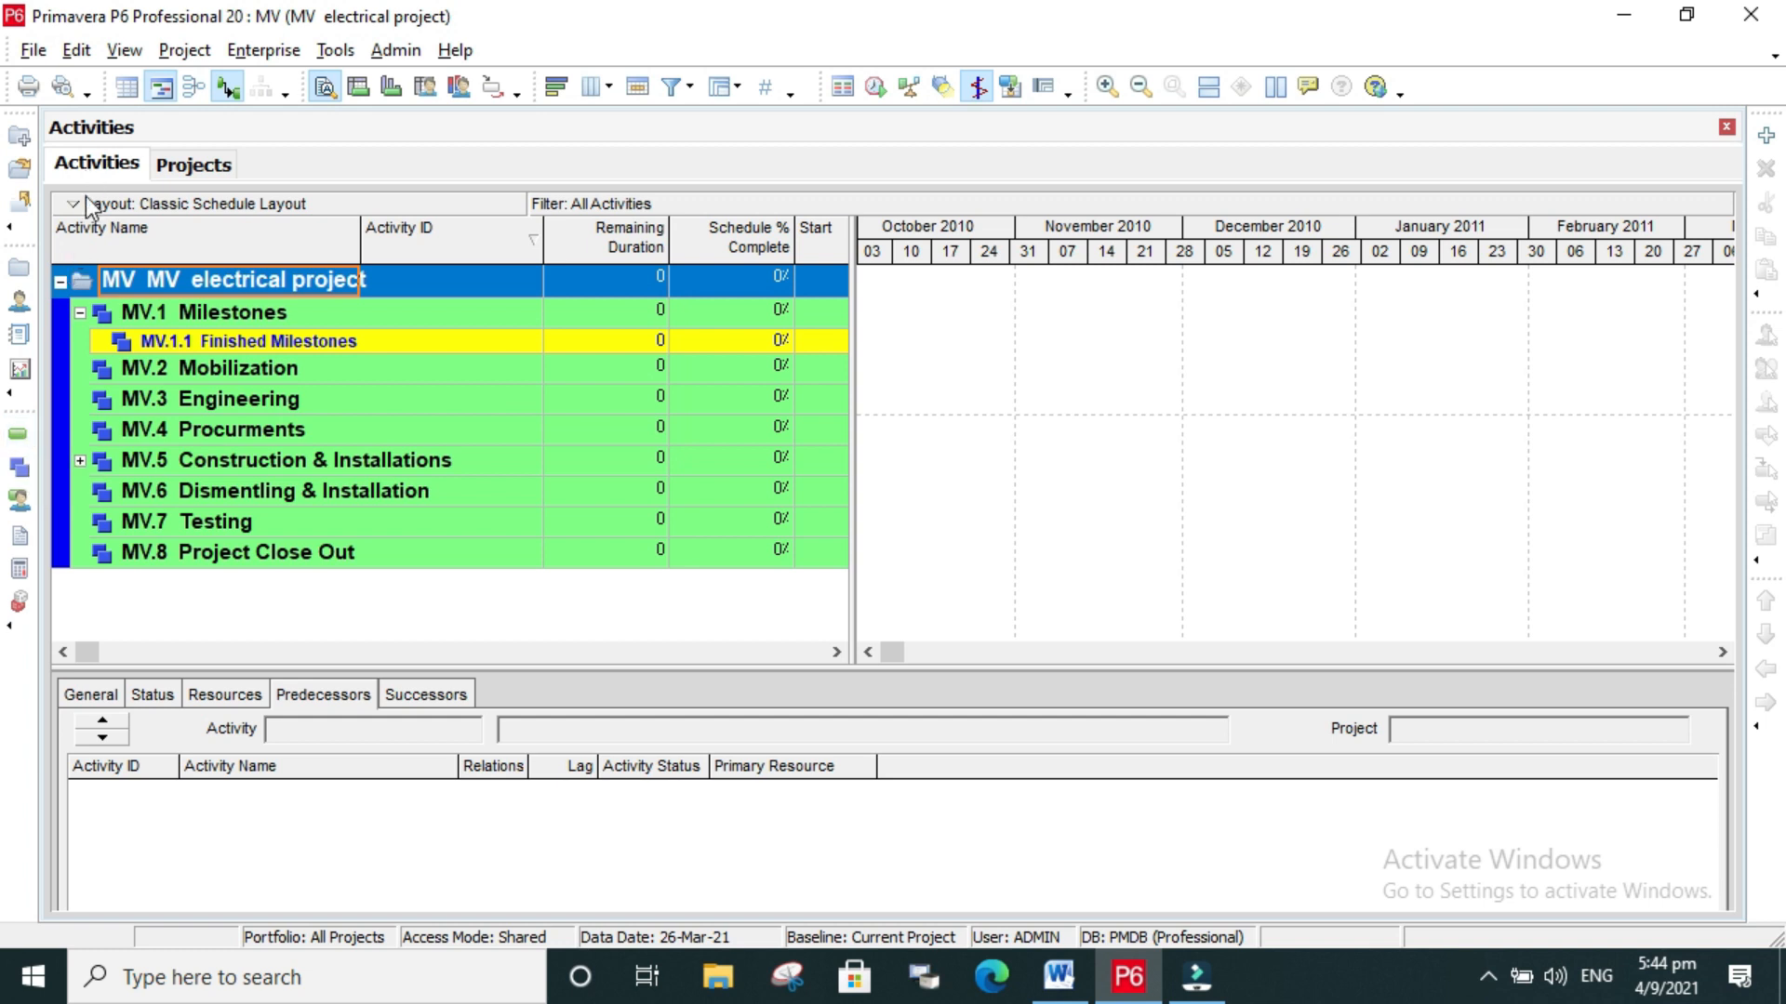
left_click(18, 434)
Step: Add an activity with ID MV1000 under MV.1 Milestones, and stop the new-activity wizard from being shown again
left_click(220, 316)
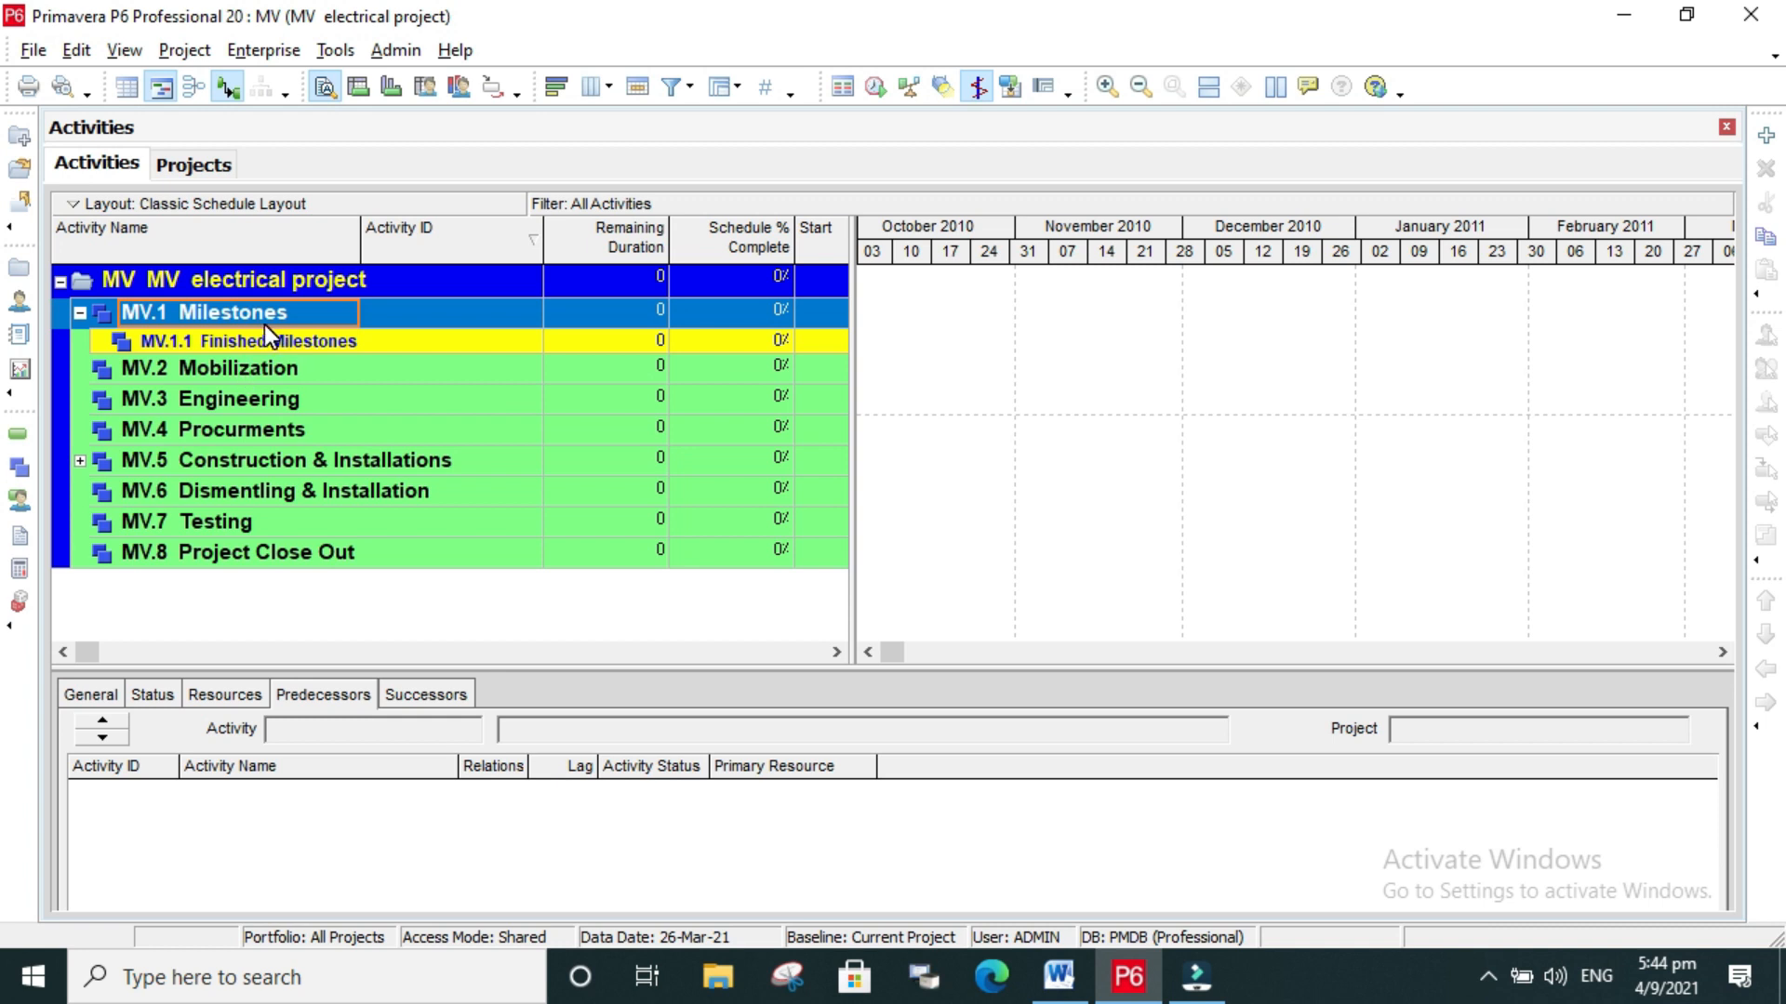
left_click(1773, 145)
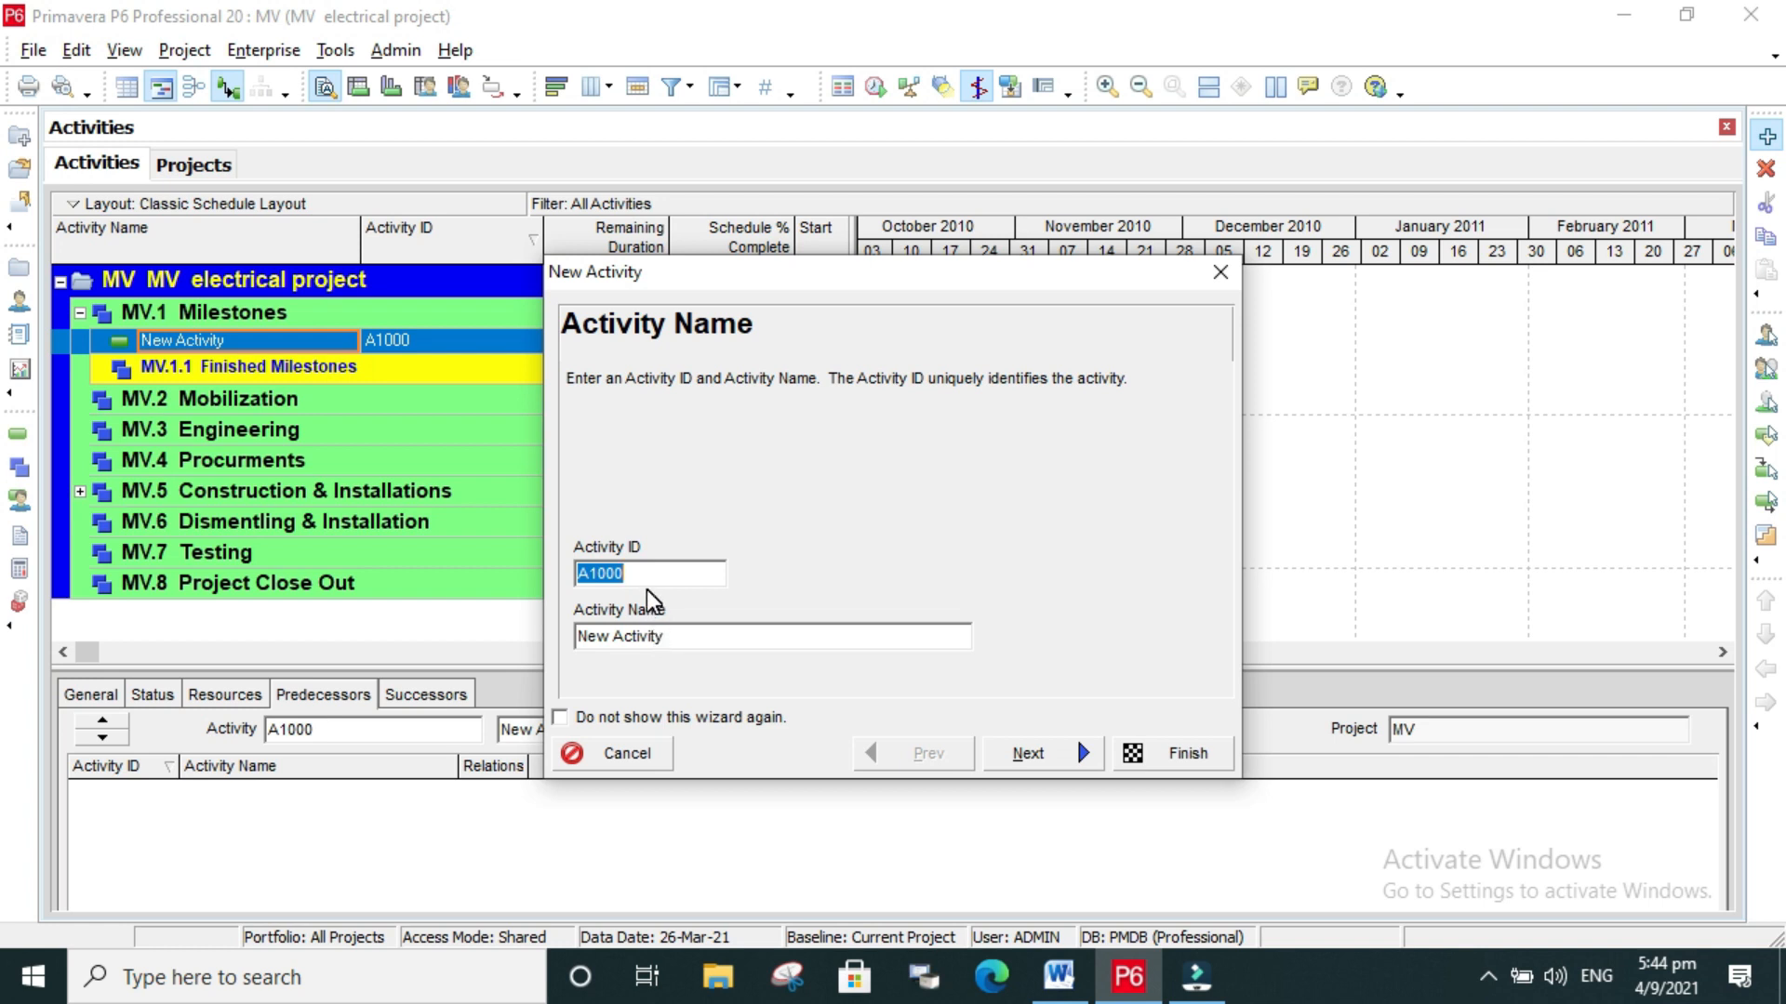
left_click(593, 573)
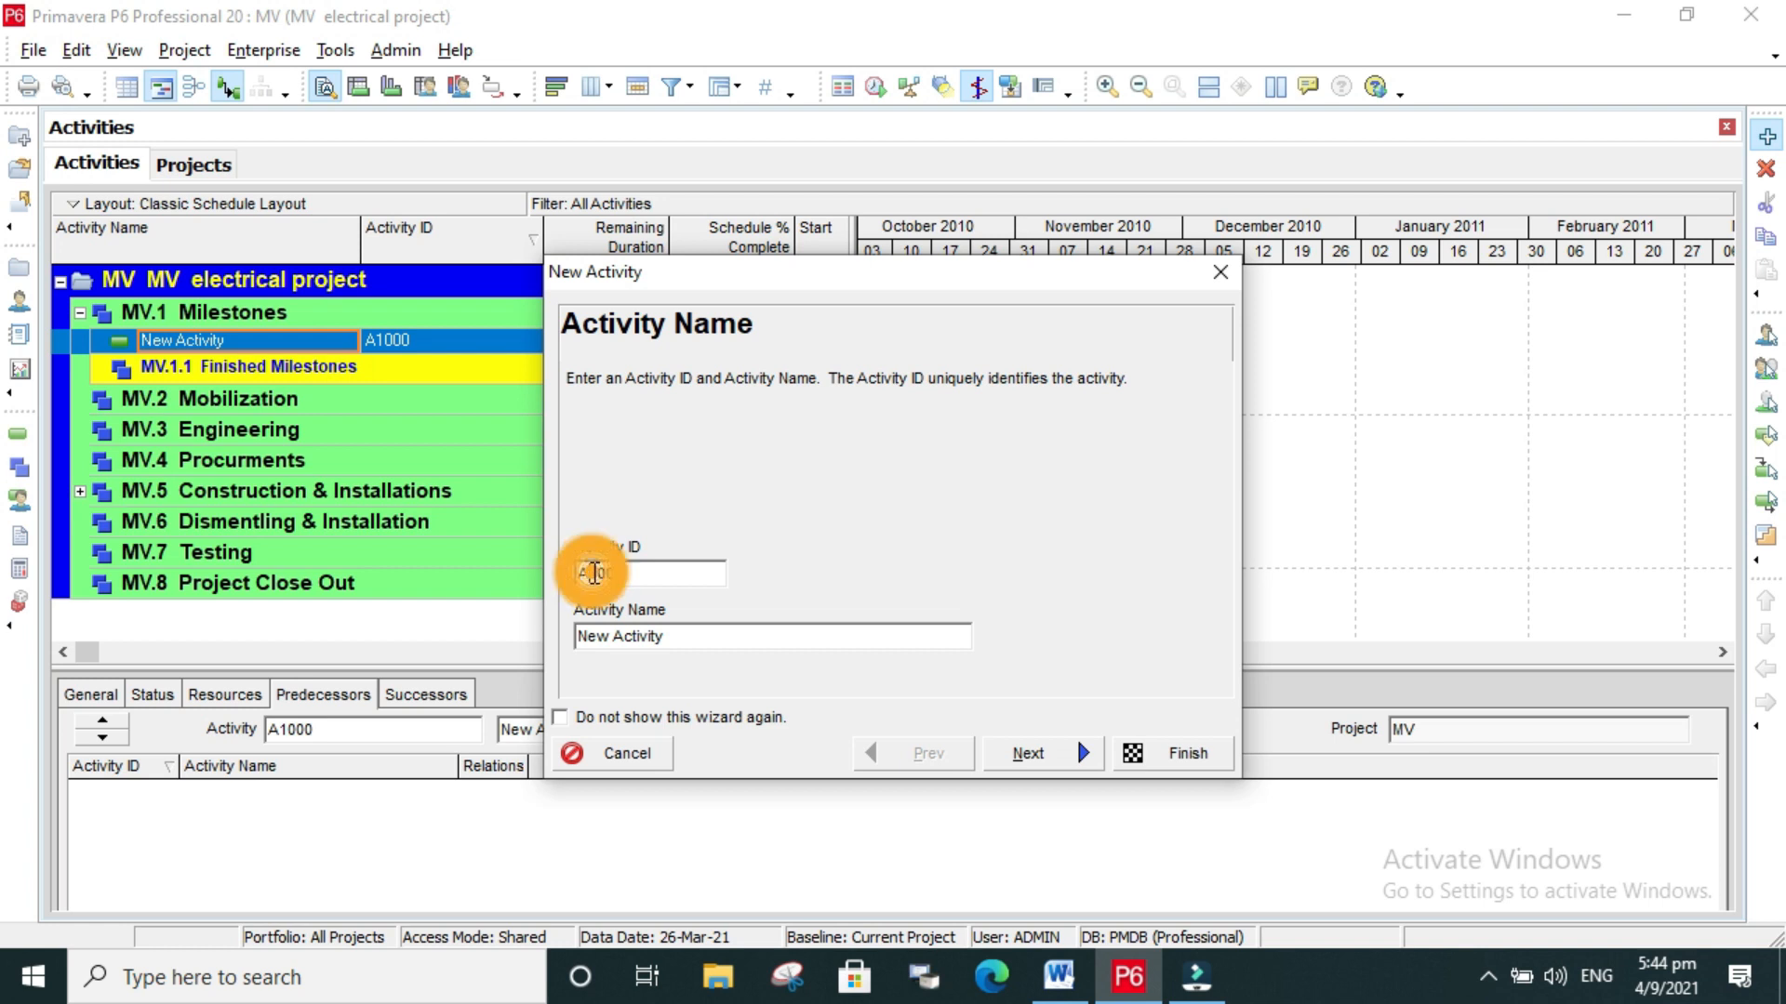
left_click_drag(589, 573, 580, 575)
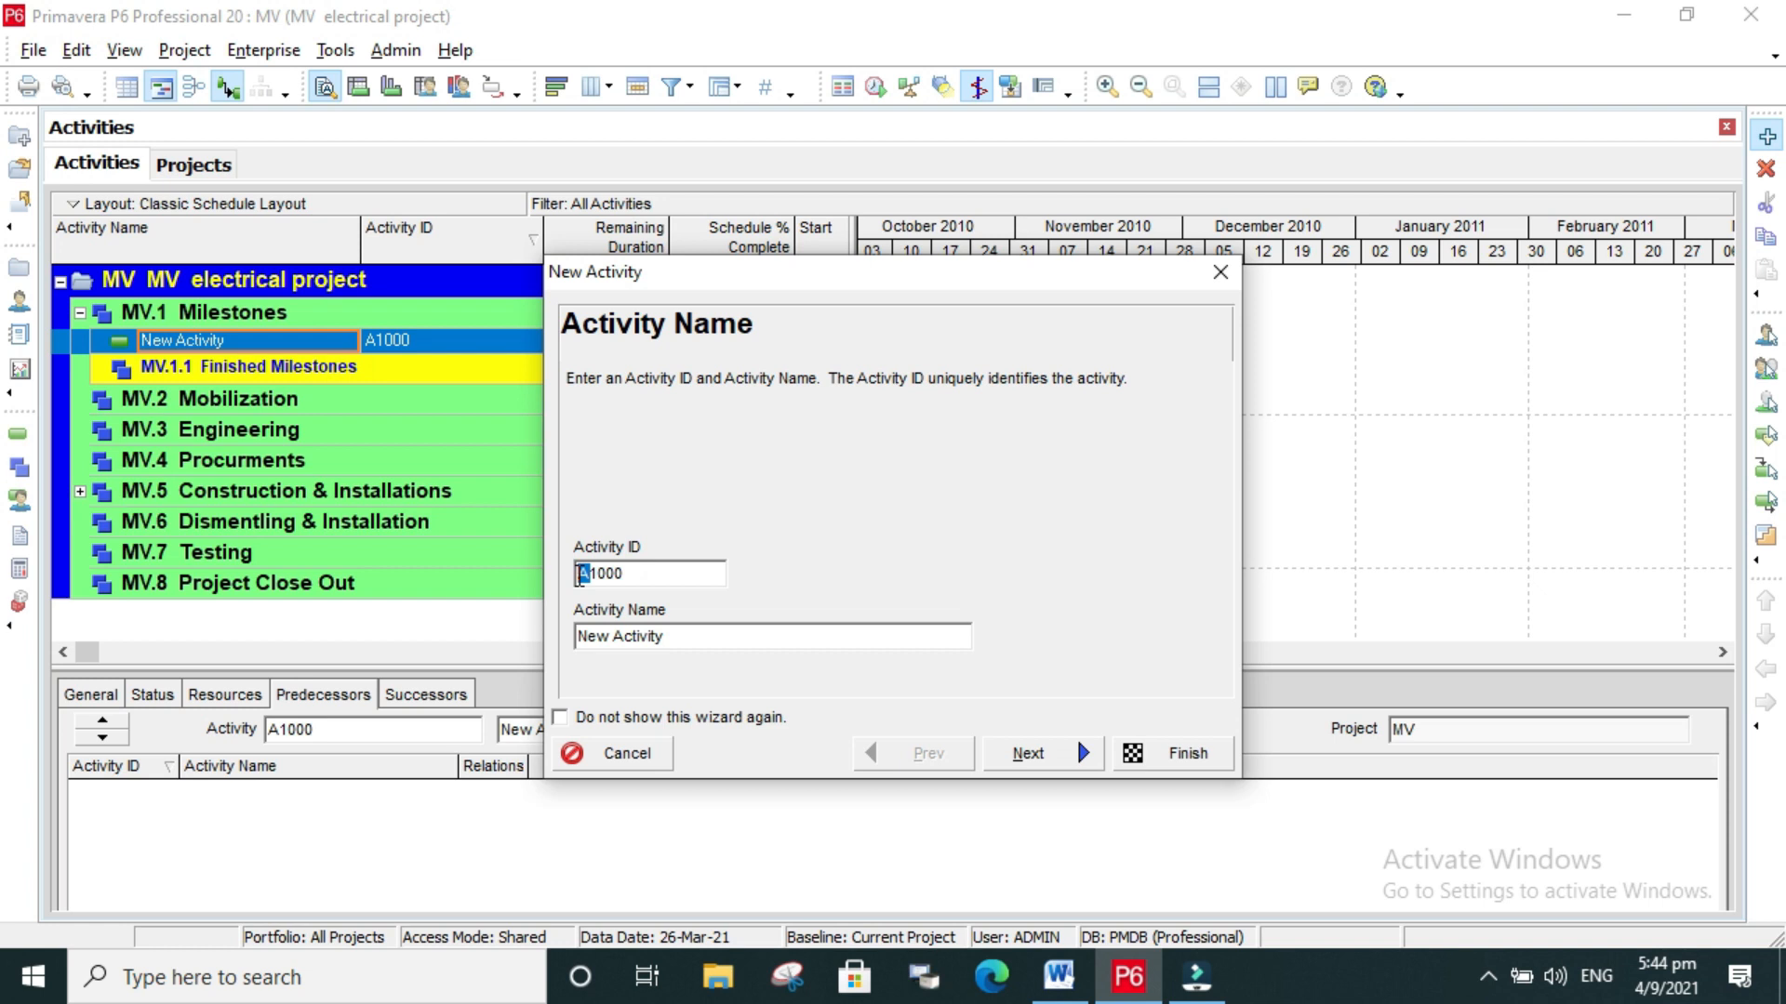
type("MV")
left_click(566, 724)
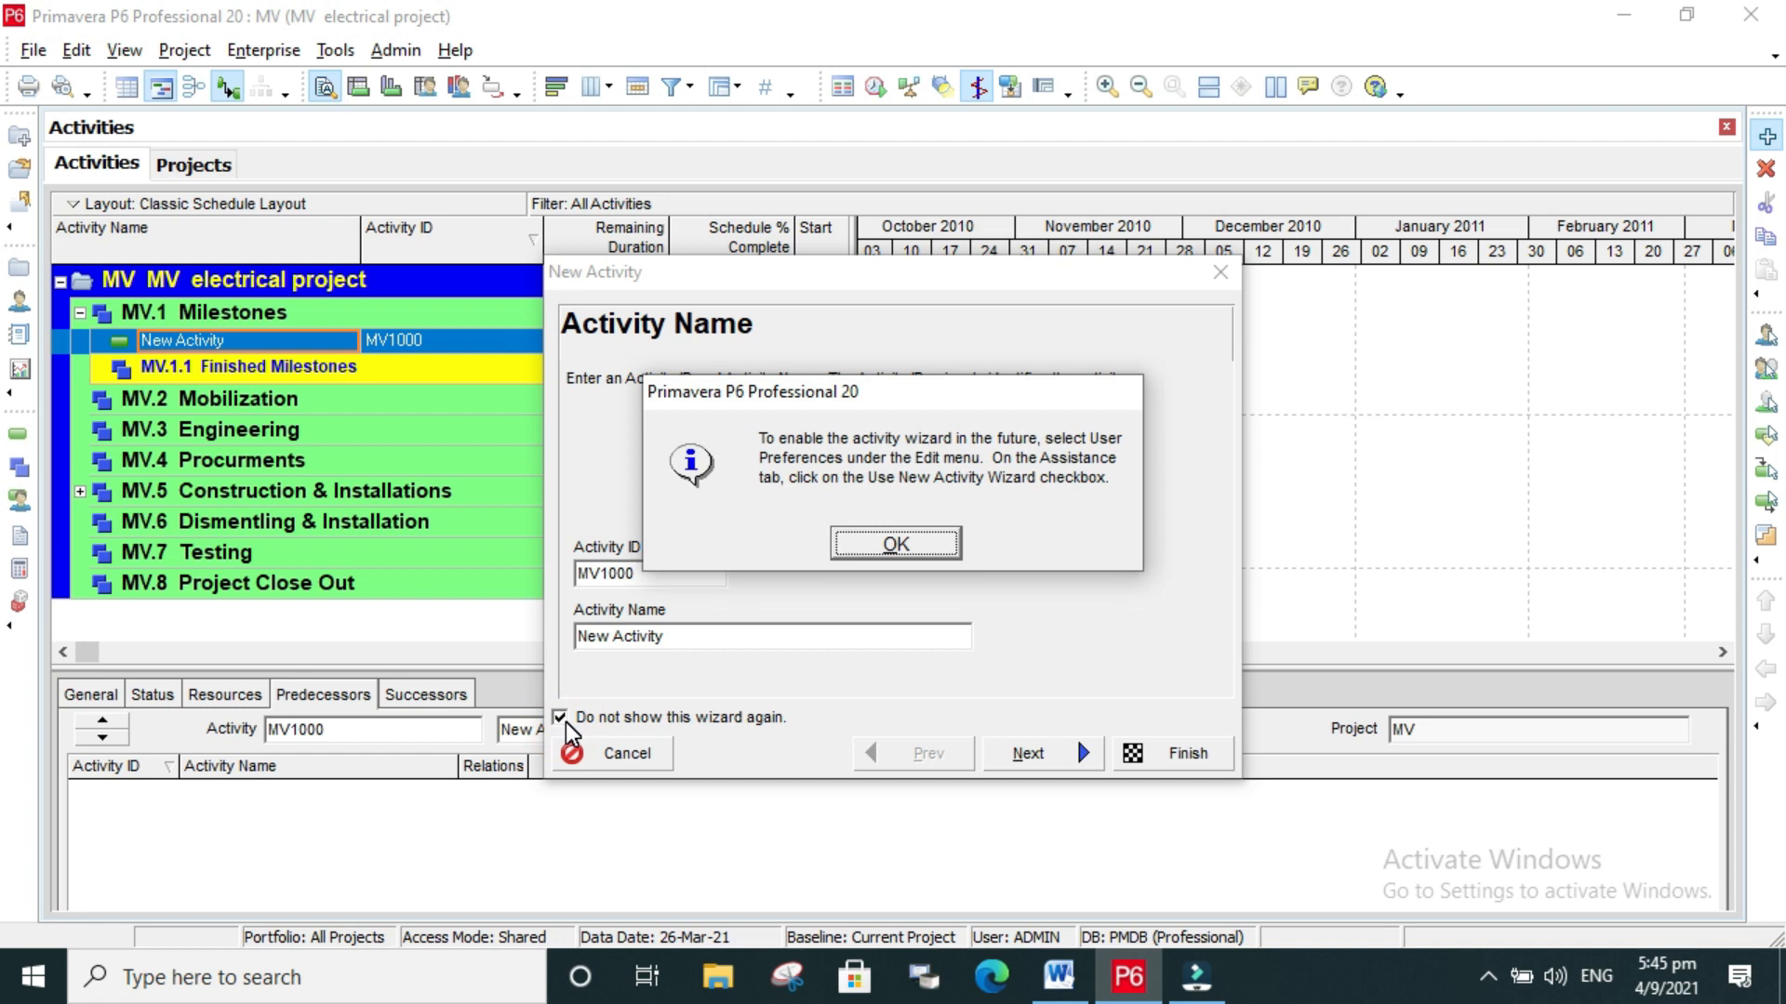
left_click(889, 547)
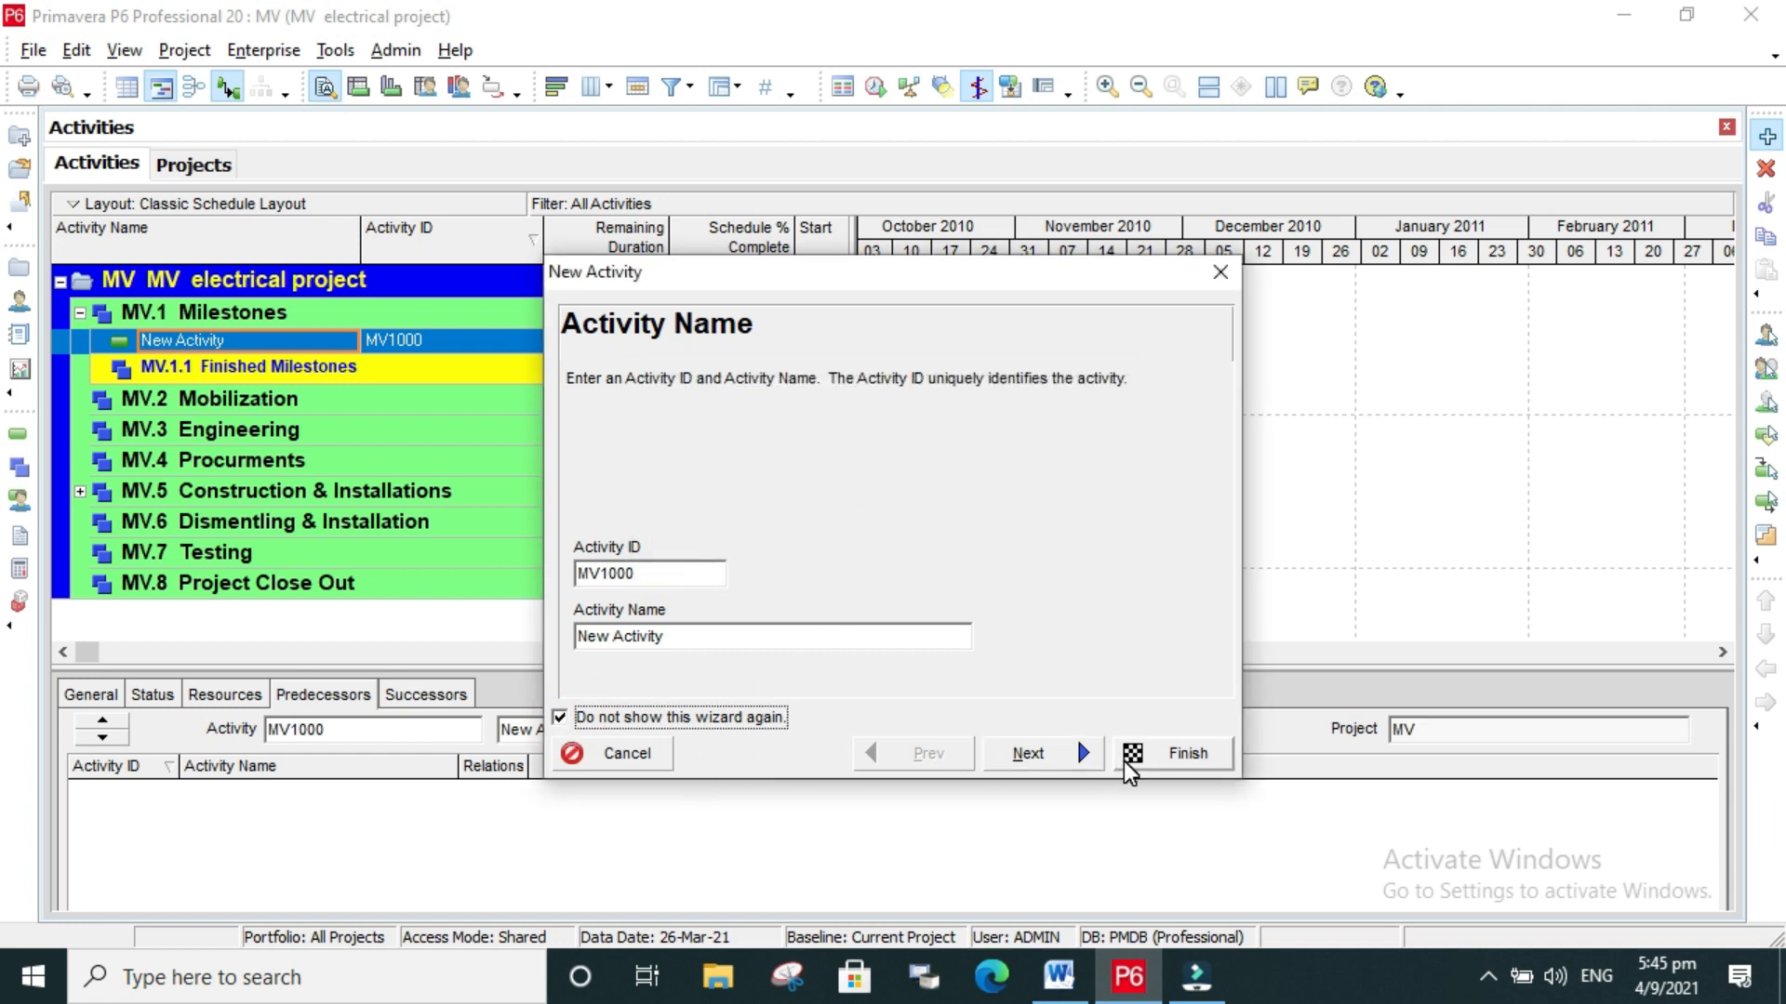
left_click(1172, 758)
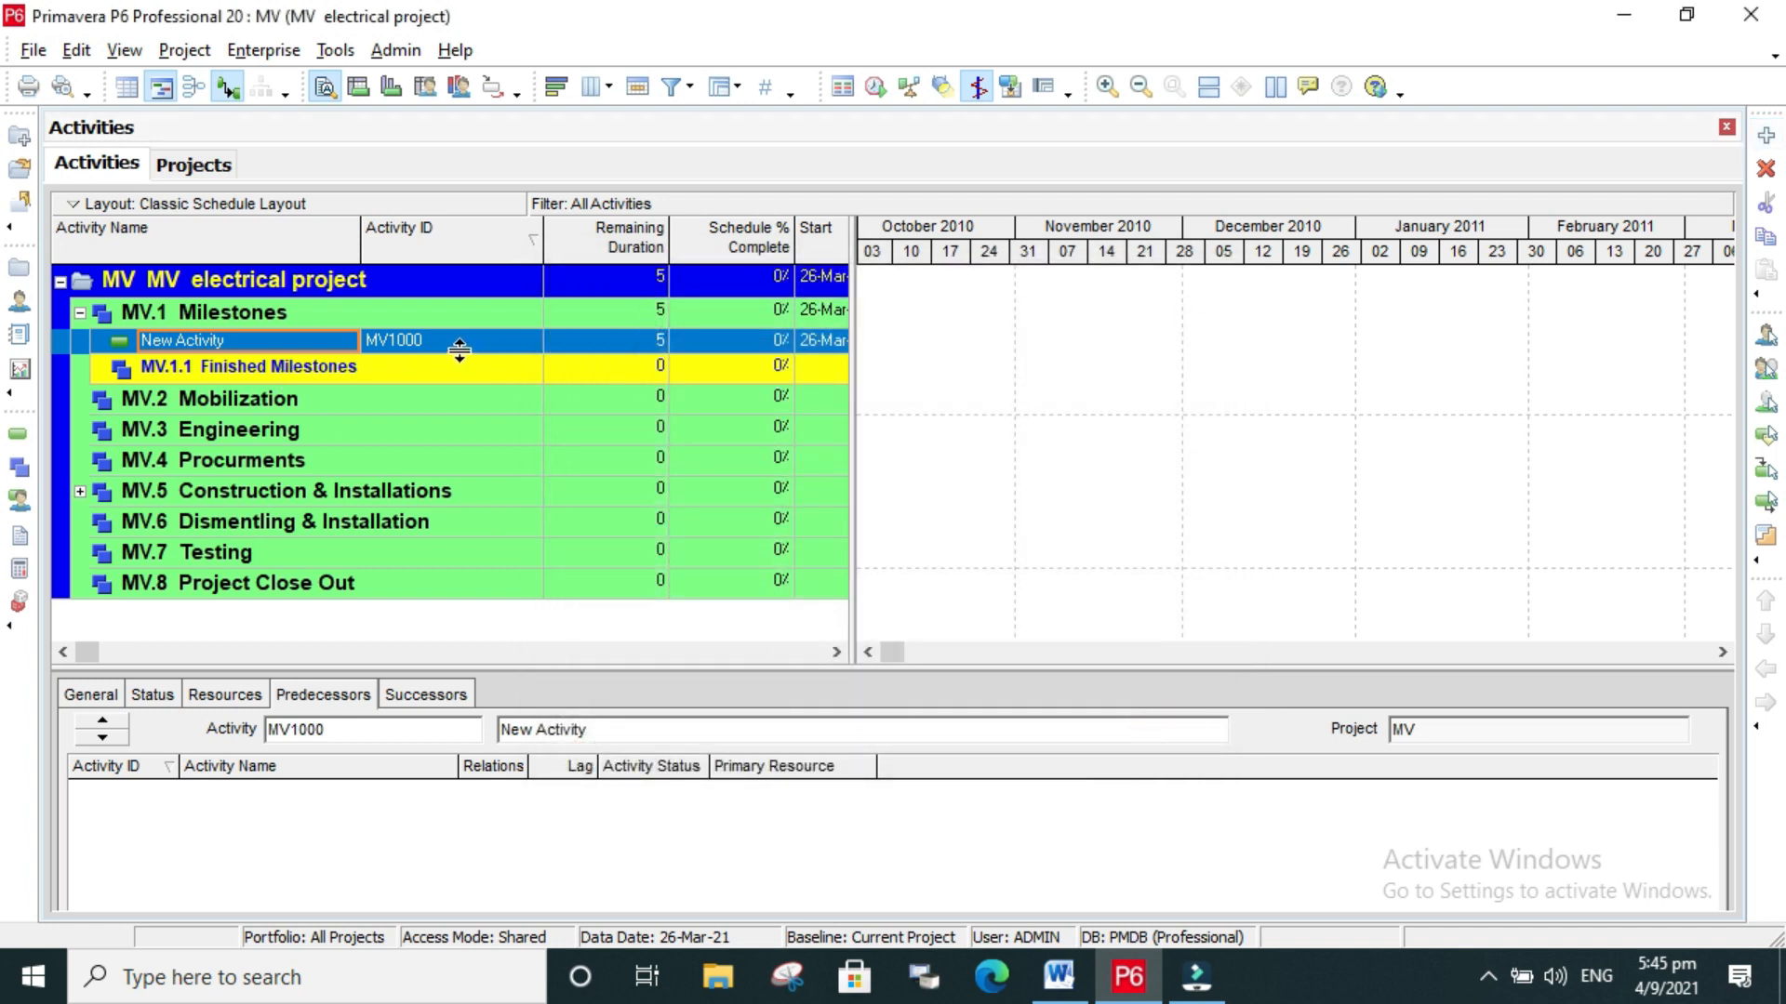
Step: Rename the new activity under MV.1 Milestones as "NTP(notice to PROCEED)"
left_click(294, 339)
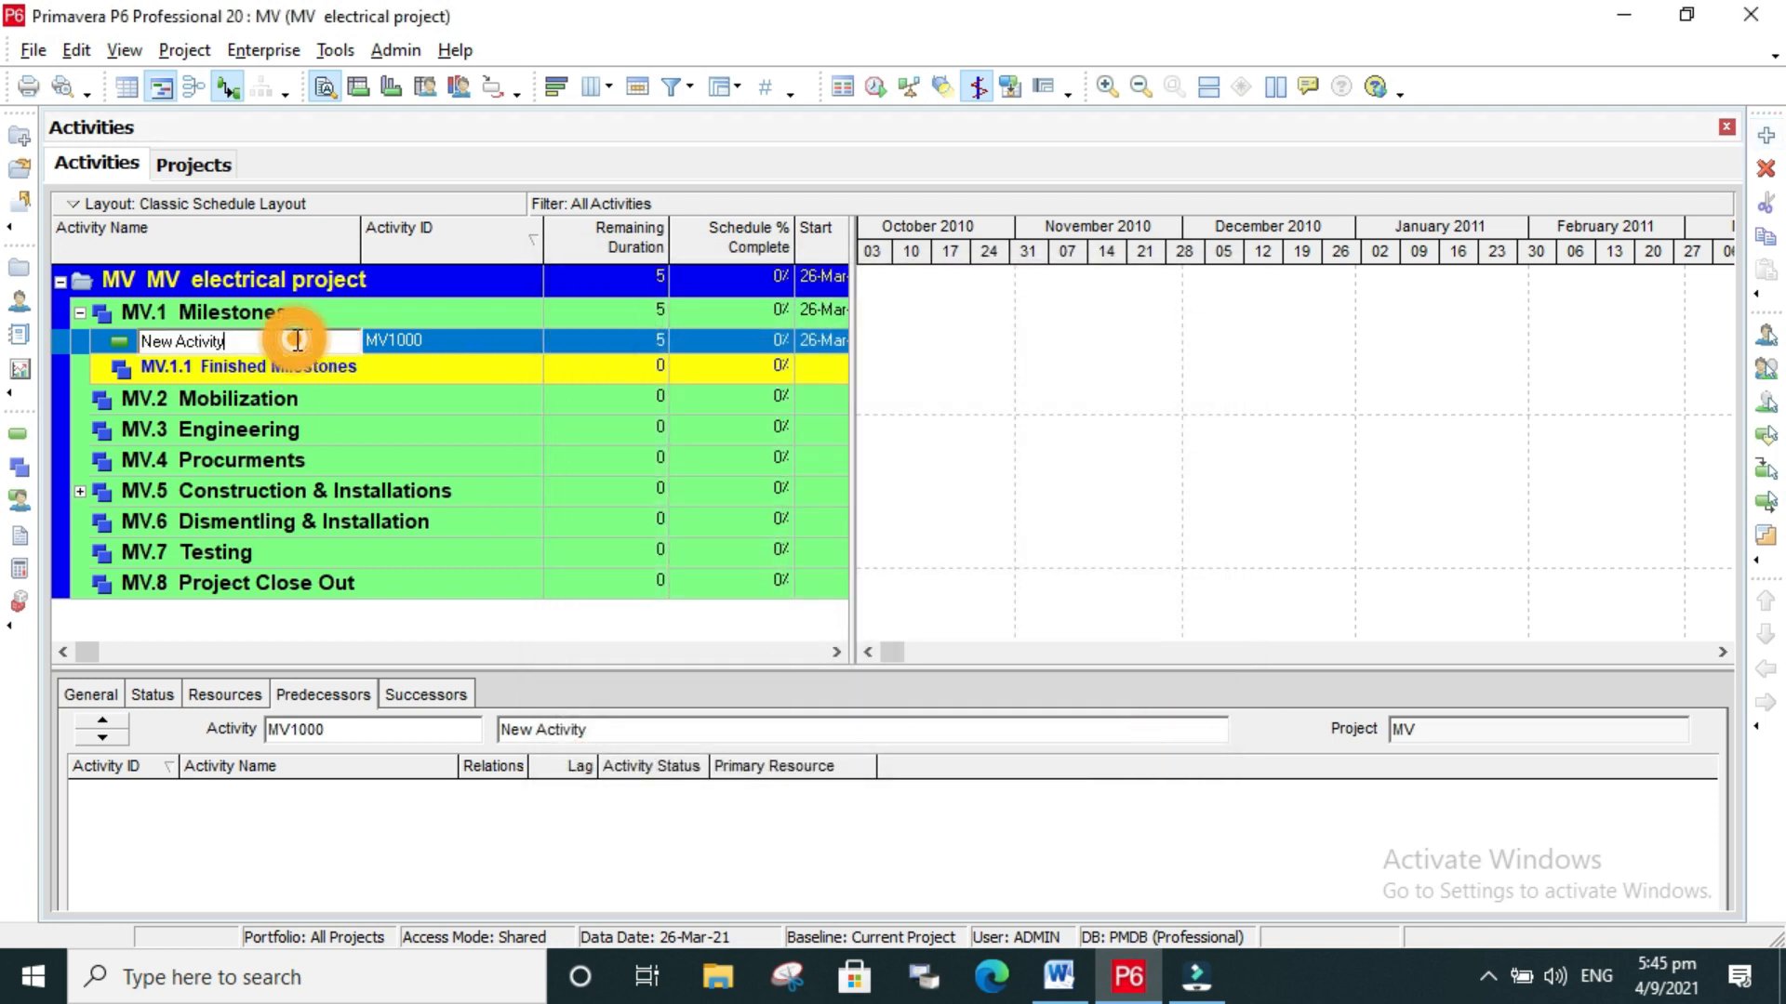
left_click_drag(294, 338, 114, 341)
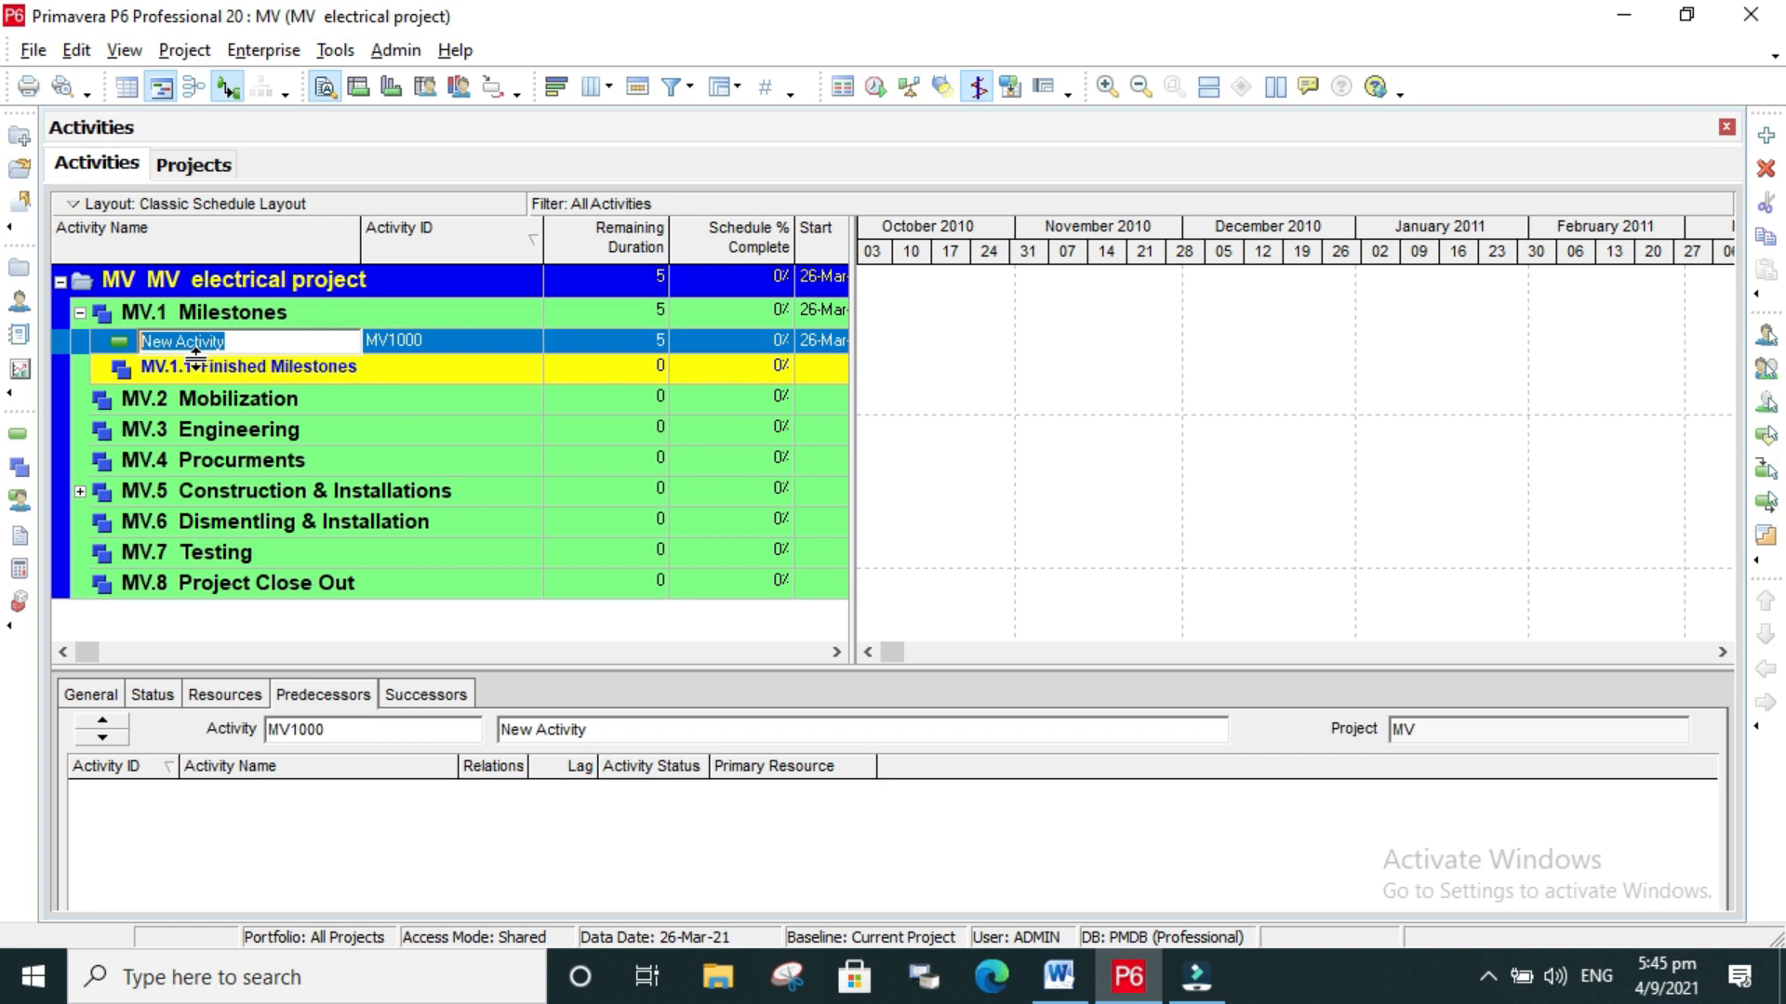
type("nt")
key("BackSpace")
key("BackSpace")
type("NTP(")
type("notice to PROCEED")
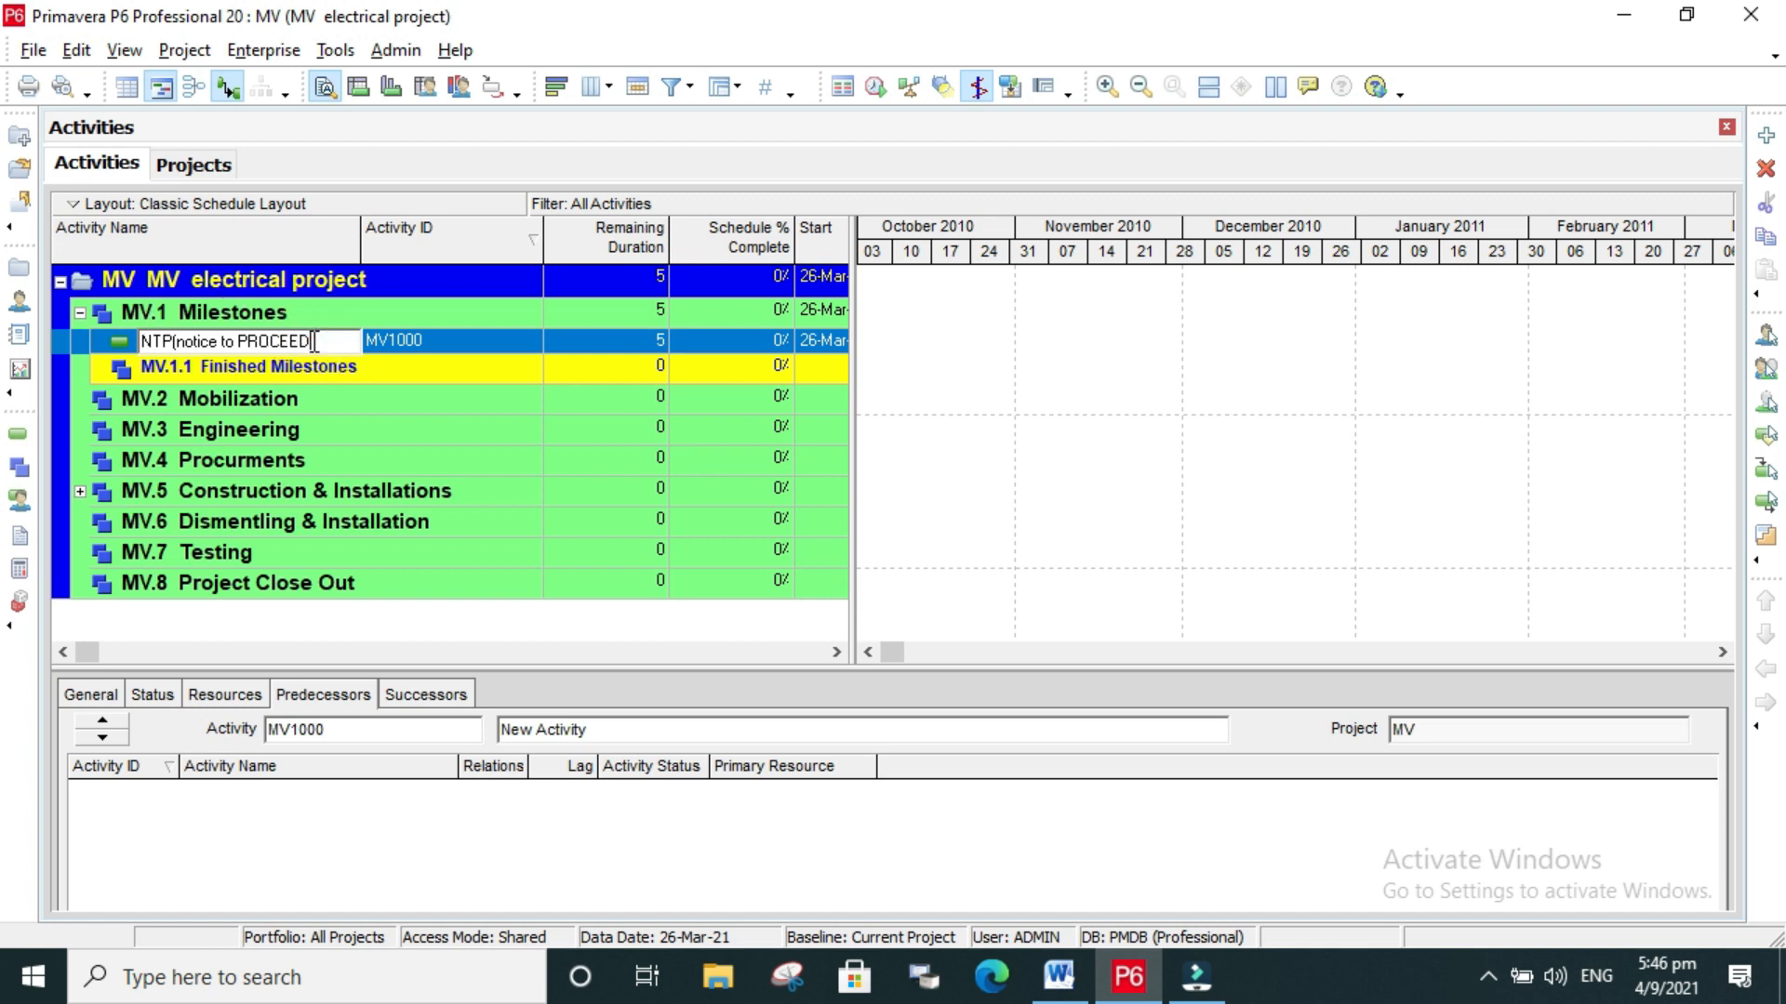
type(")")
Step: Add a second activity under MV.1 Milestones, named "project Completeion"
left_click(1766, 132)
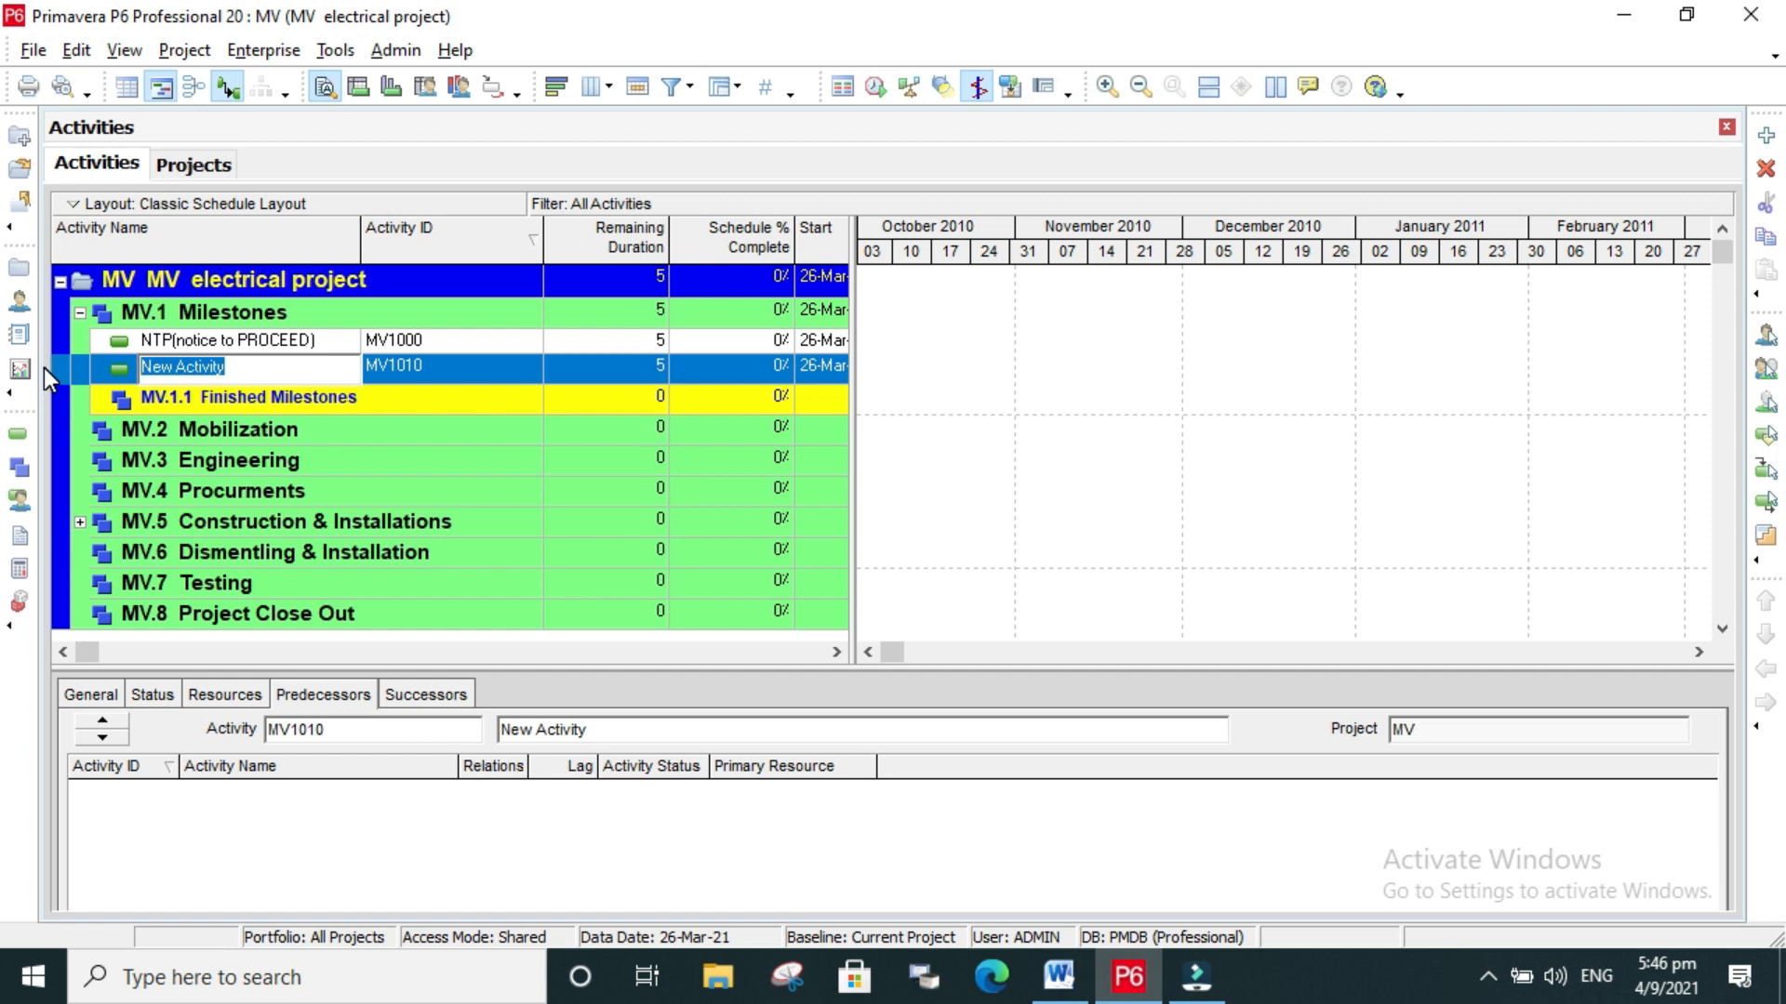
type("project ")
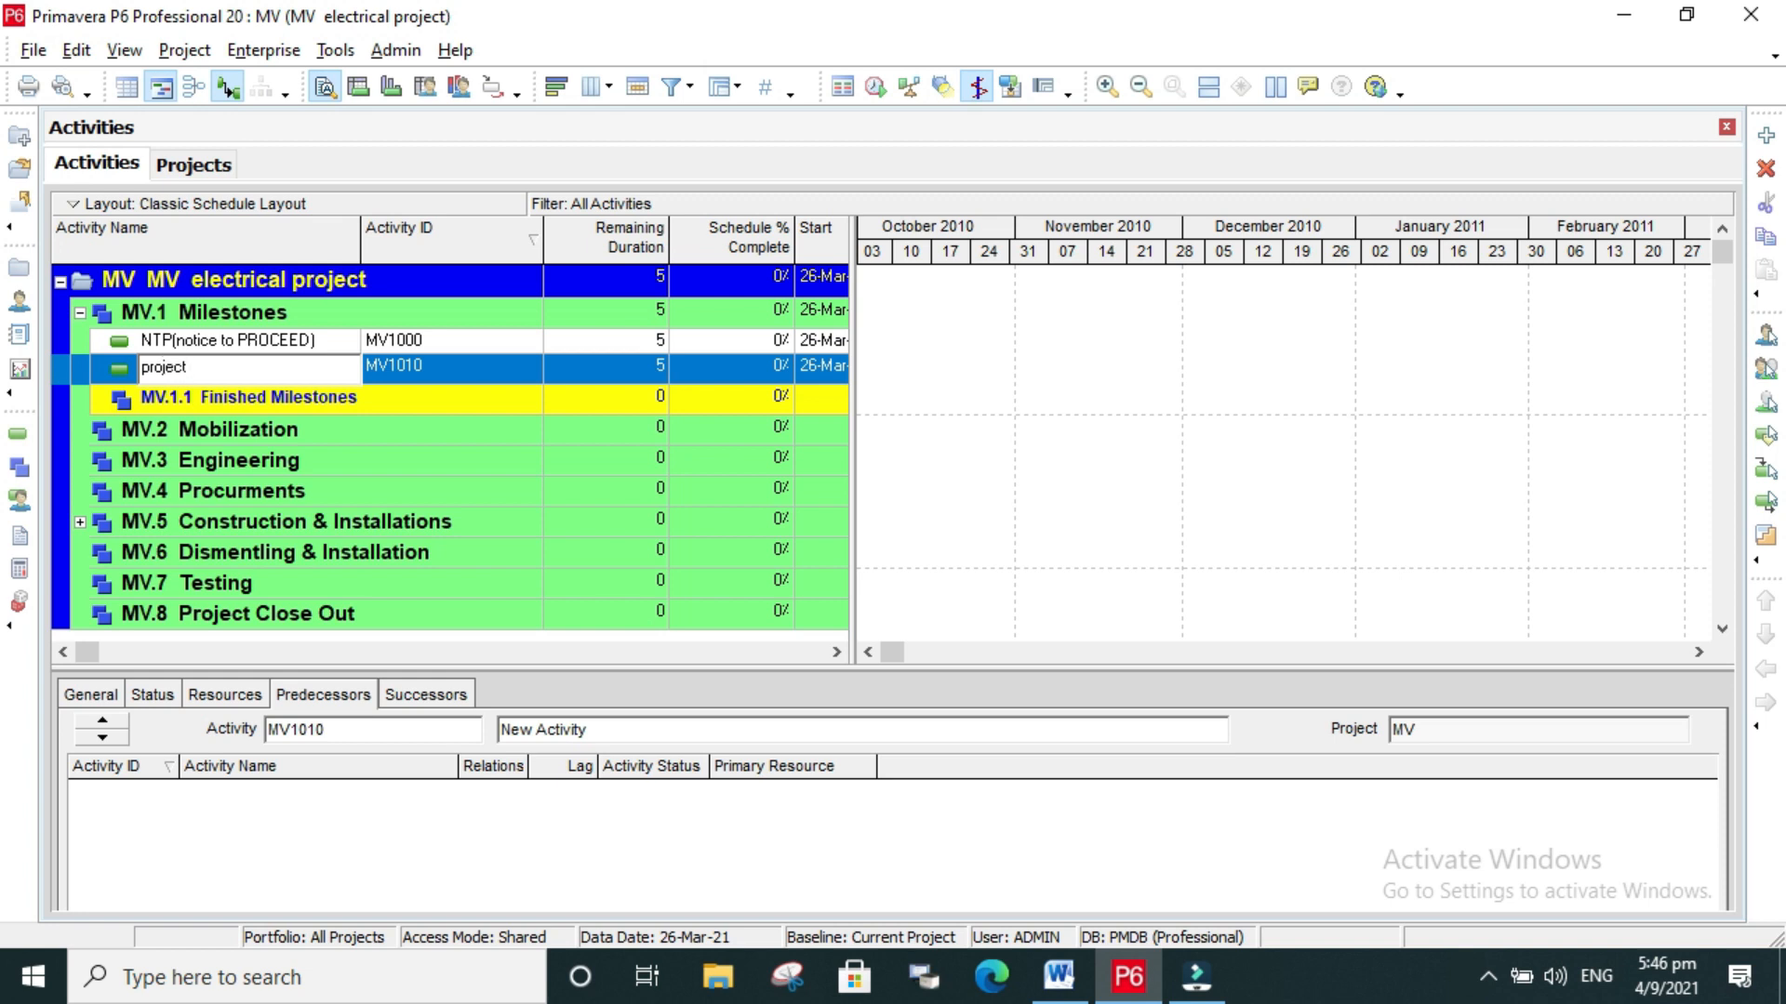
type("Complete")
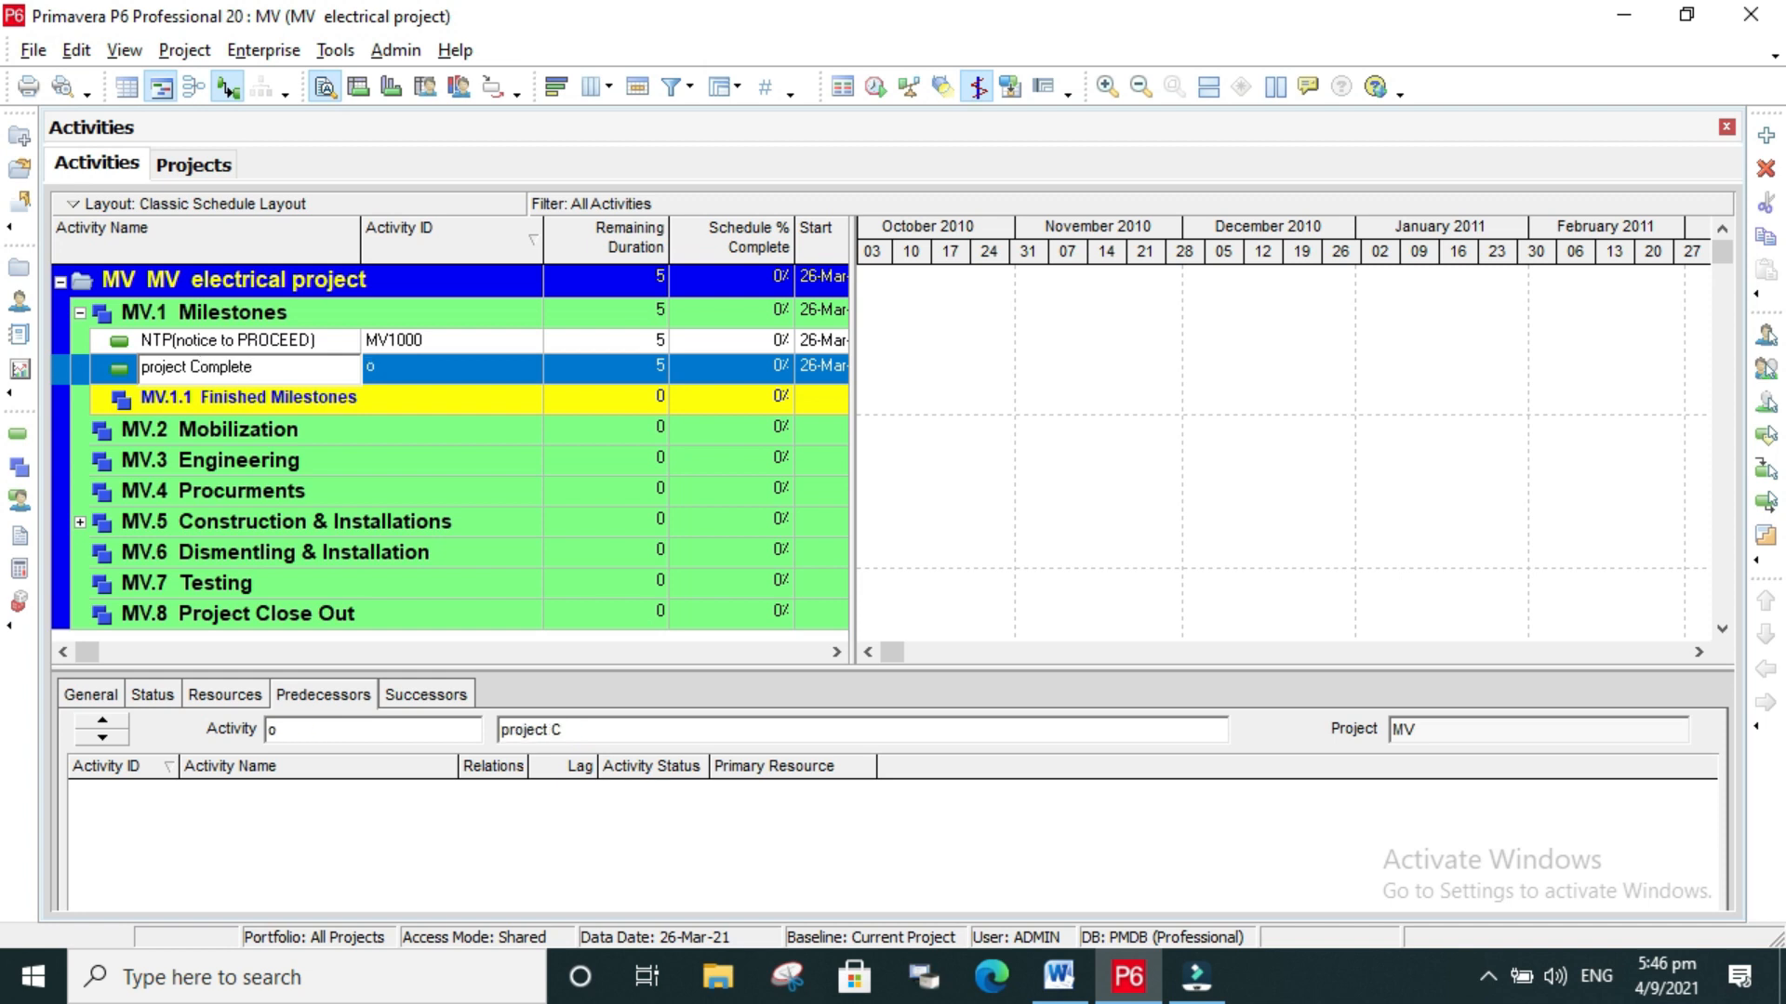
type("ion")
Step: Set the Activity ID of the project completion activity to MV1010
left_click(383, 367)
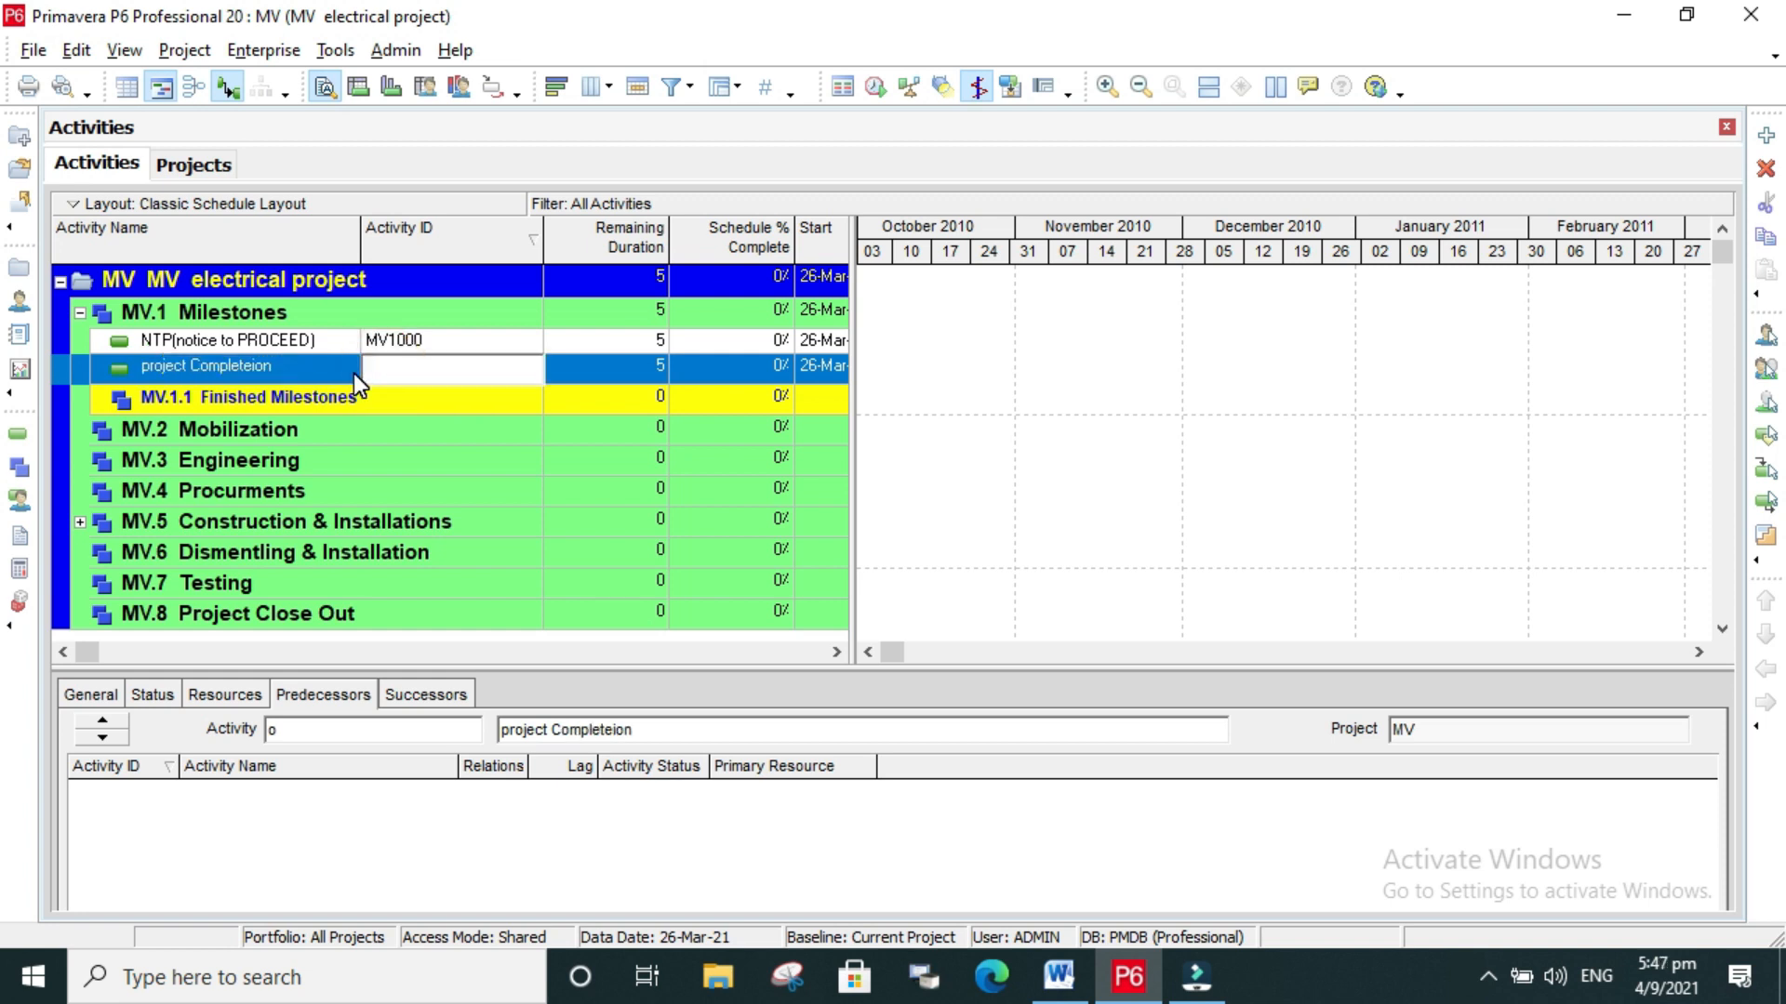
left_click(353, 428)
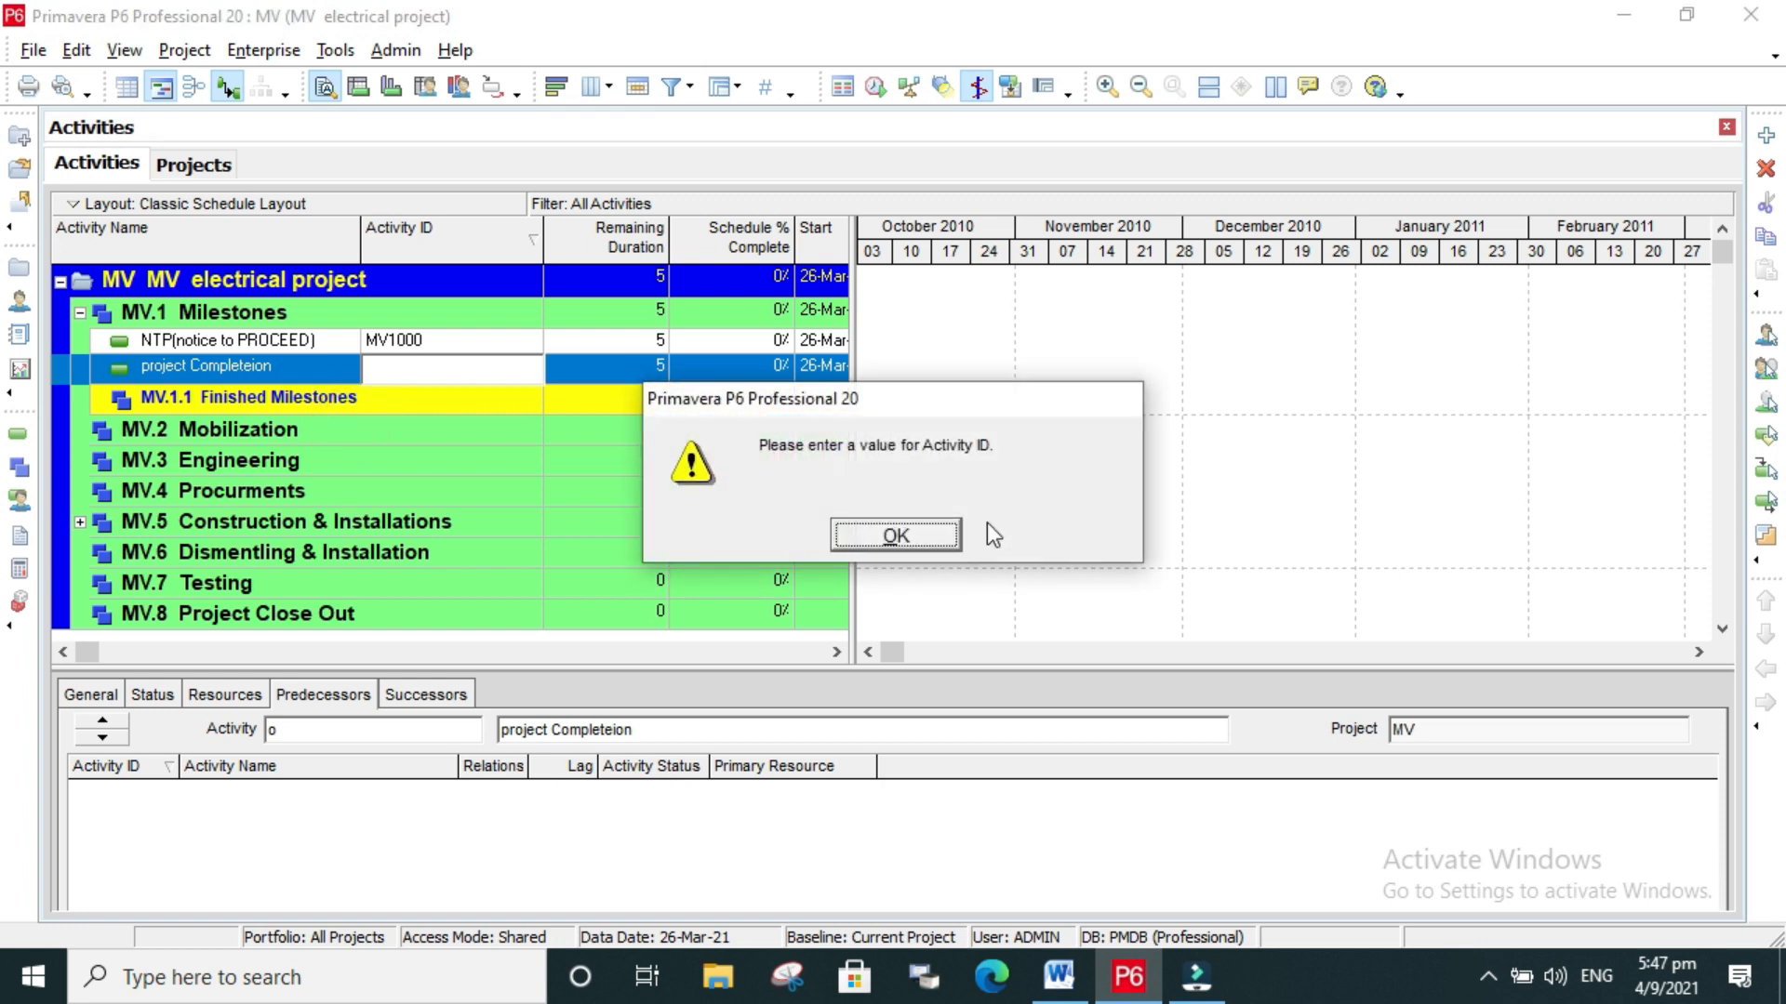
left_click(949, 535)
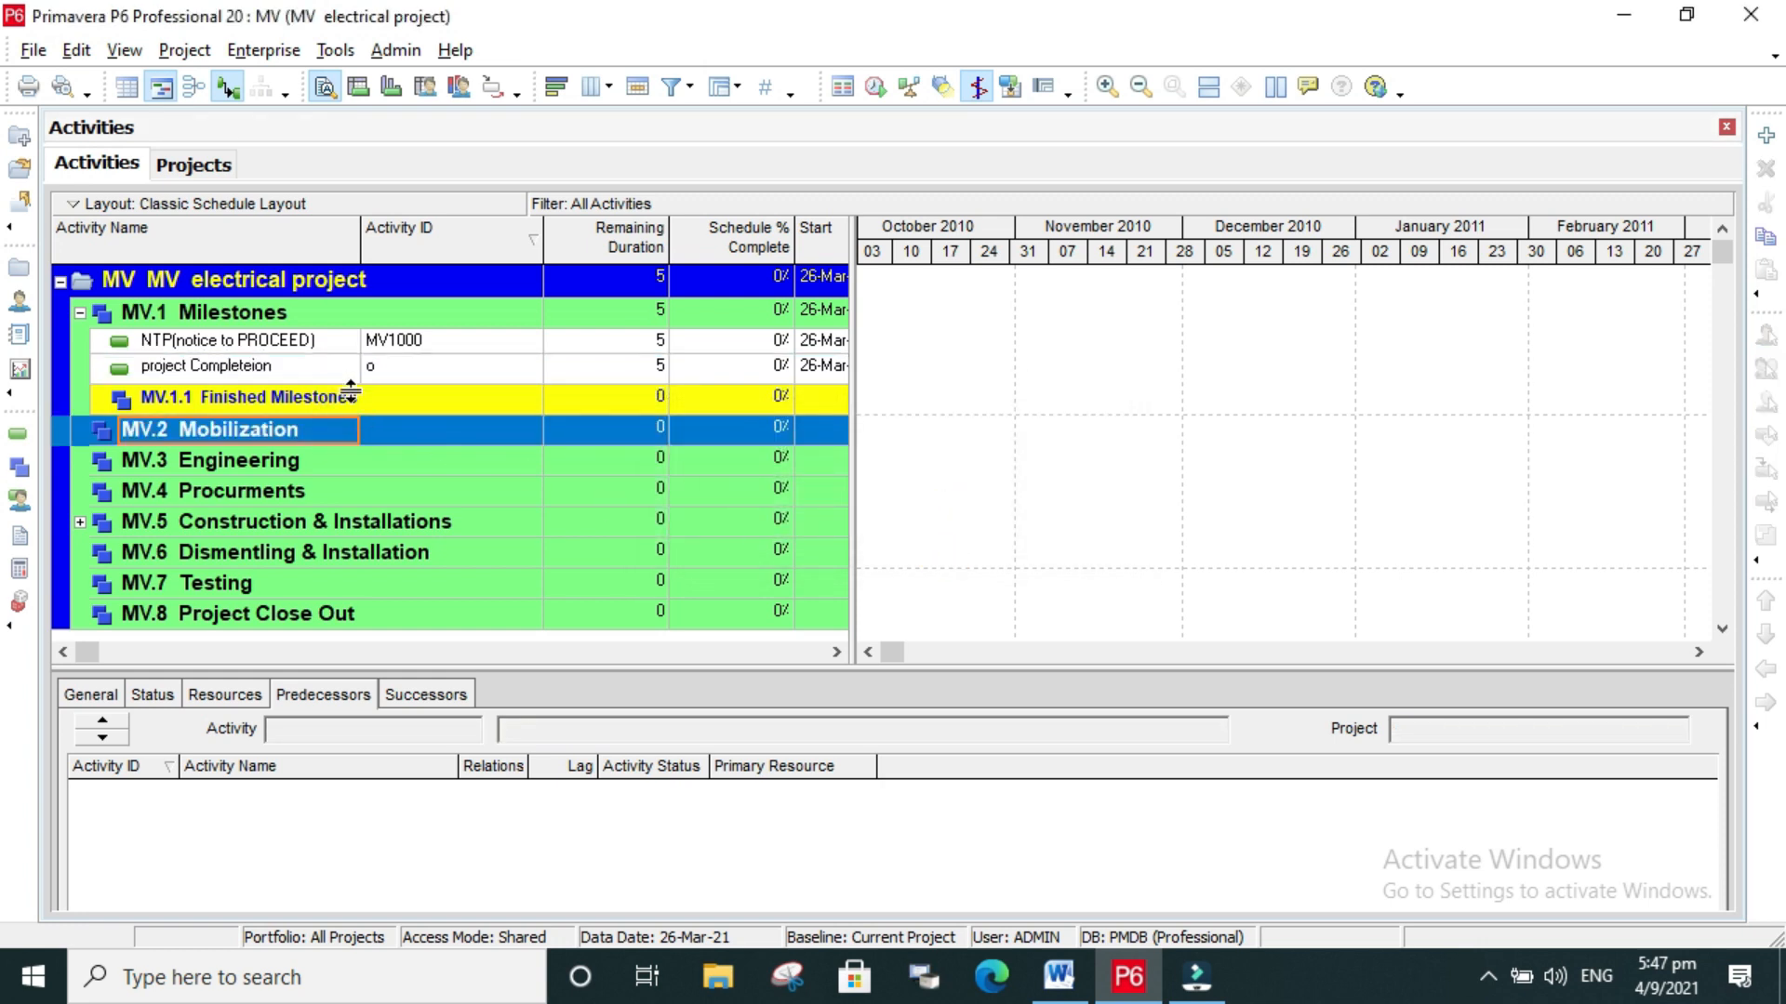
left_click(398, 365)
type("MV1010")
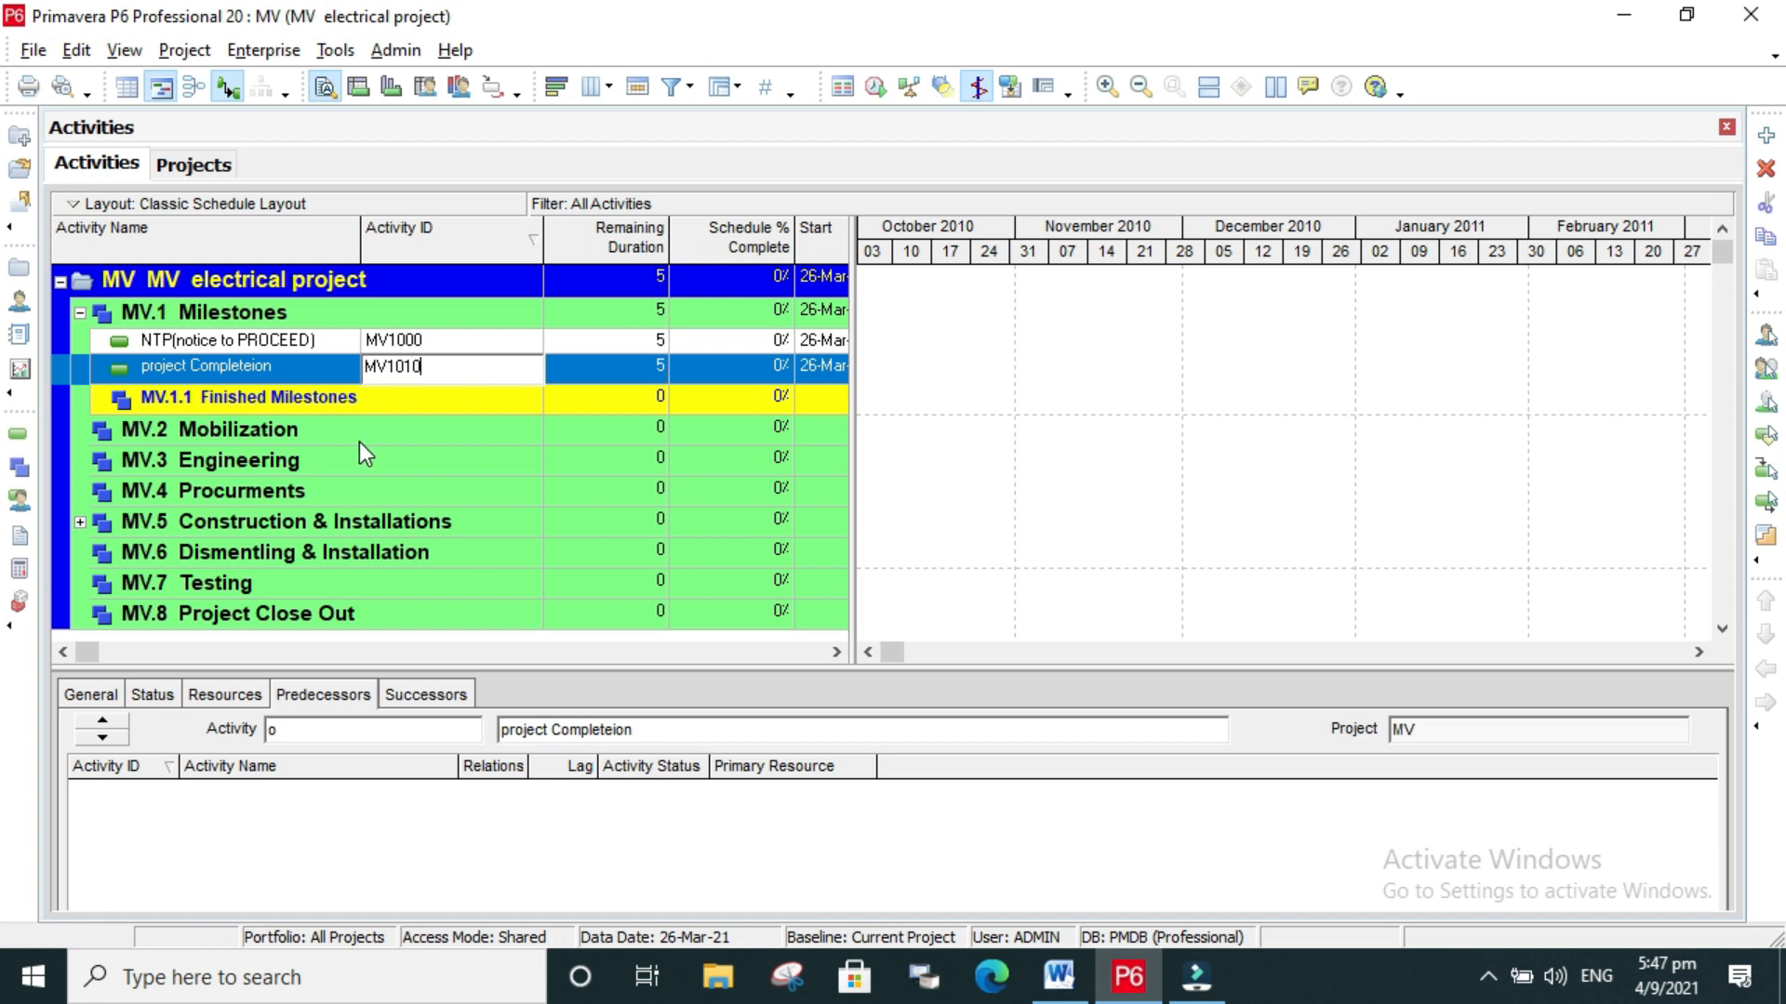
key("Return")
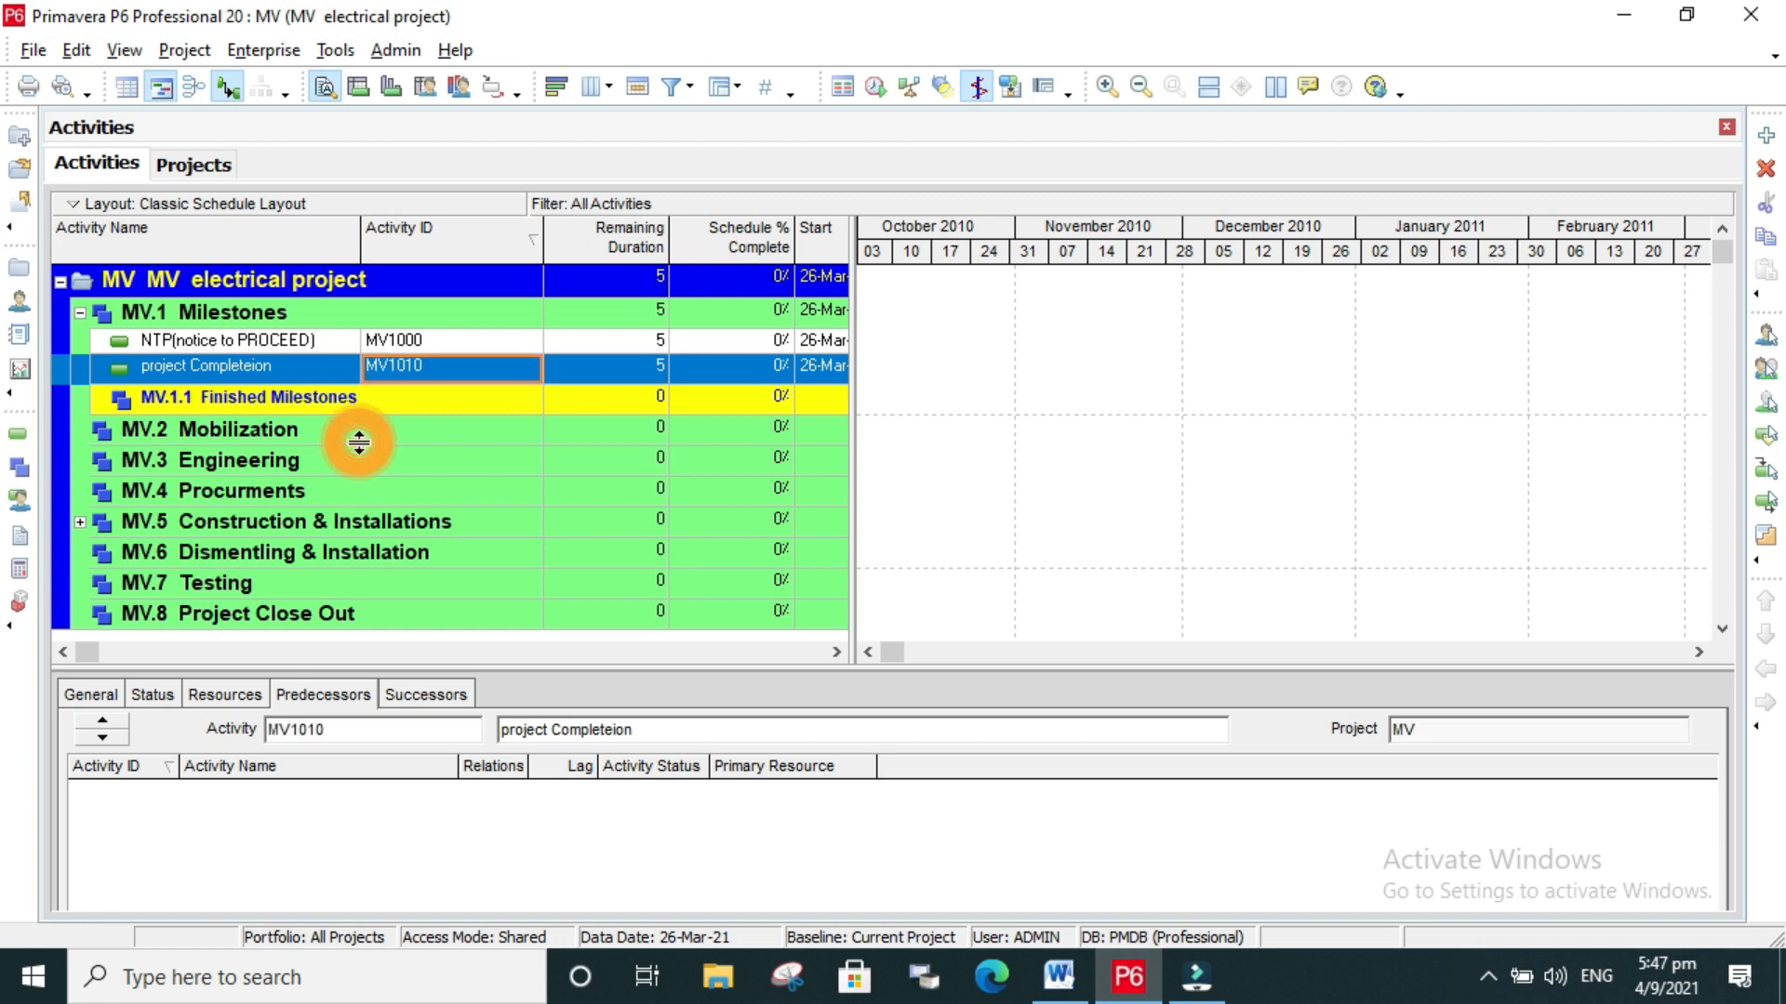
Step: Add an activity named "Mobilization finished date" under MV.1.1 Finished Milestones
left_click(222, 409)
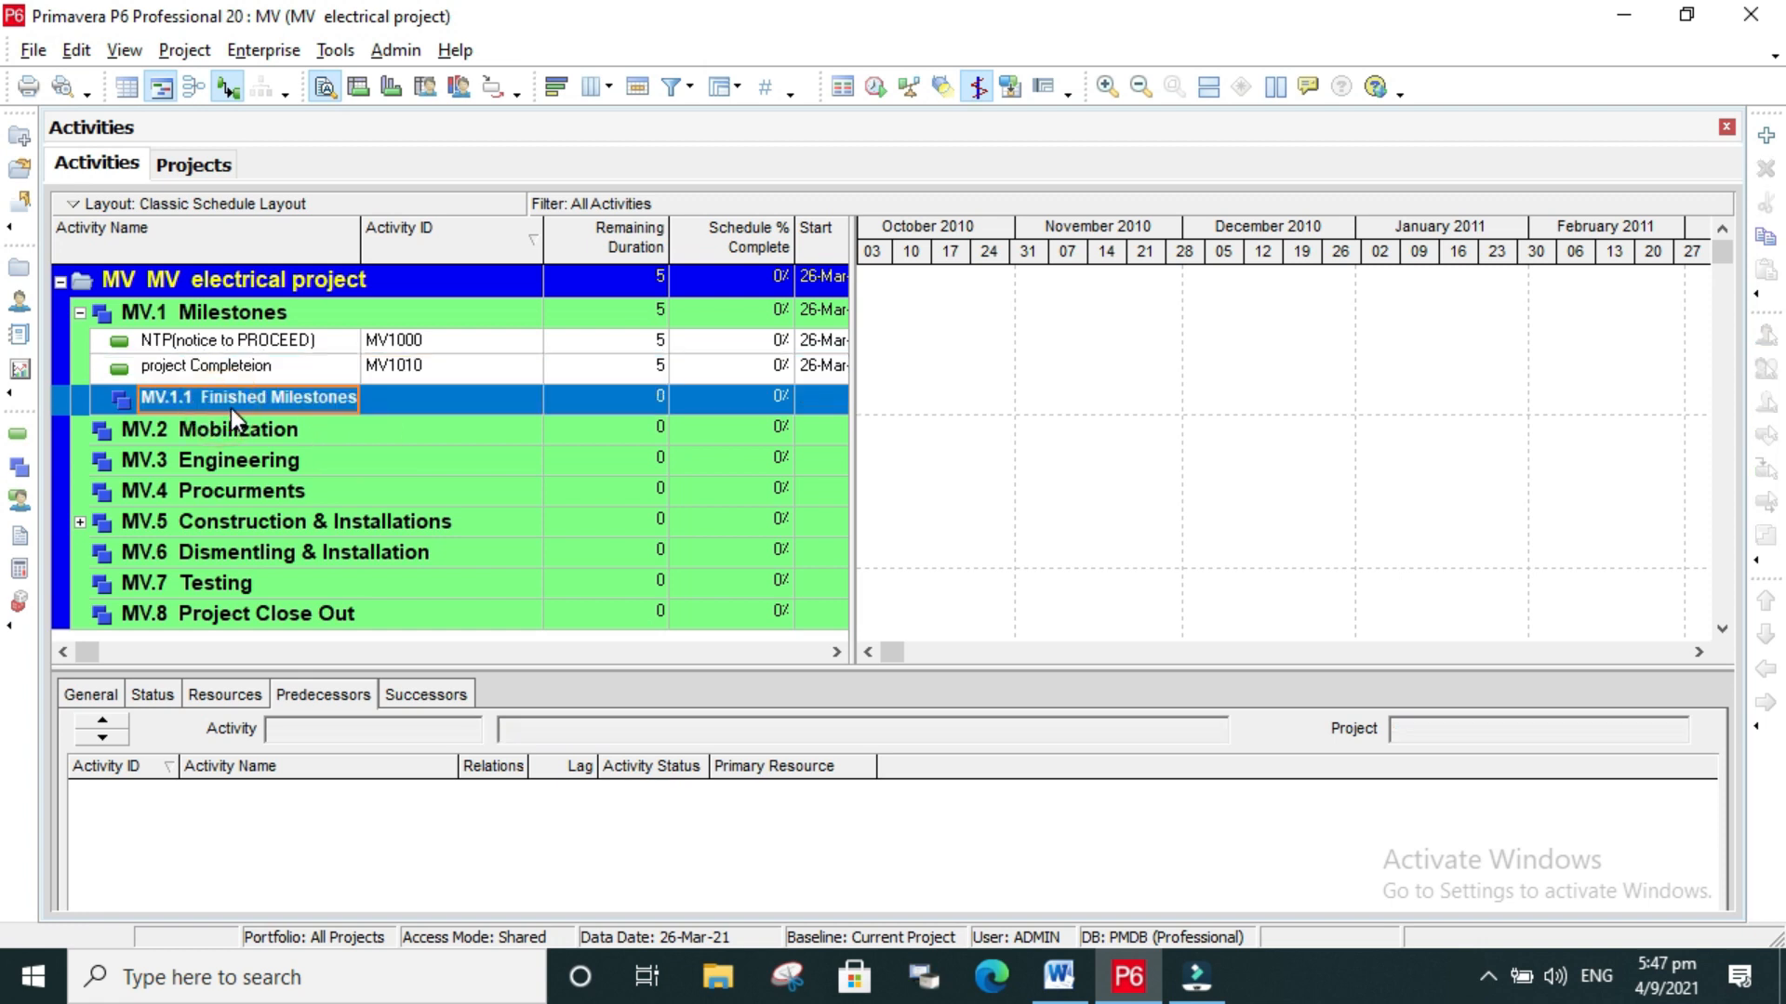
left_click(1765, 137)
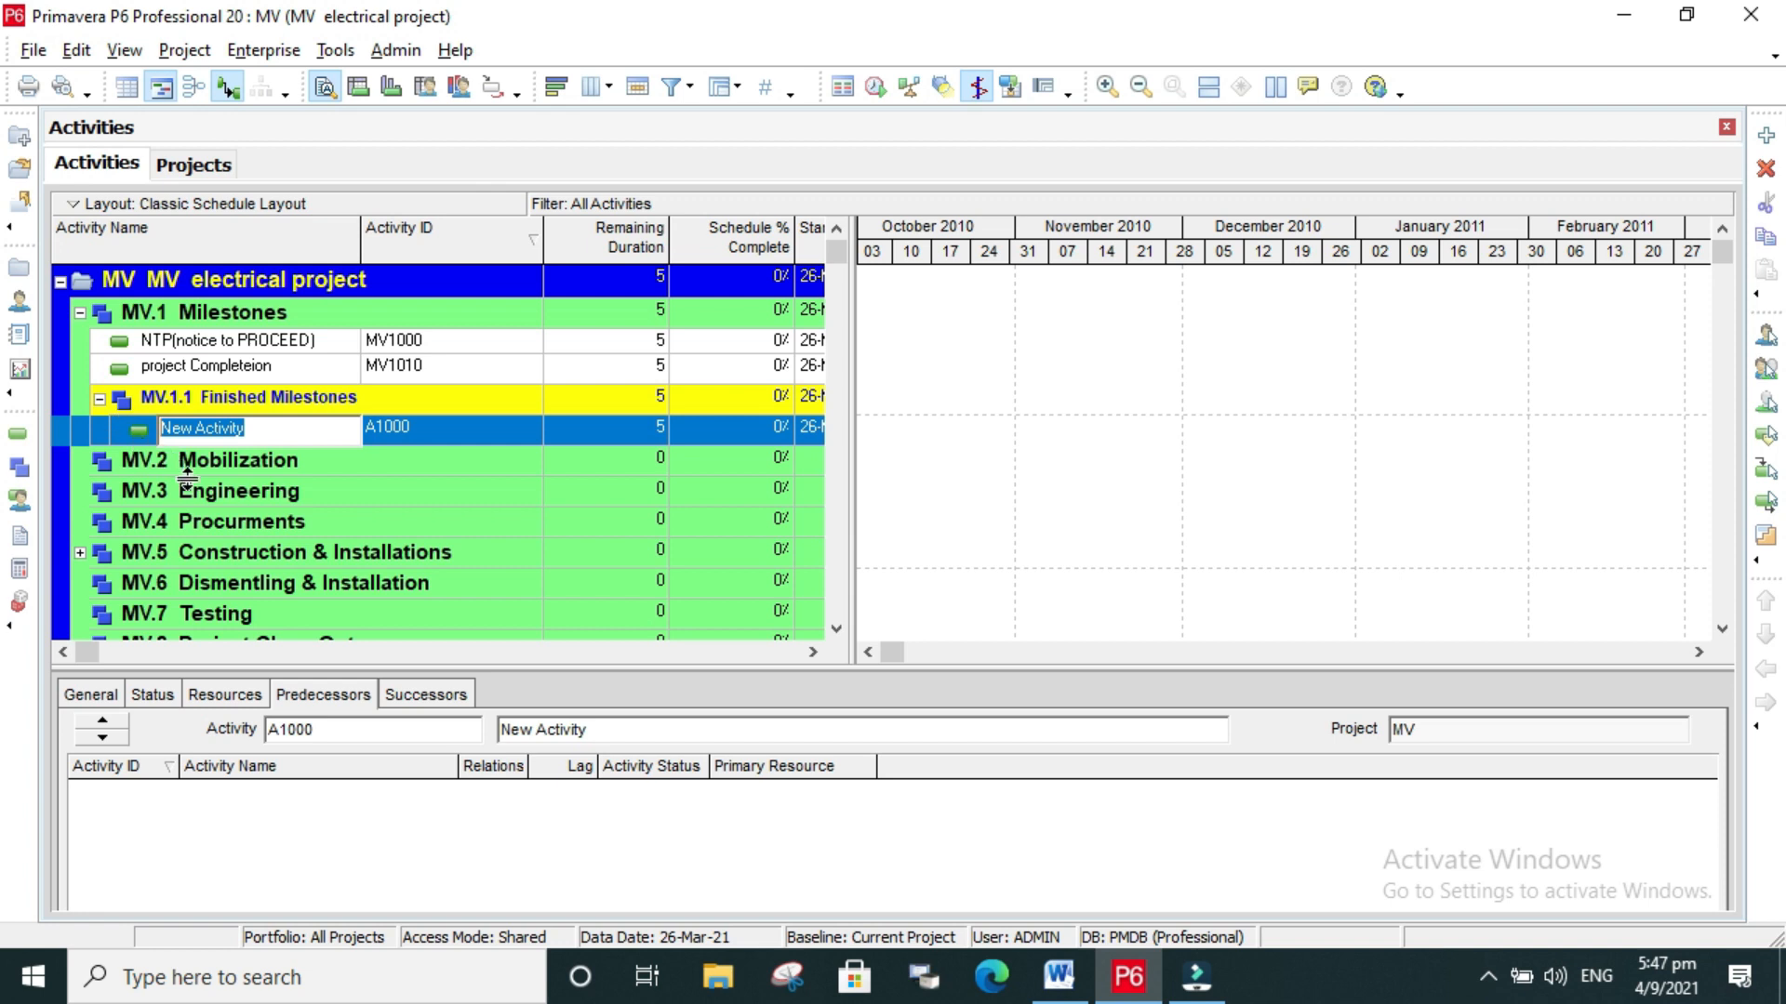
left_click(260, 470)
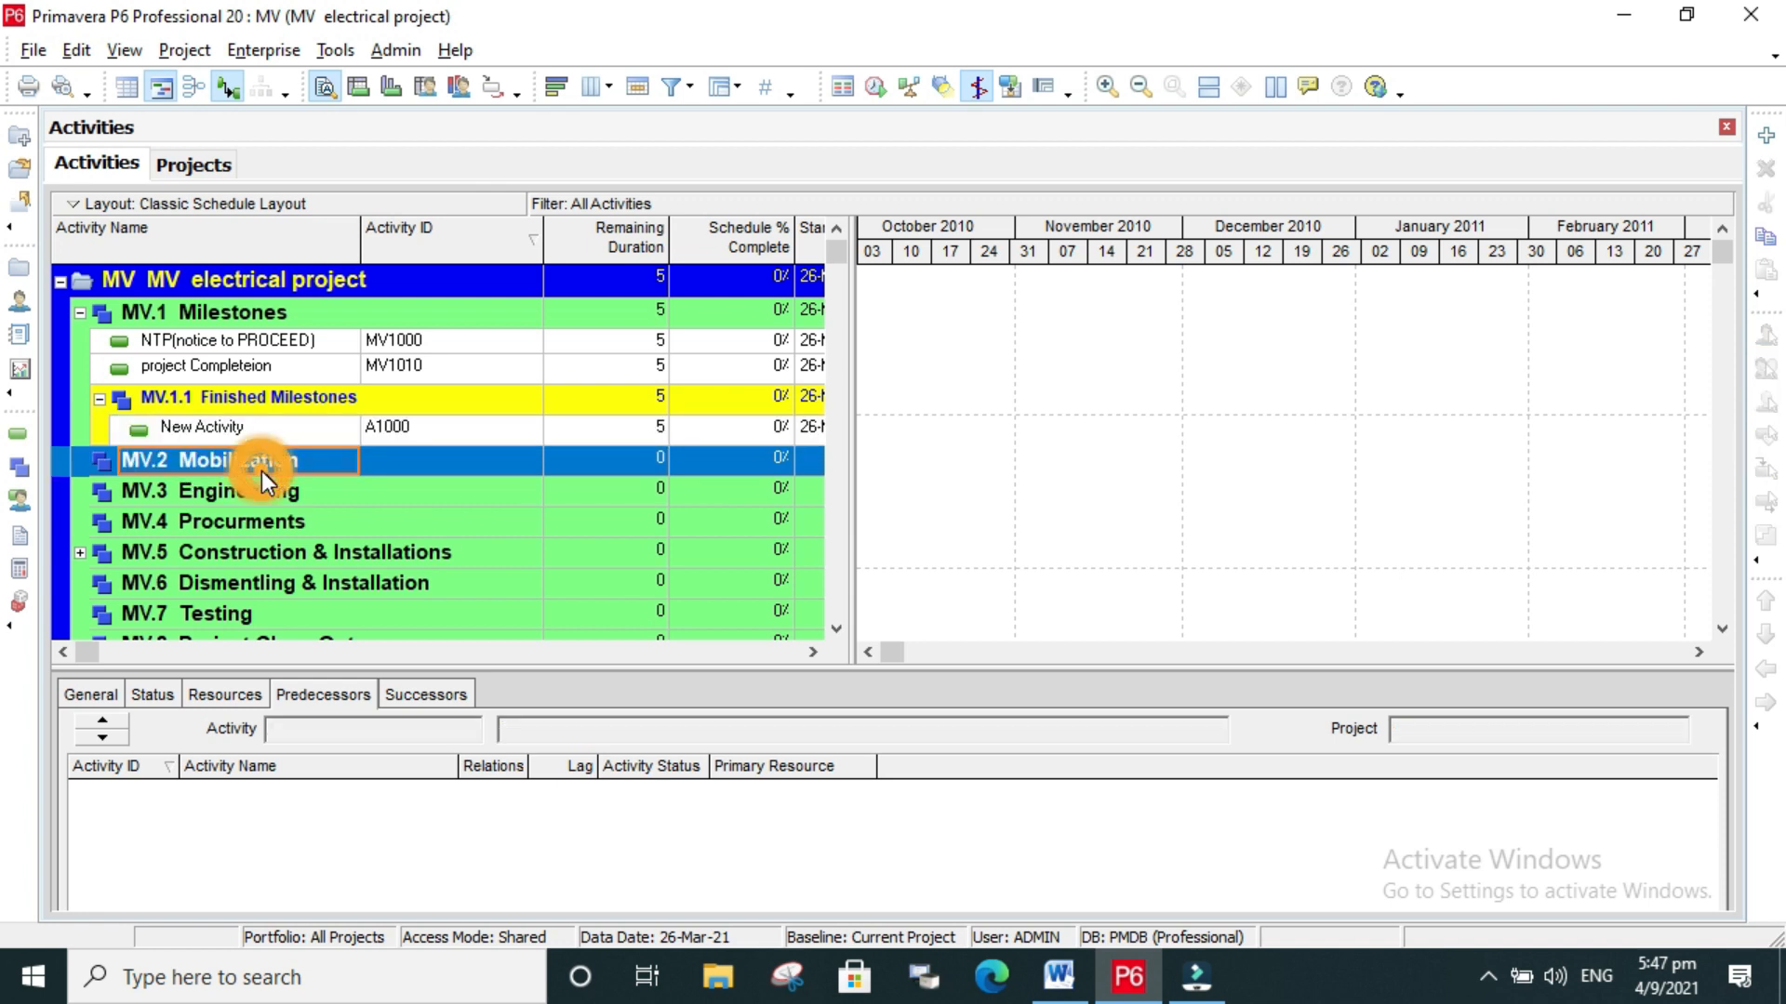
left_click(318, 457)
left_click(169, 426)
left_click(169, 426)
left_click(170, 425)
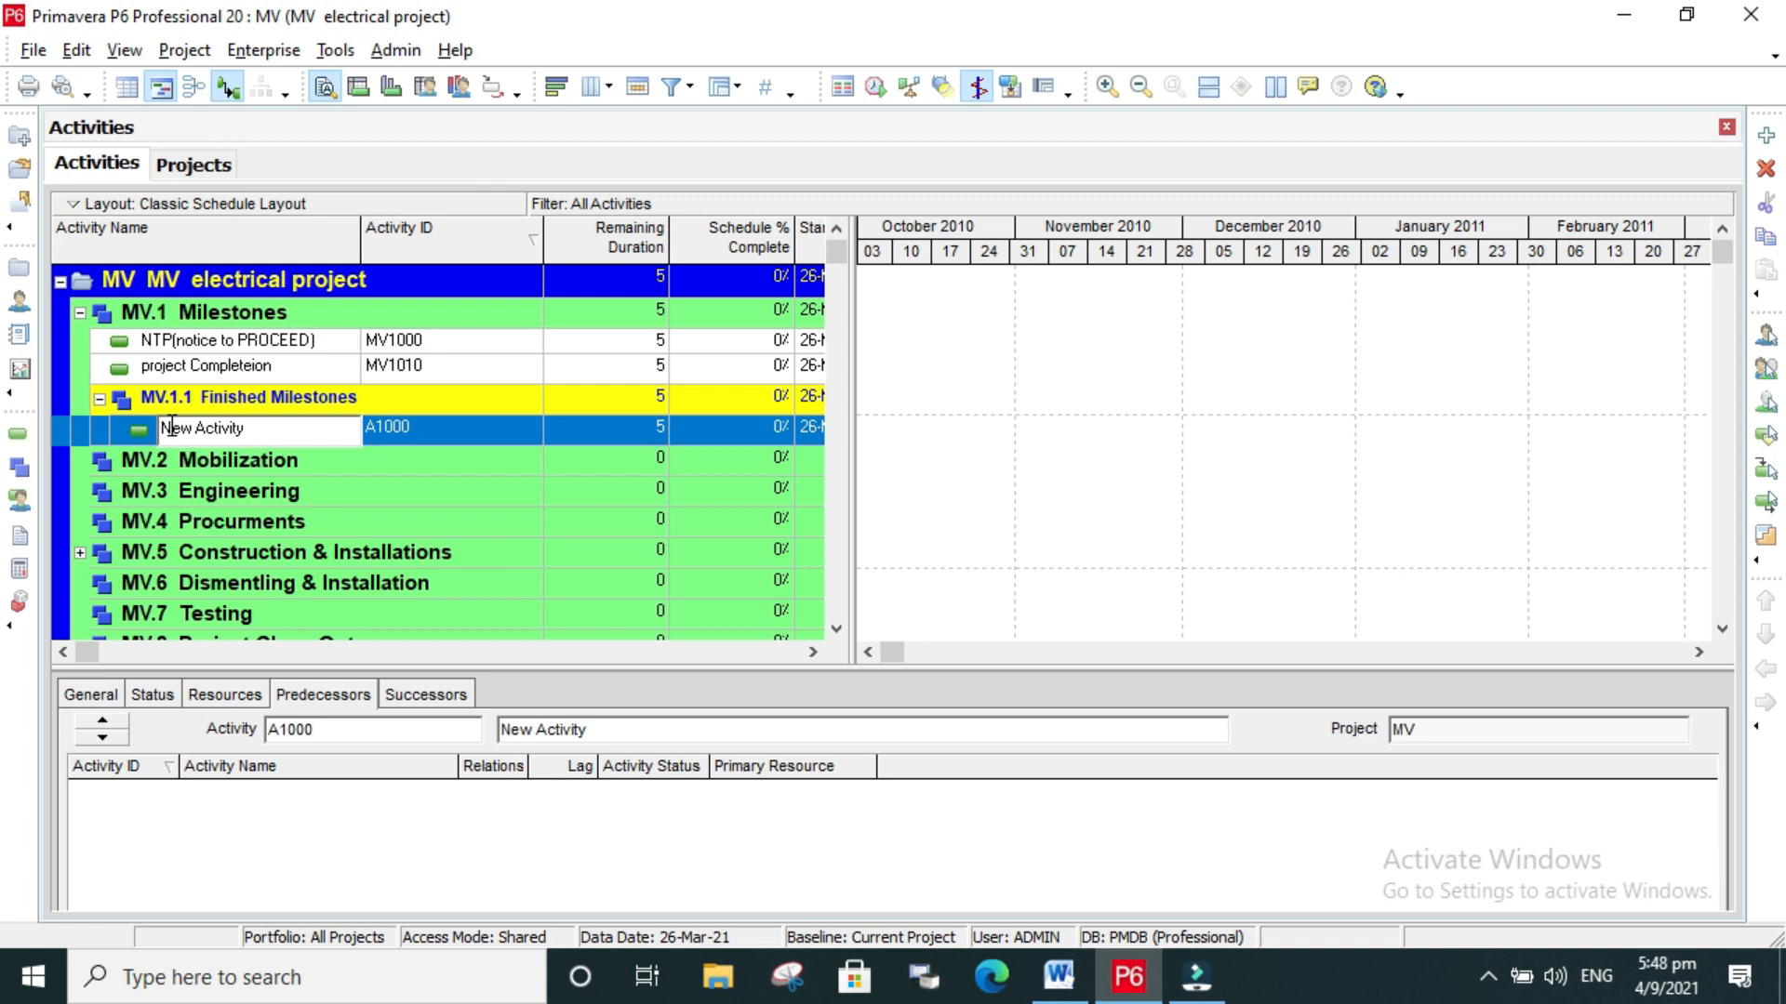
key("BackSpace")
double_click(258, 439)
left_click_drag(257, 439, 93, 443)
key("BackSpace")
type("Mobilization finished date")
Step: Add an activity named "Access to work area" under MV.2 Mobilization
left_click(839, 261)
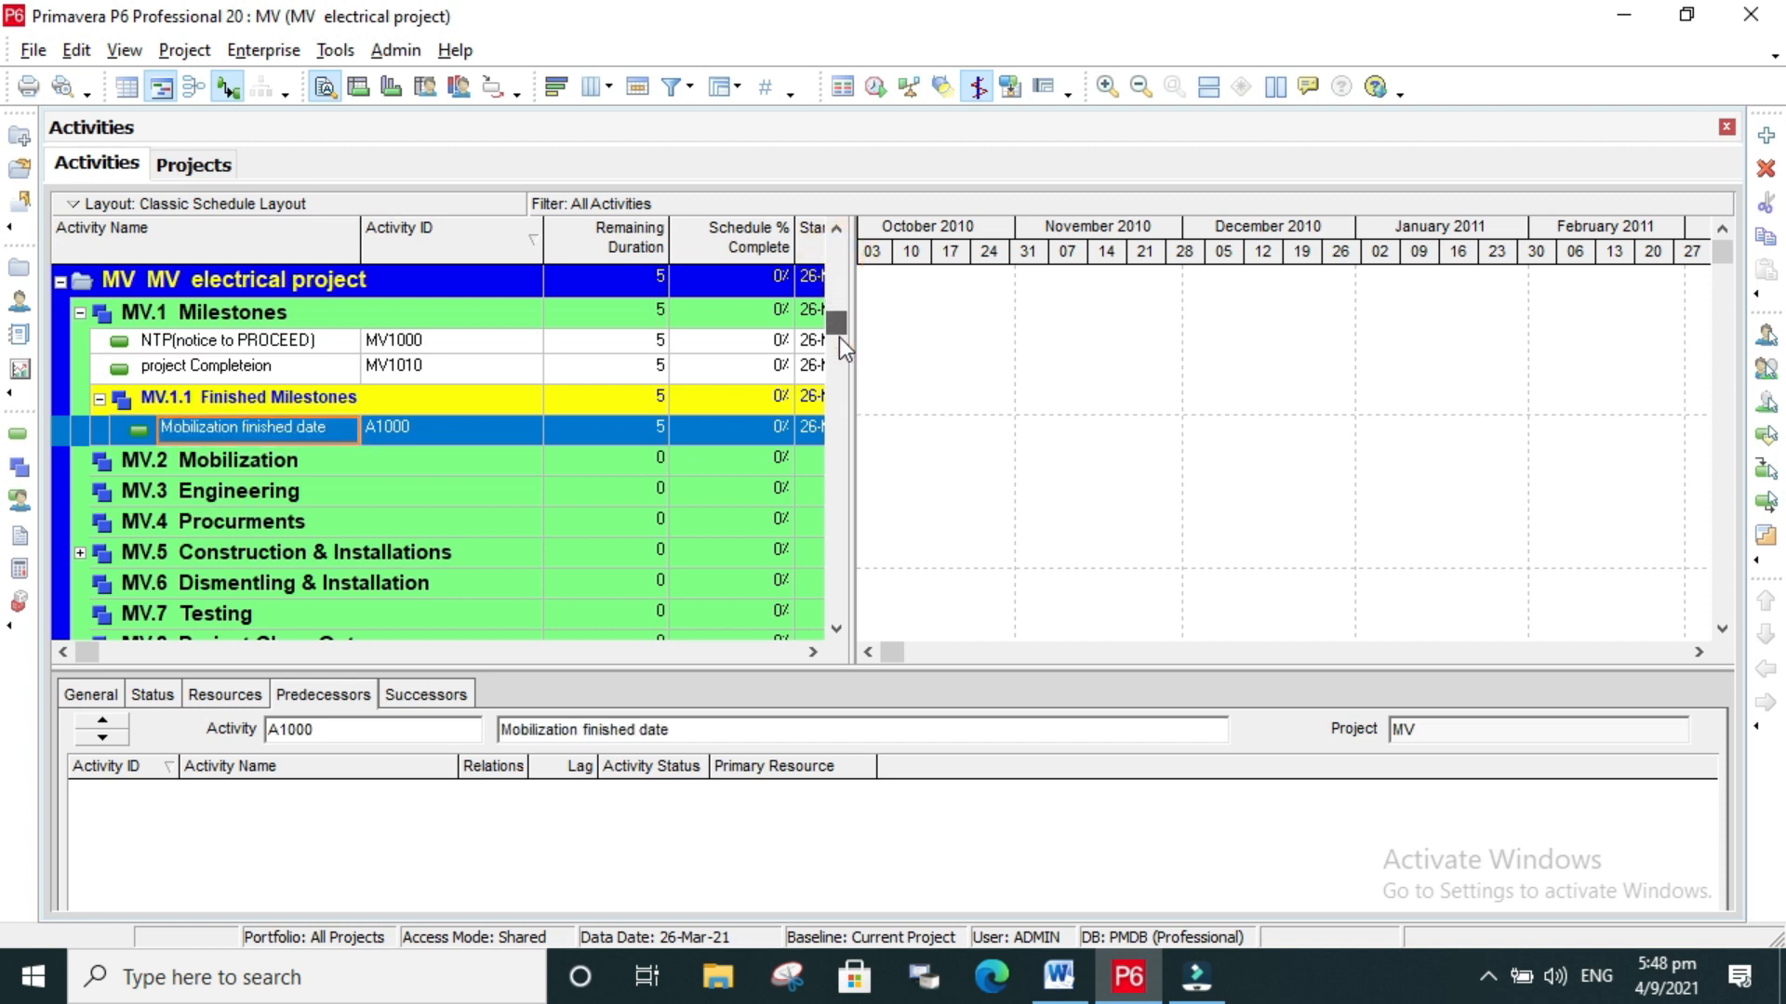
left_click_drag(838, 439, 839, 523)
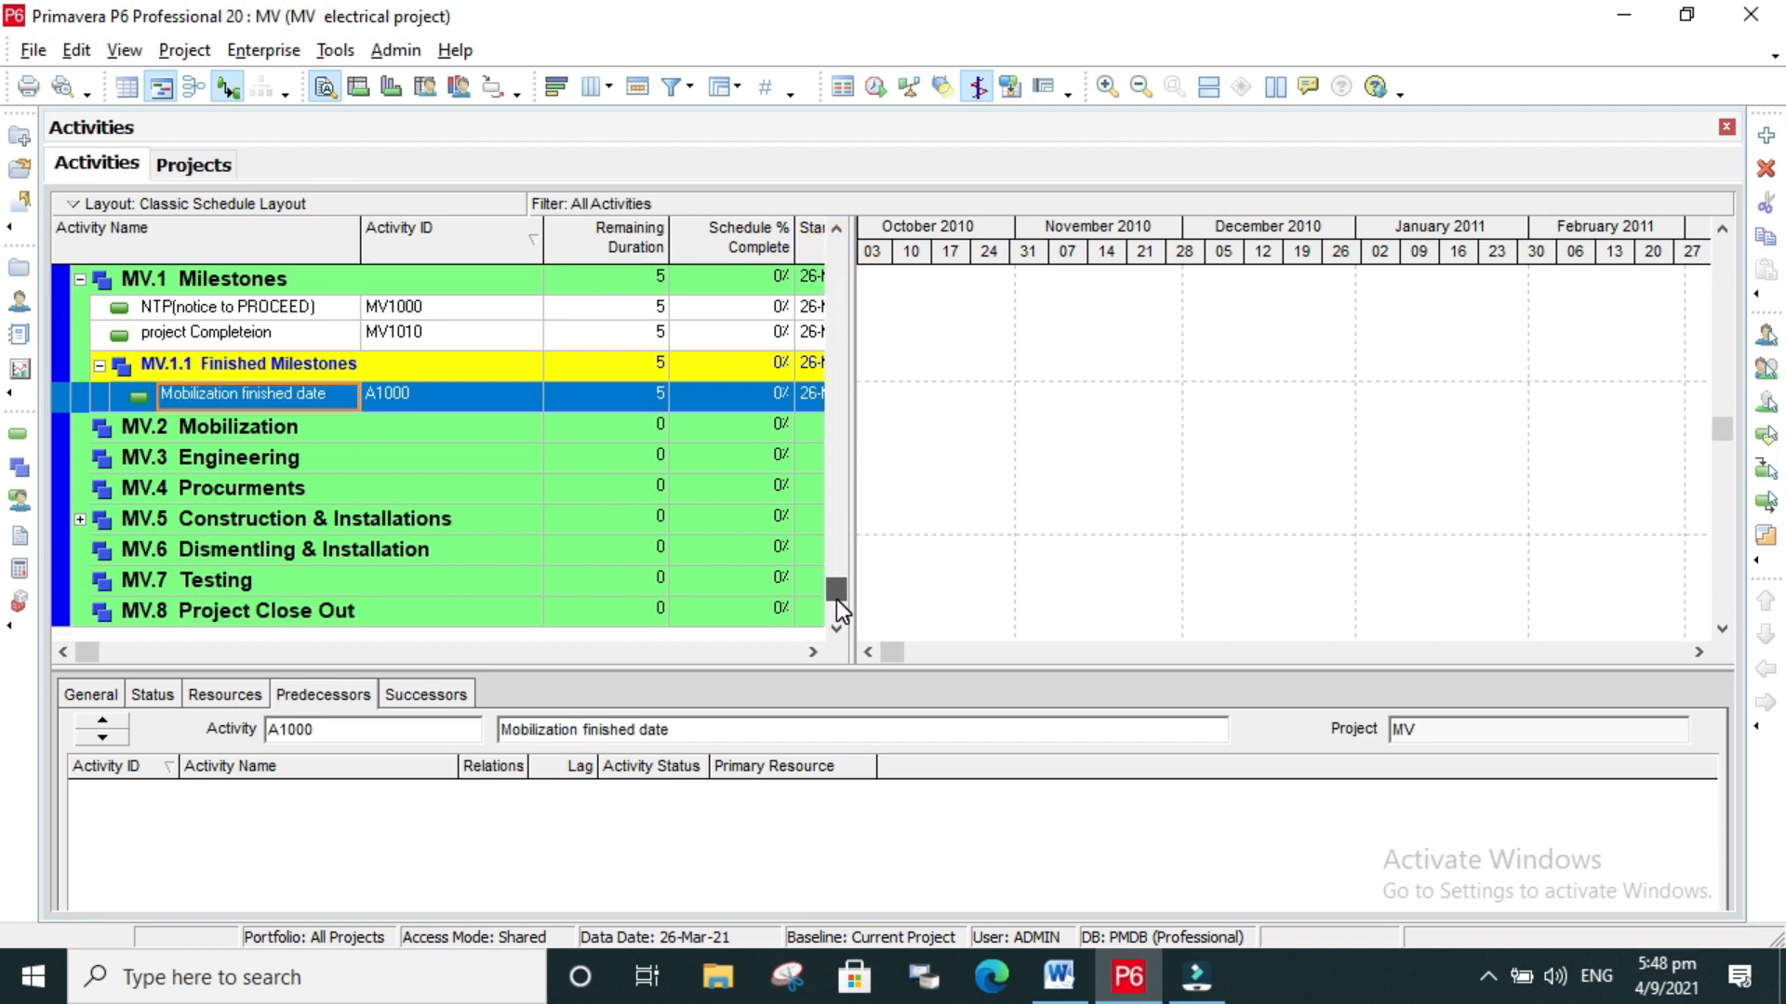
left_click_drag(835, 599, 835, 605)
left_click(237, 456)
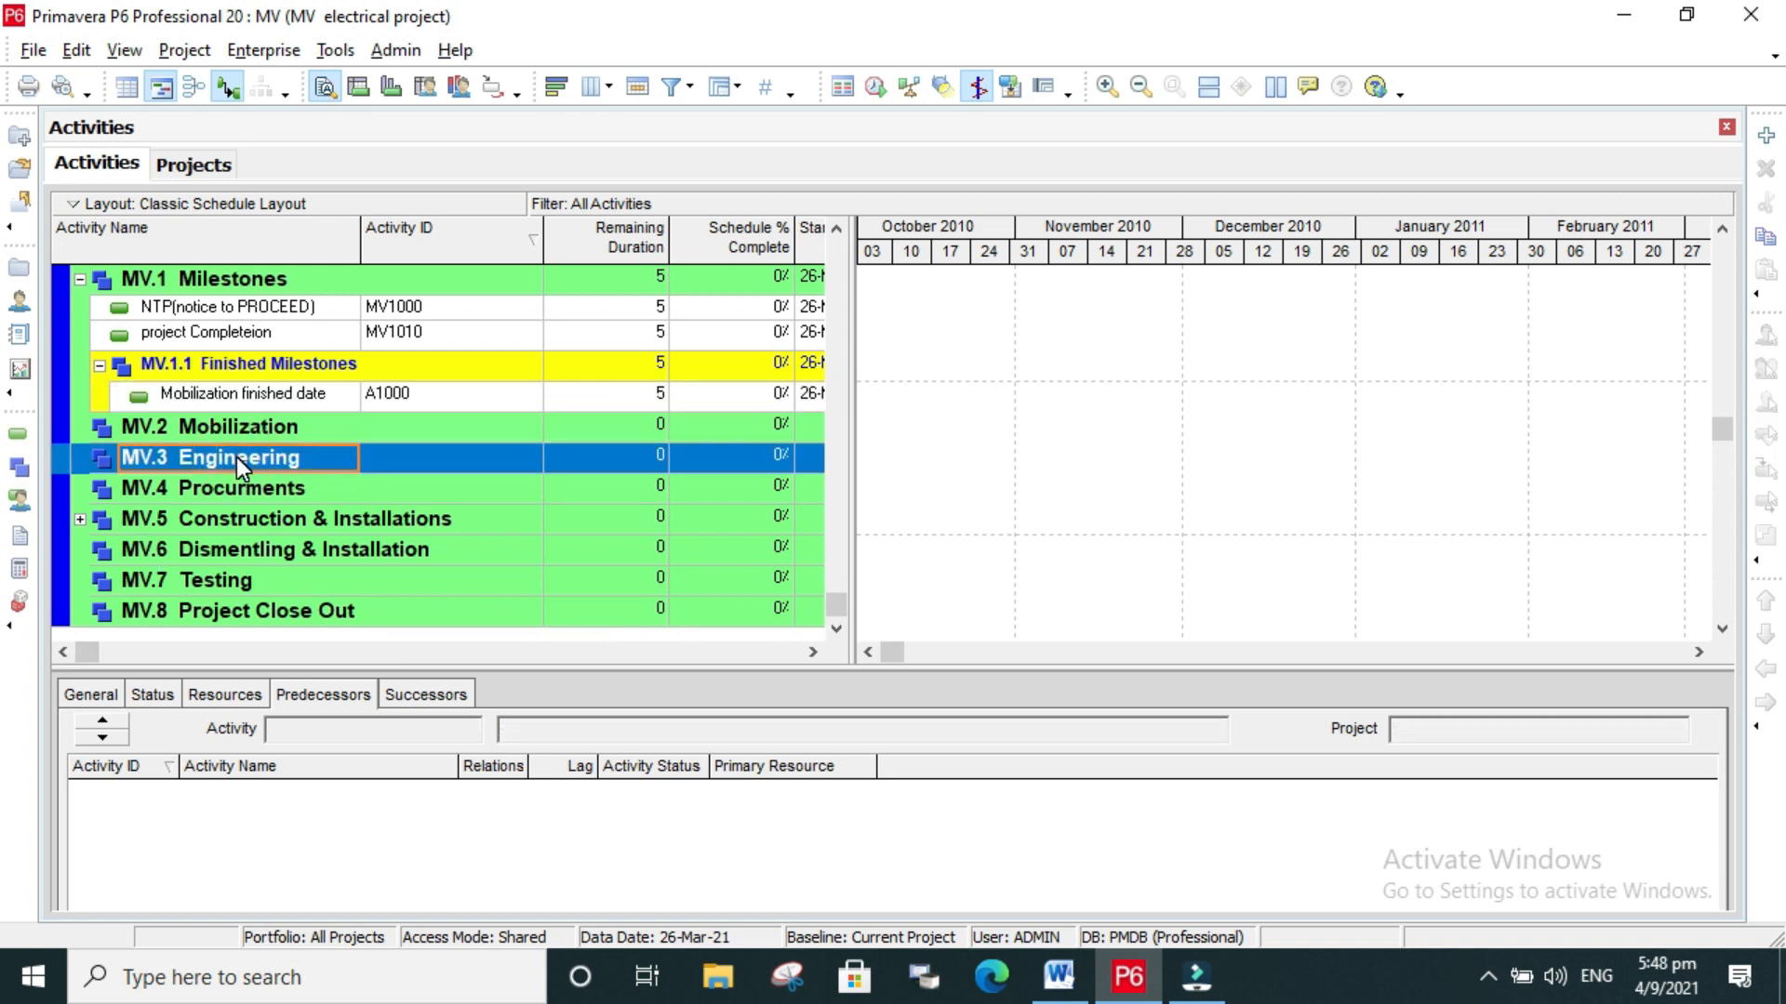
left_click(233, 430)
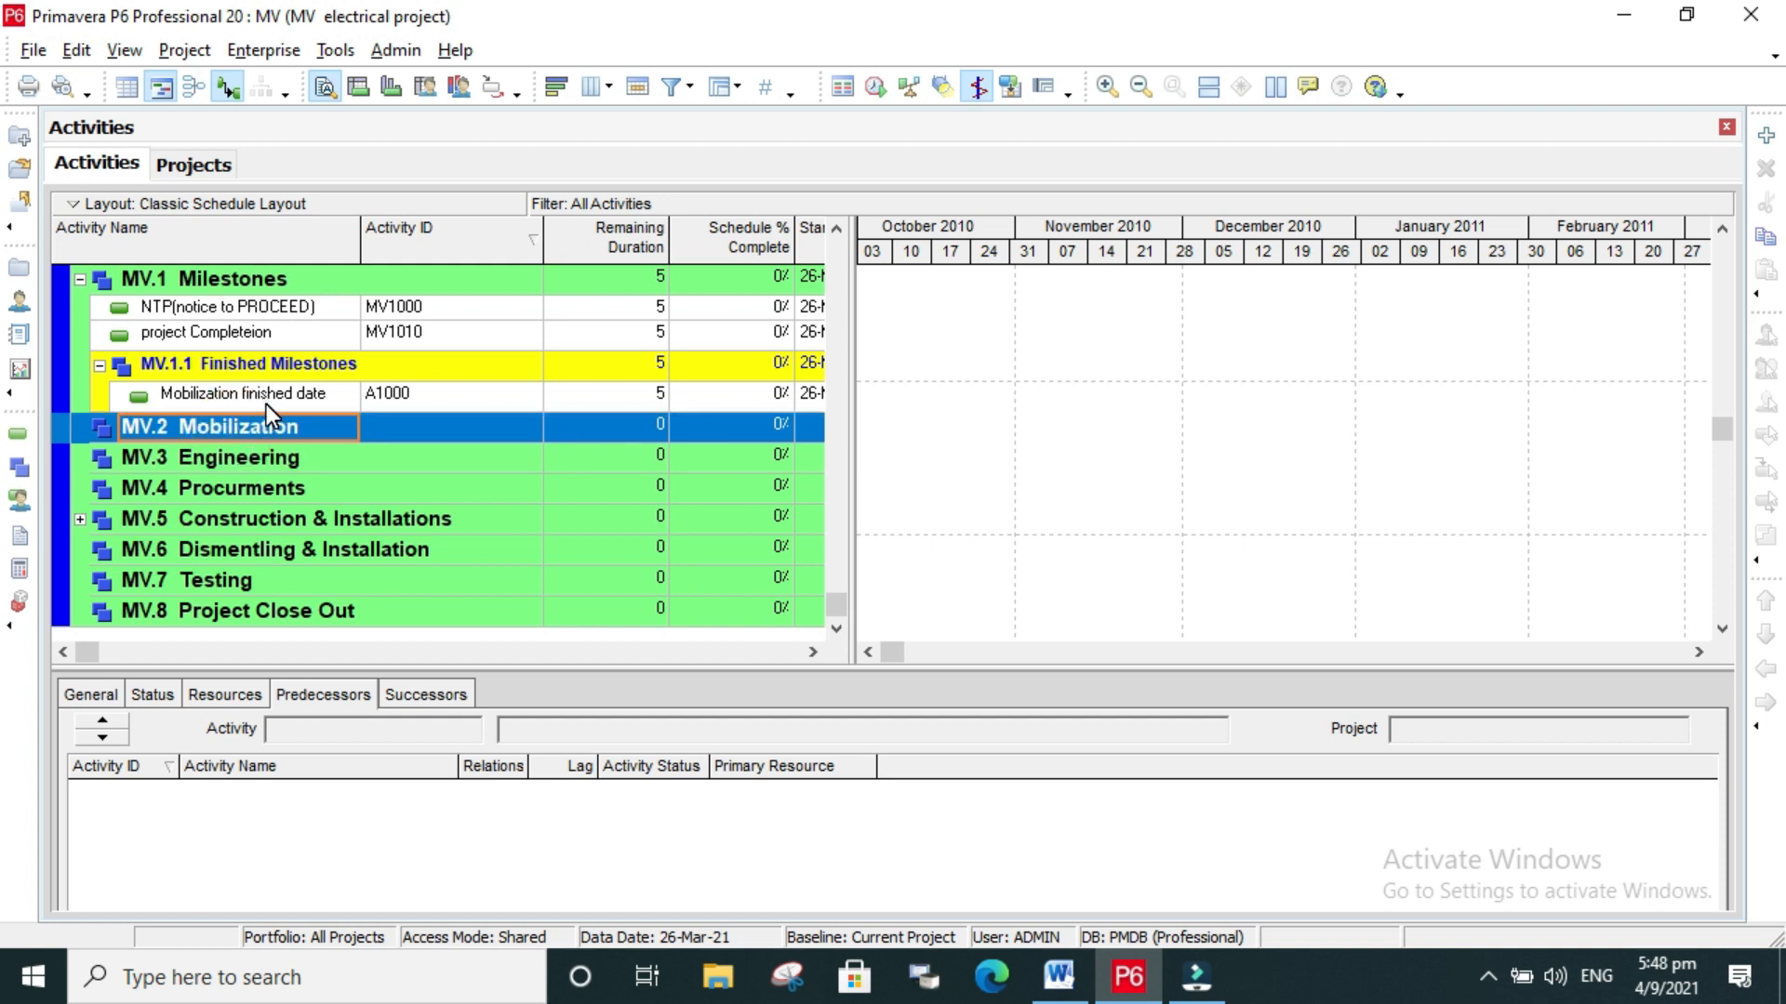
left_click(1774, 144)
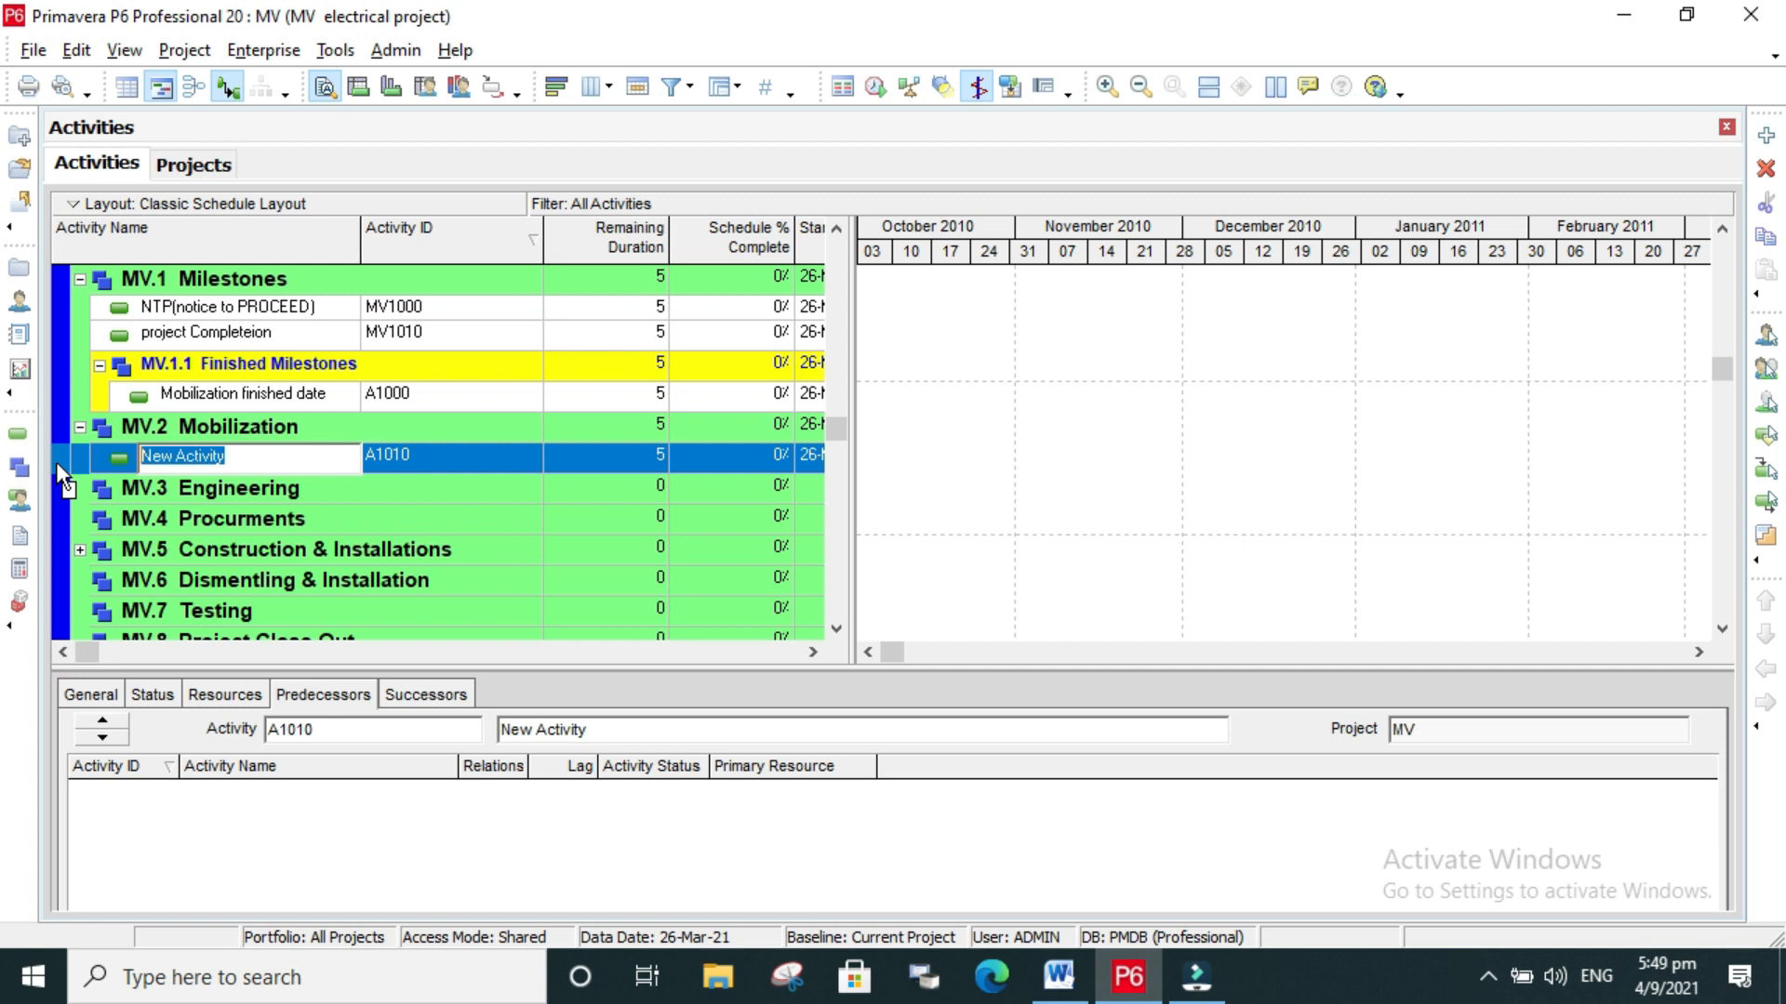
type("A")
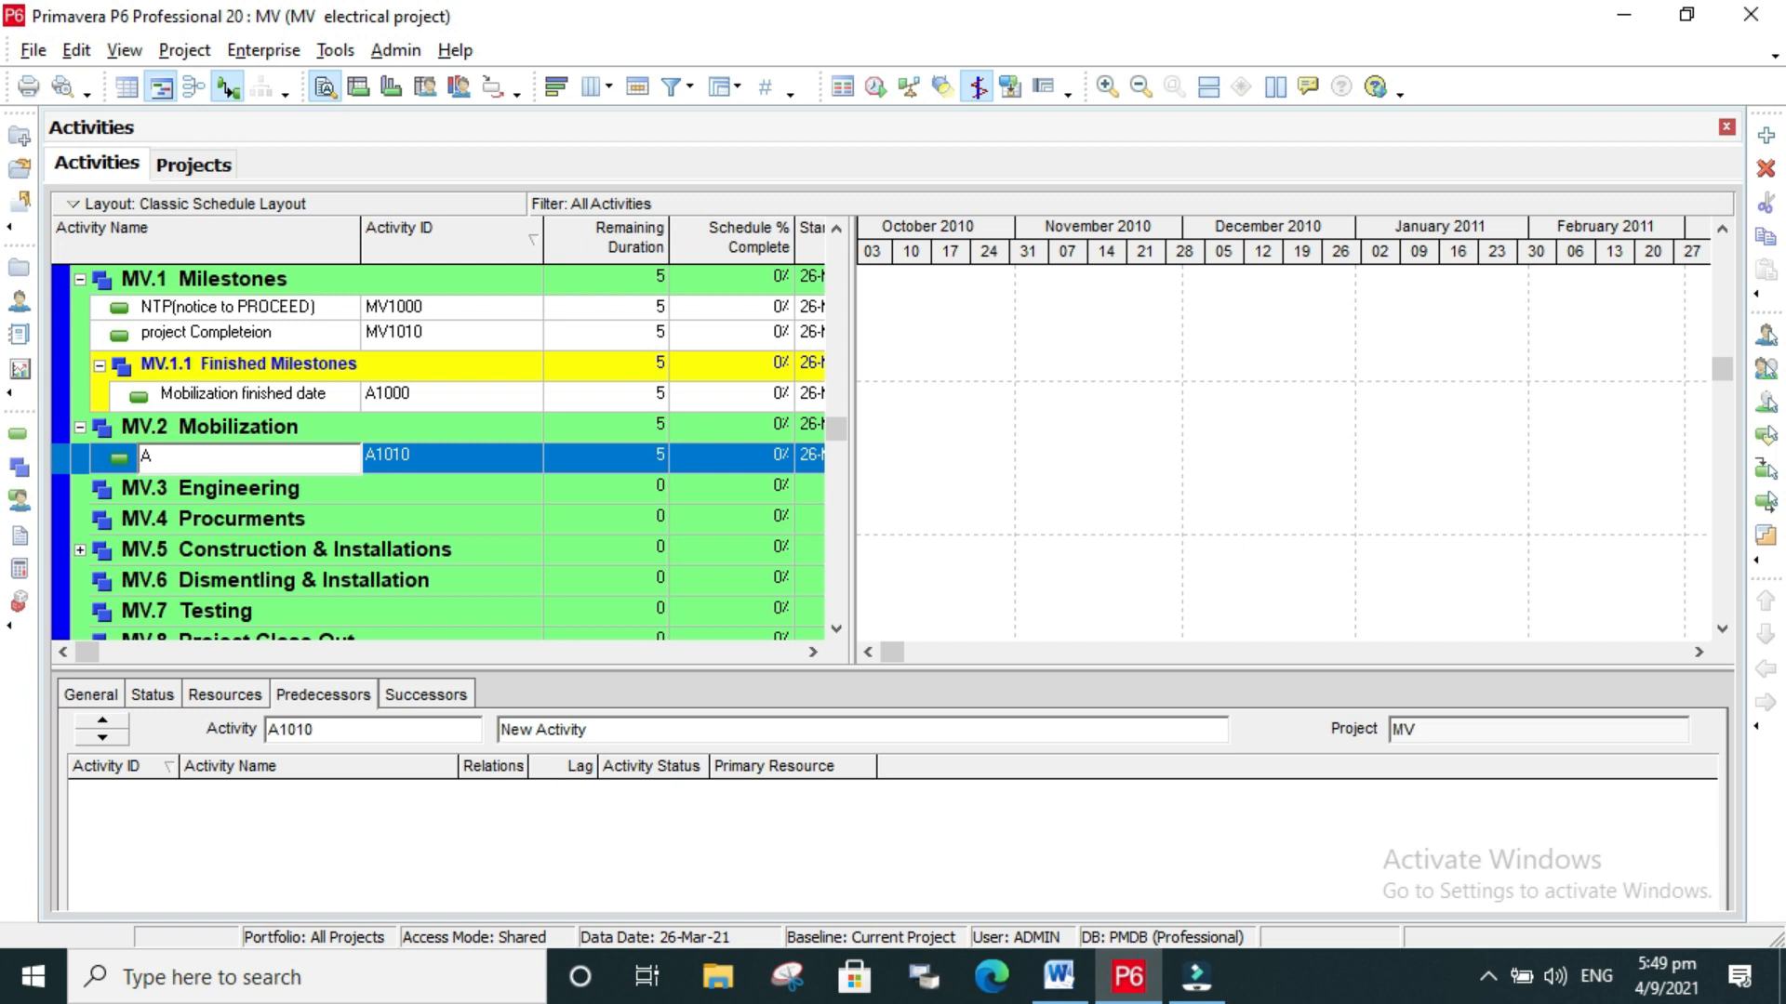
type("ccess to work area")
Step: Add another activity under MV.2 Mobilization, named "site survey"
left_click(1766, 138)
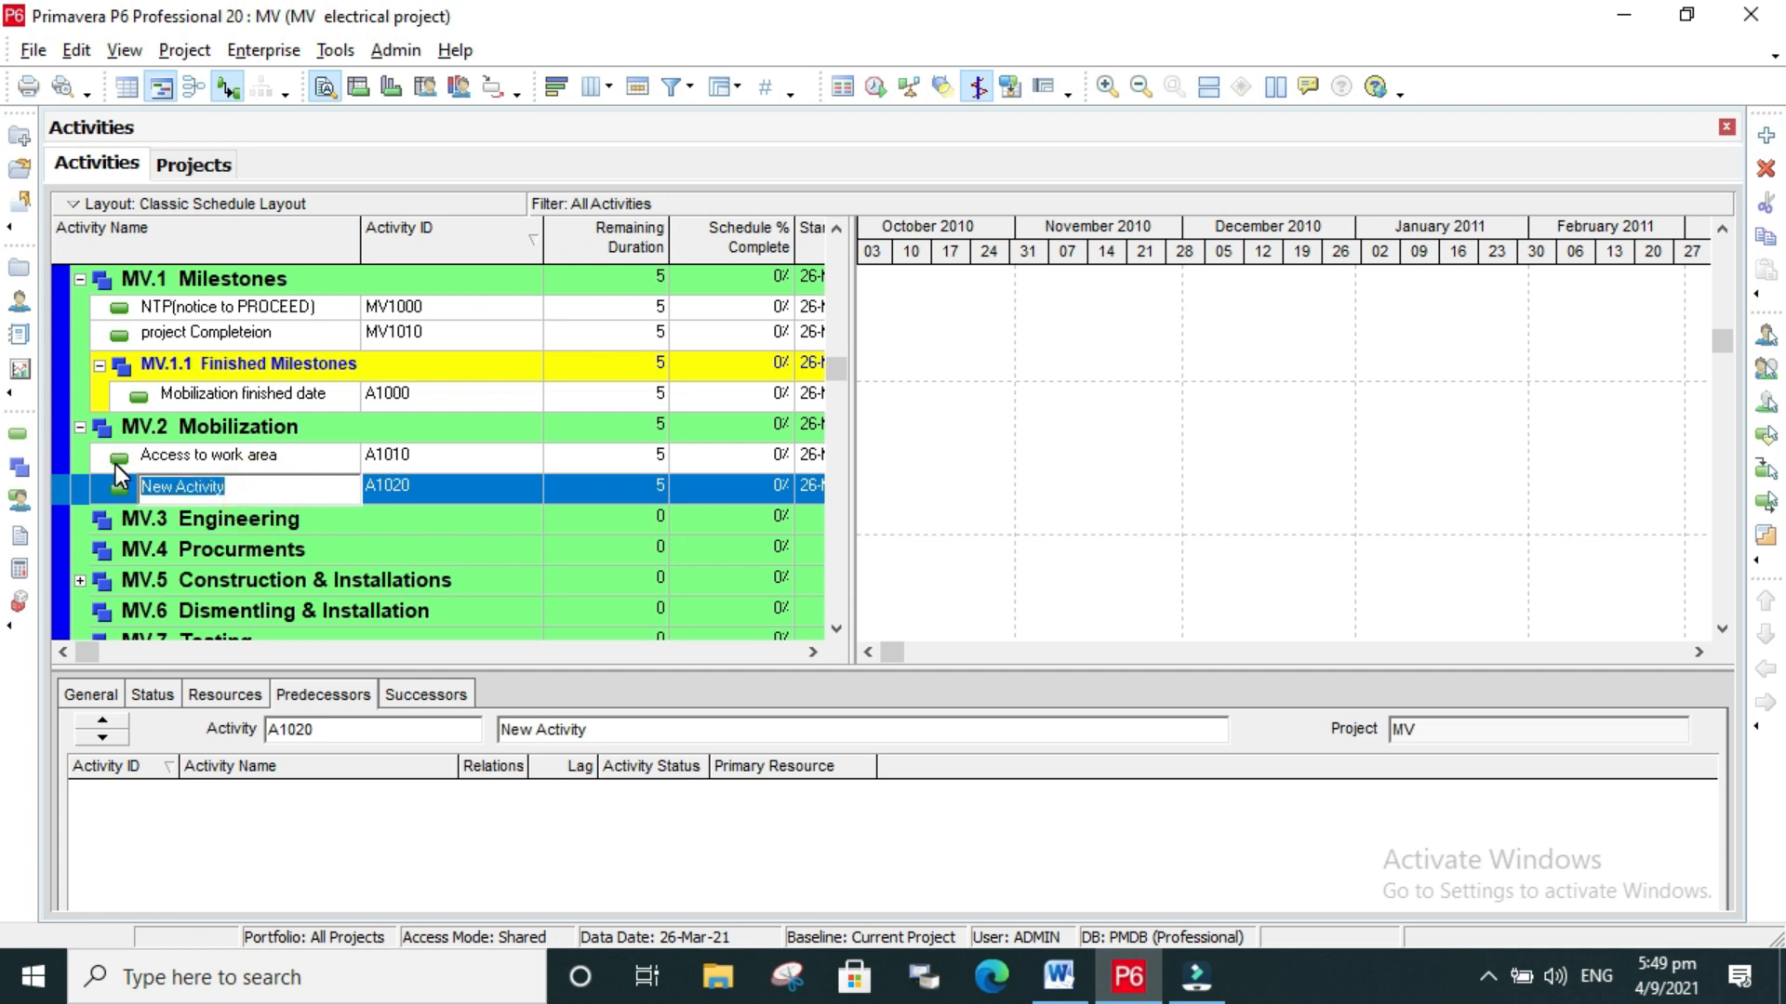
type("sit")
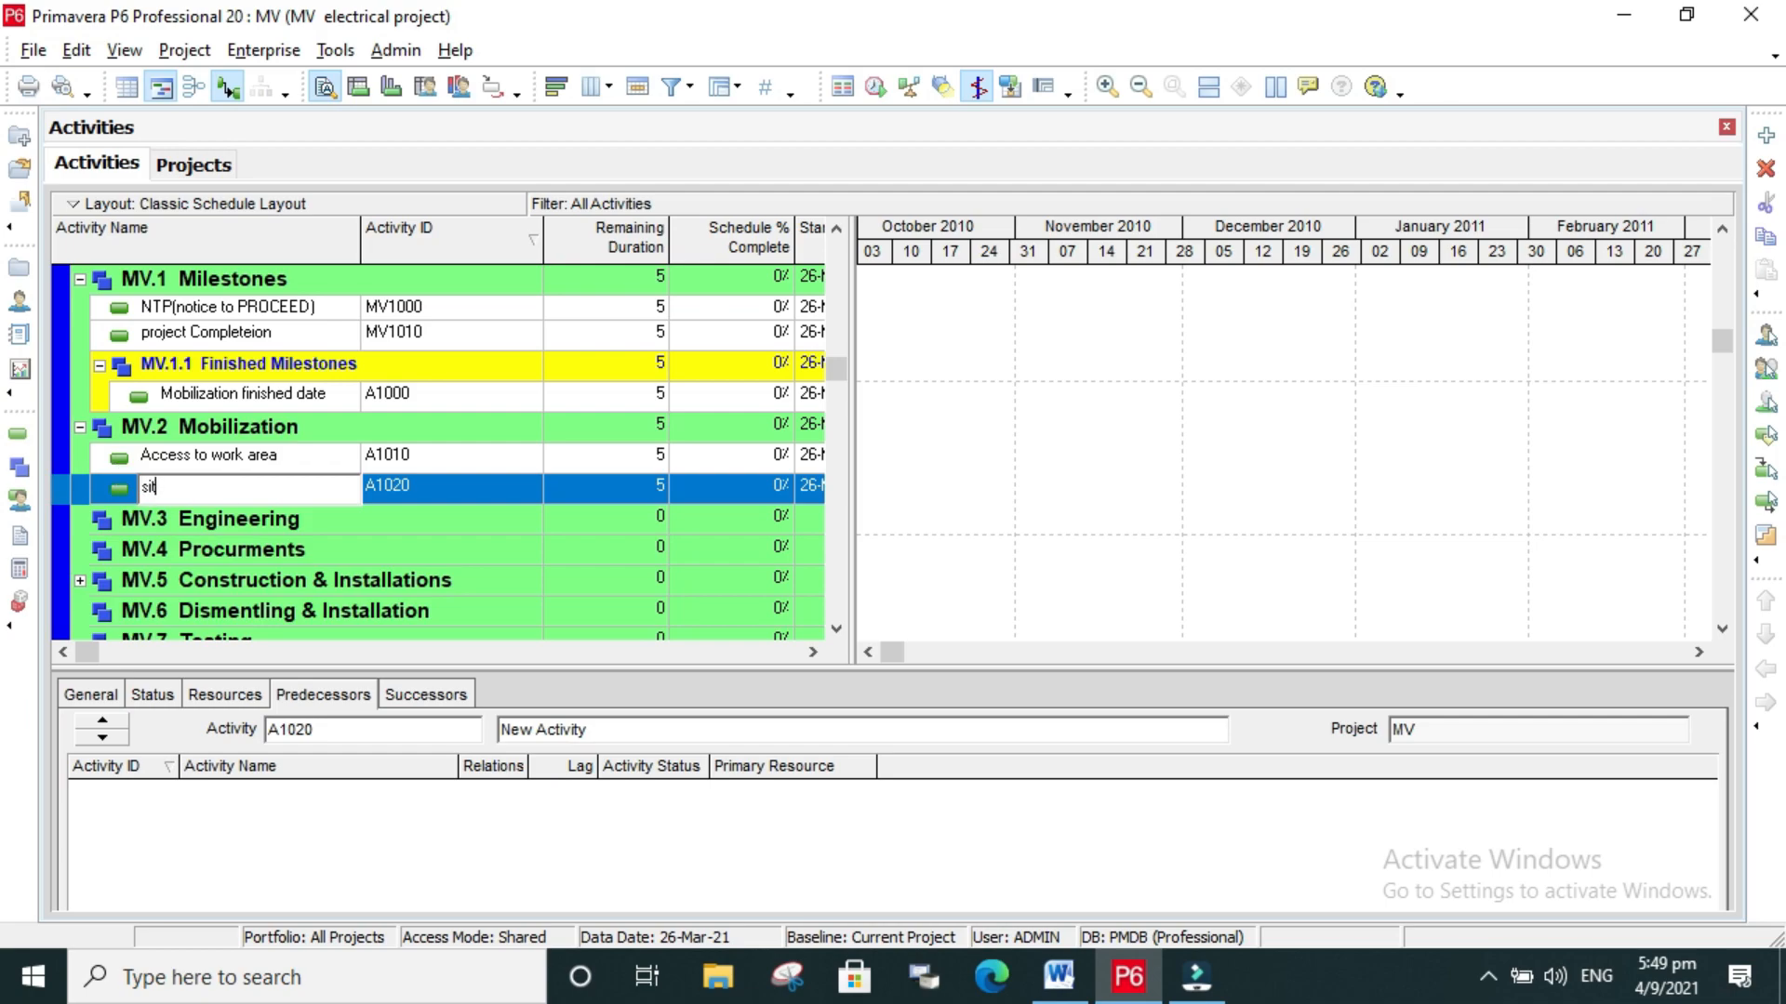
type("e survey")
key("Return")
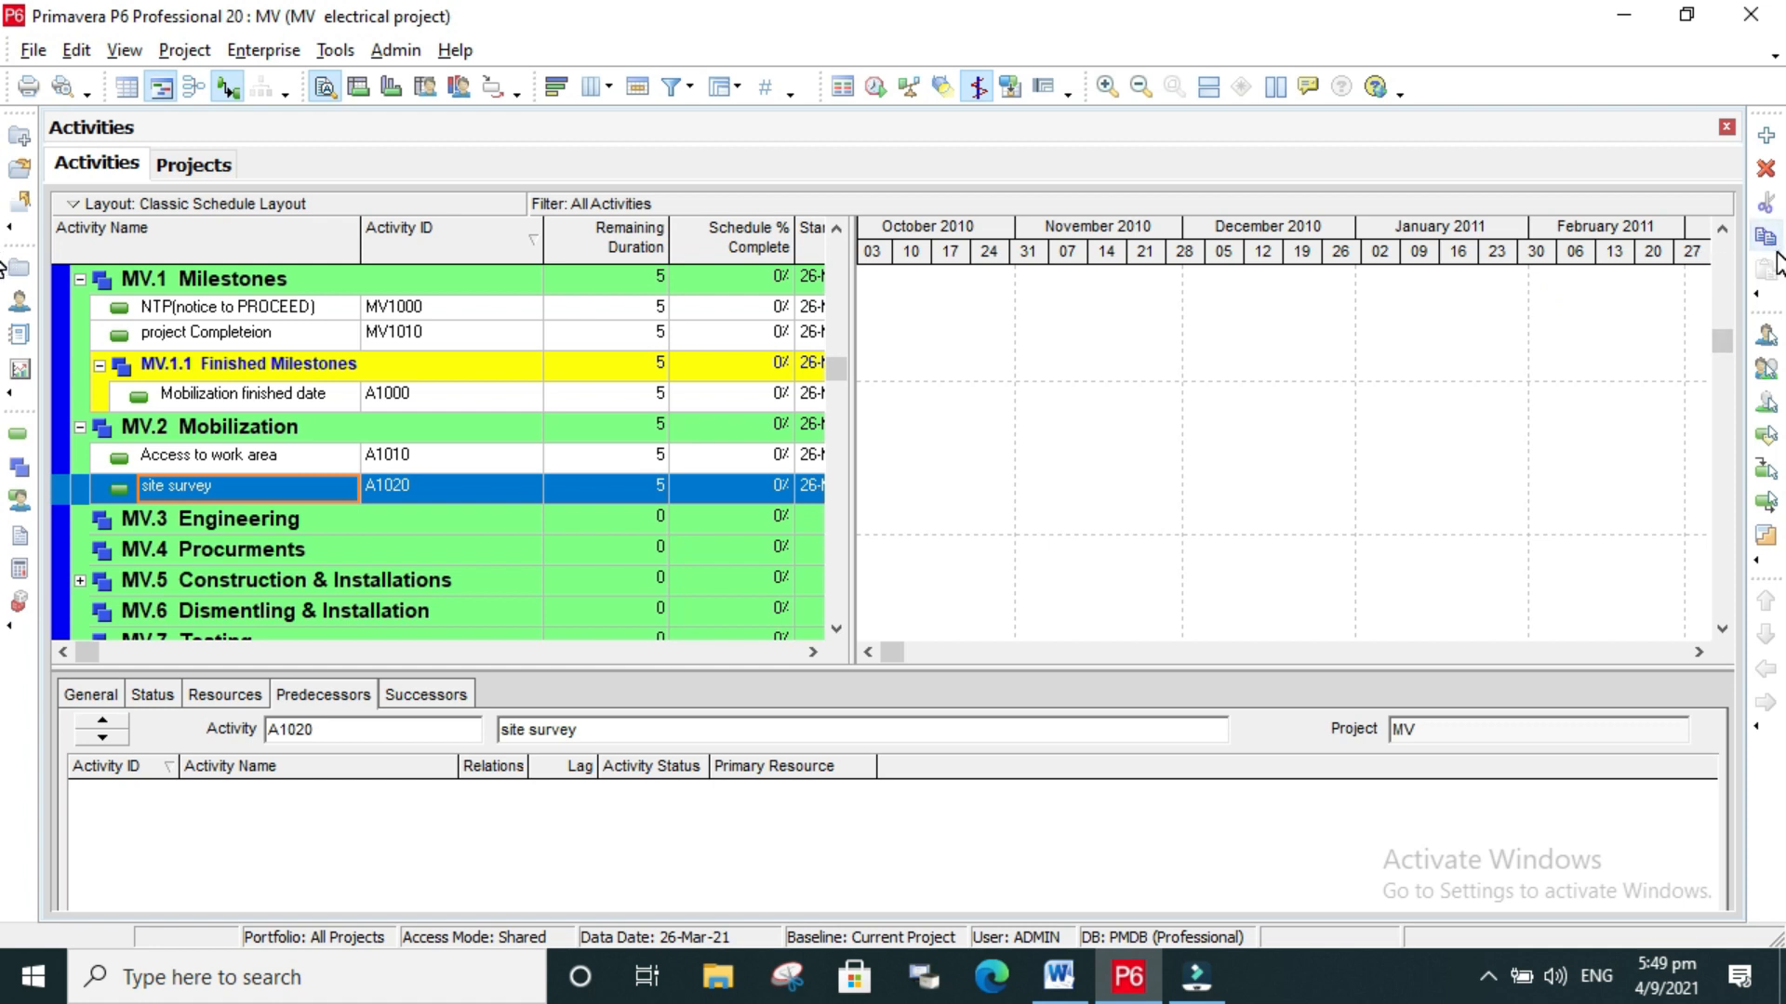
Step: Add a third activity under MV.2 Mobilization, named "Mobilization of equiptments and manpower"
left_click(1765, 135)
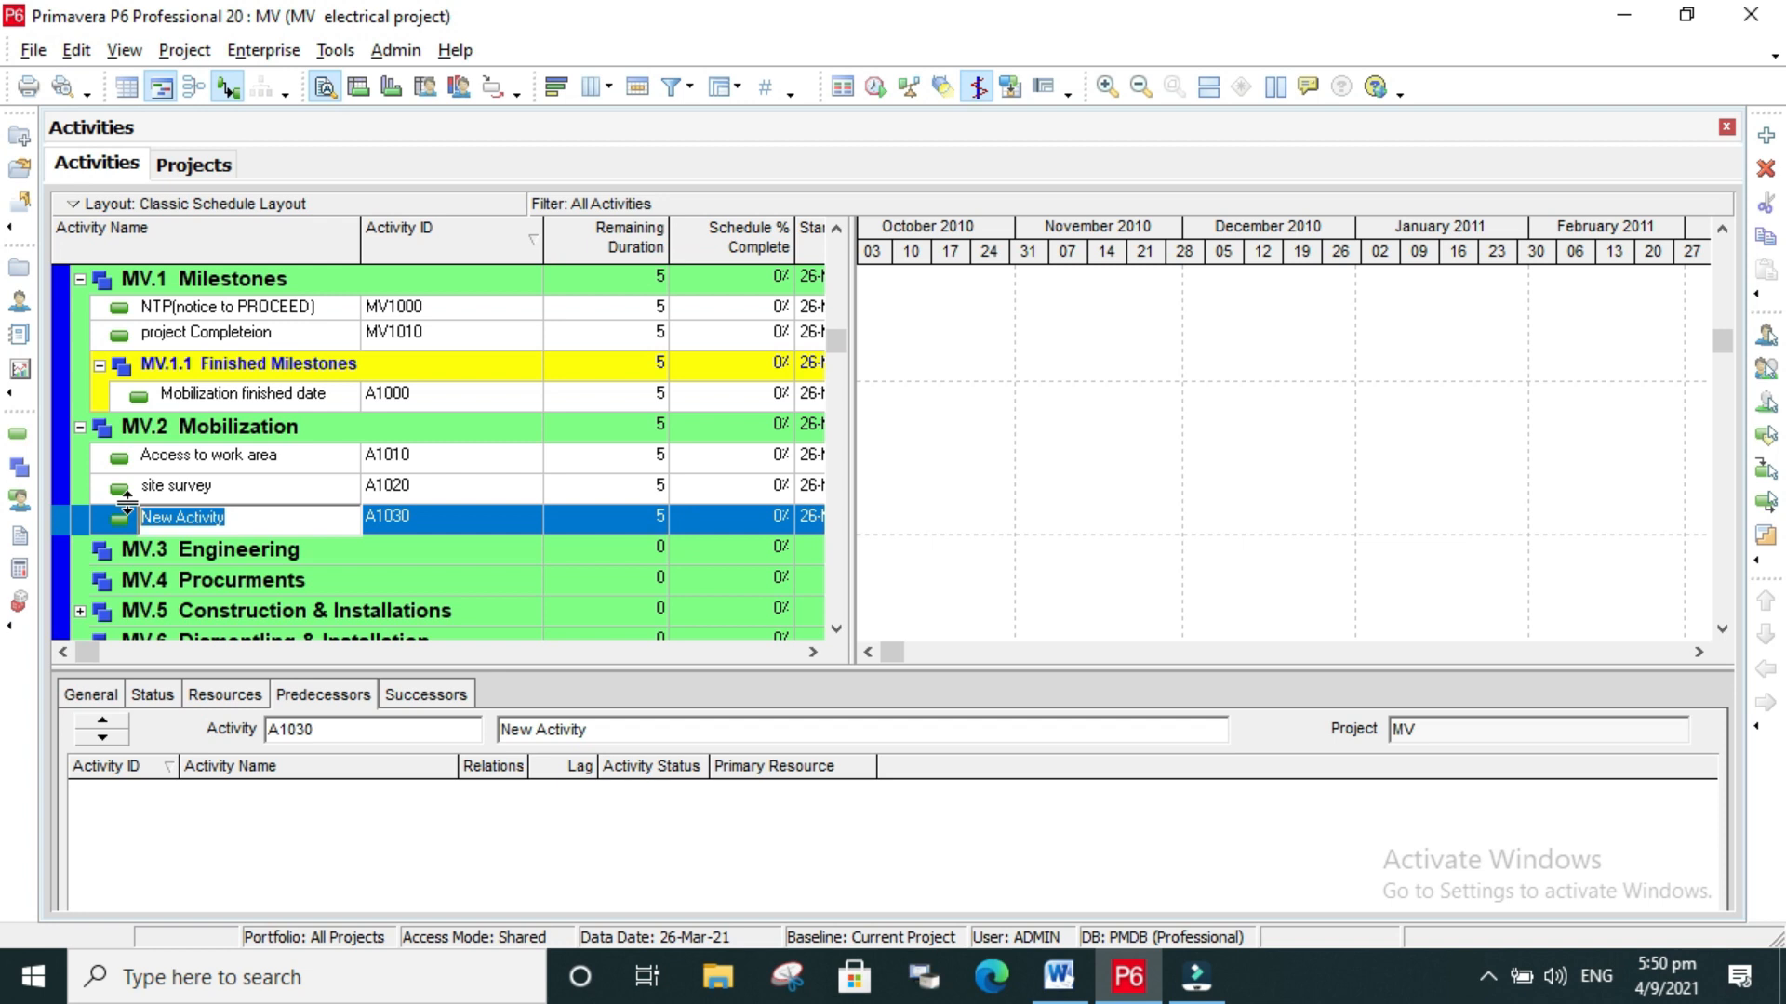
type("Mob")
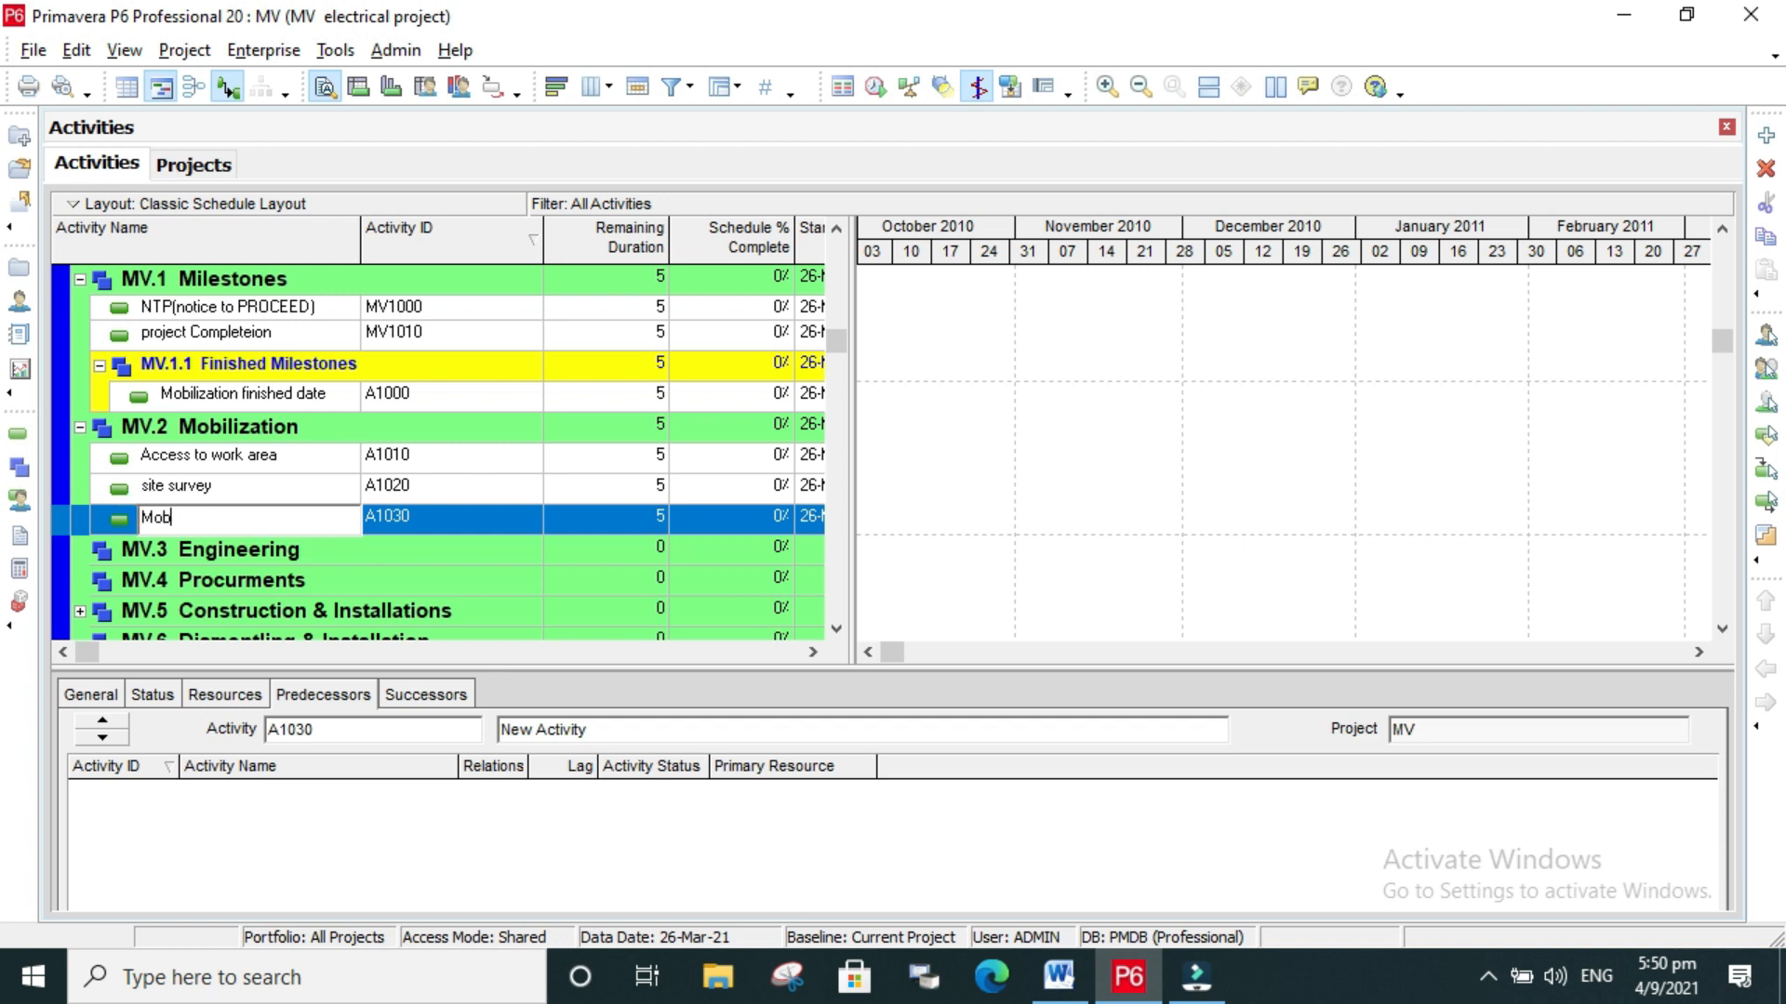
type("ilization of equiptments and ma")
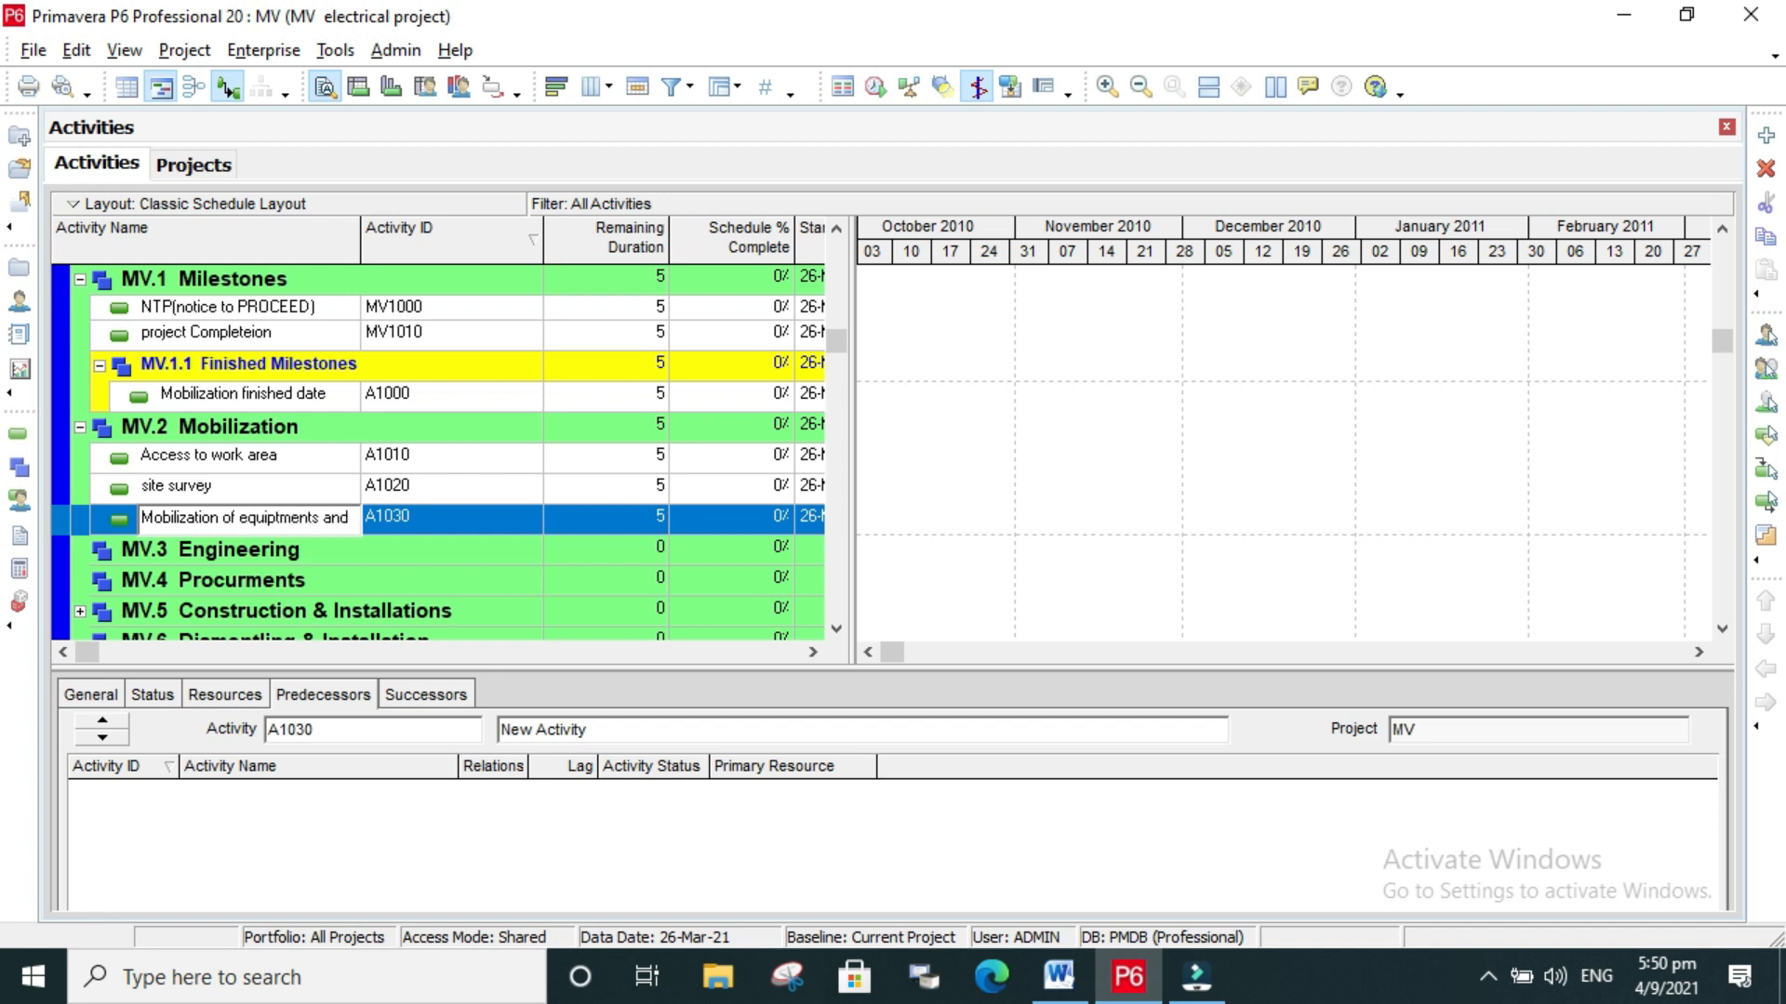
type("npower")
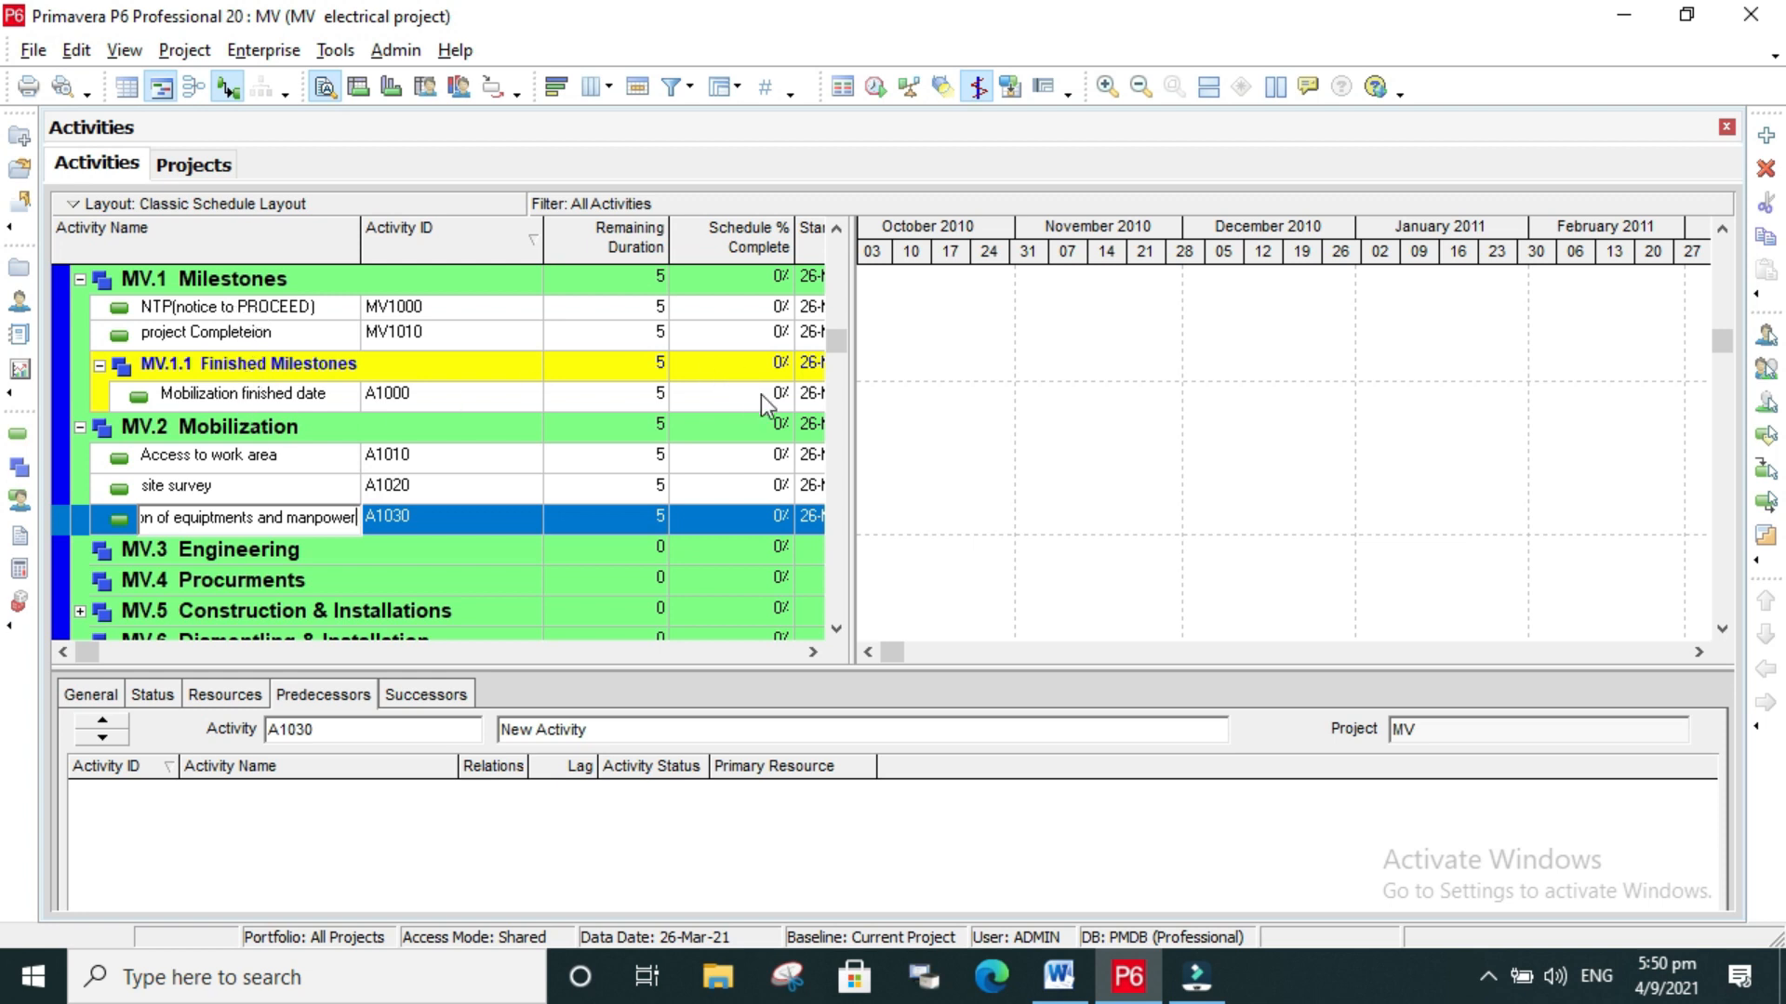
Step: Review the whole activity list of the project, from MV.1 Milestones through MV.8 Project Close Out
left_click_drag(845, 350, 838, 629)
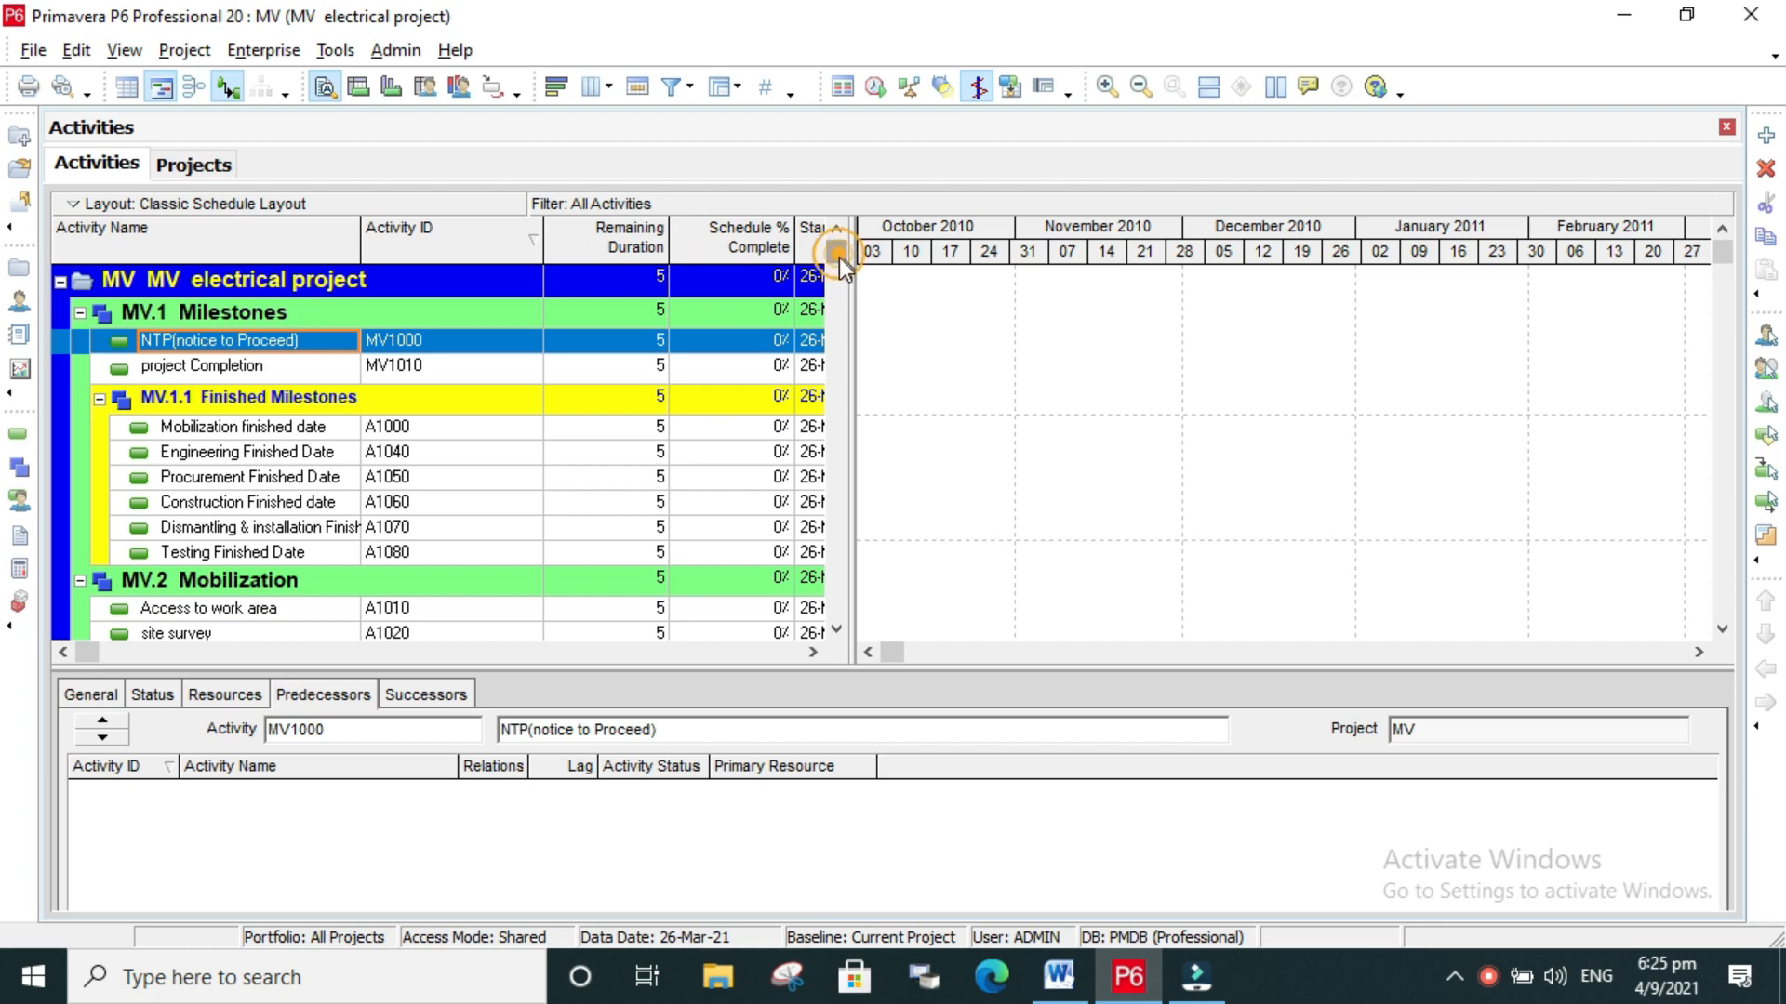
left_click_drag(838, 259, 845, 170)
scroll(333, 465, "down", 6)
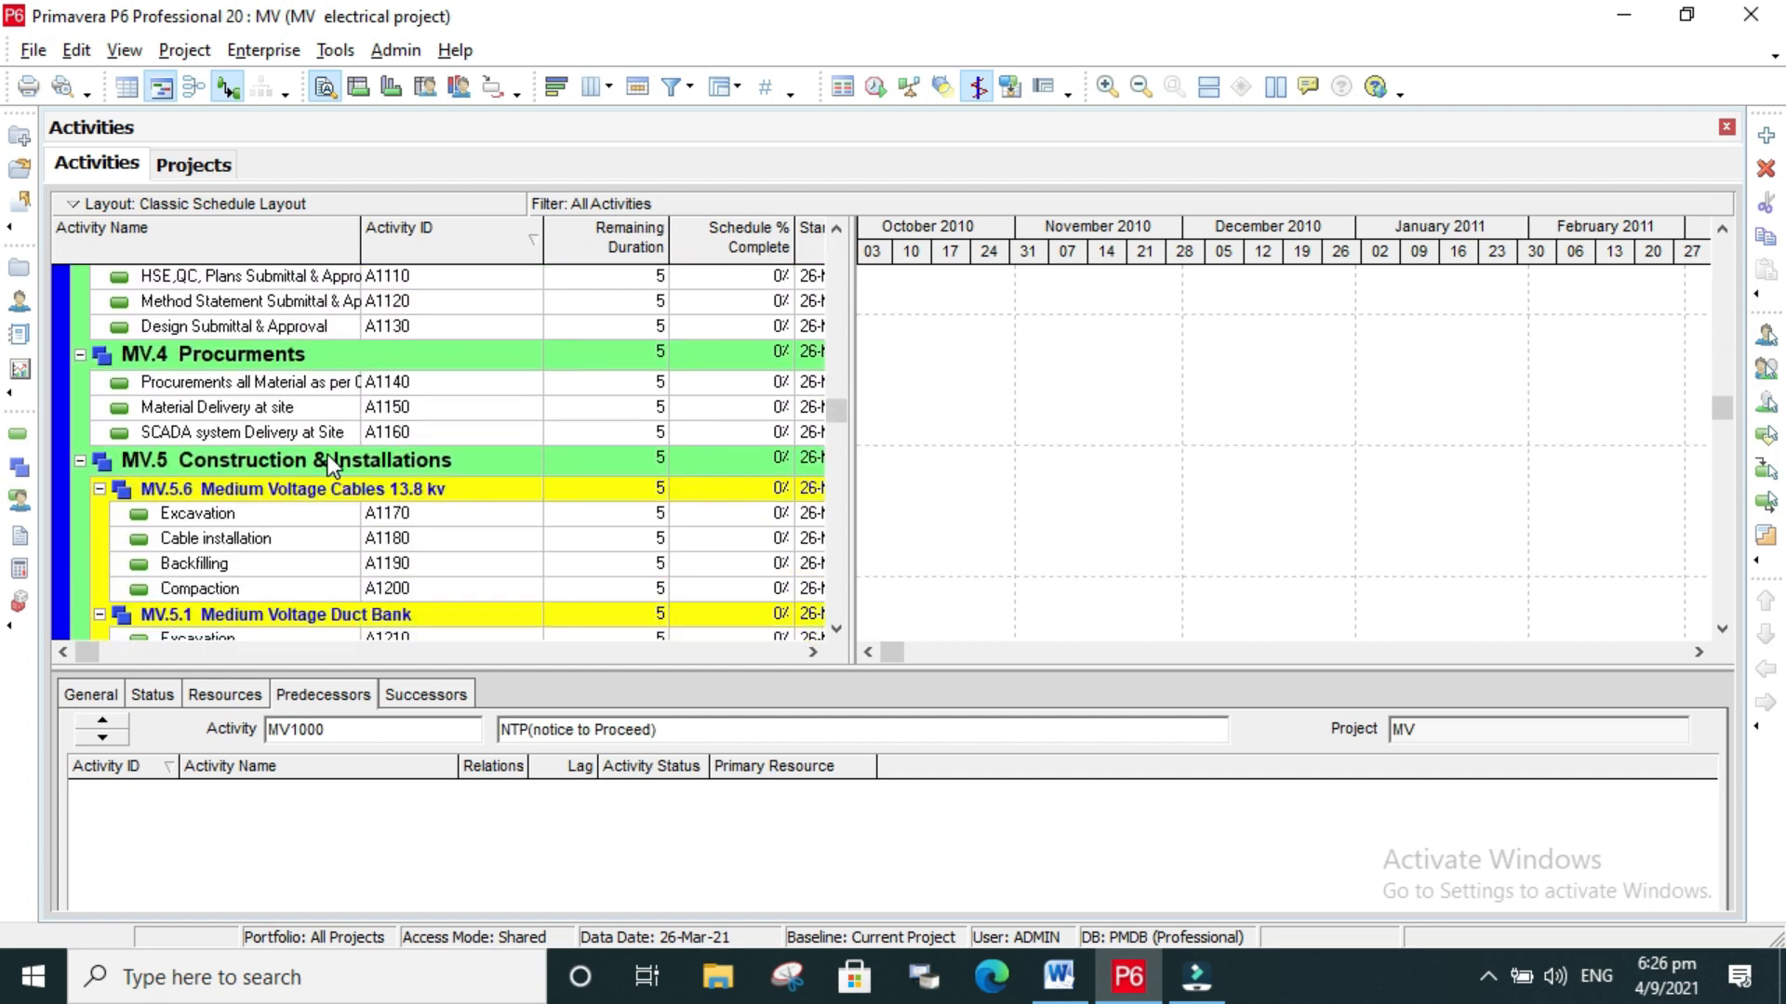
scroll(333, 465, "down", 7)
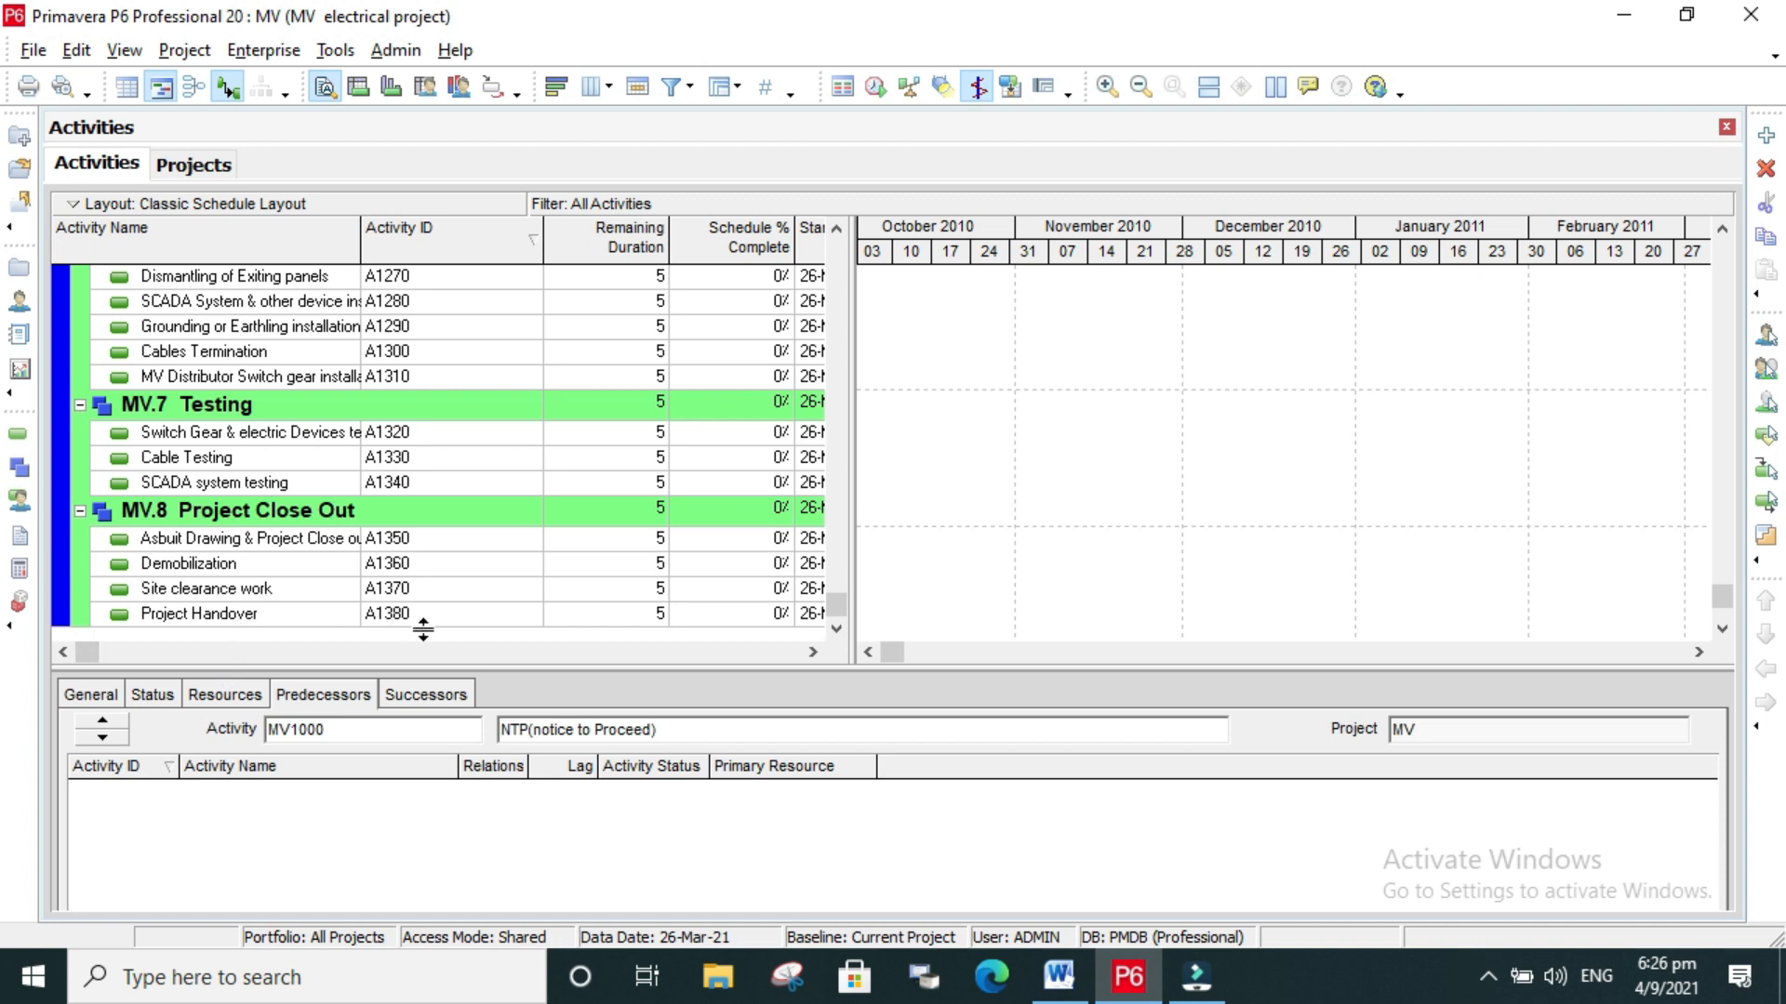
scroll(500, 623, "up", 8)
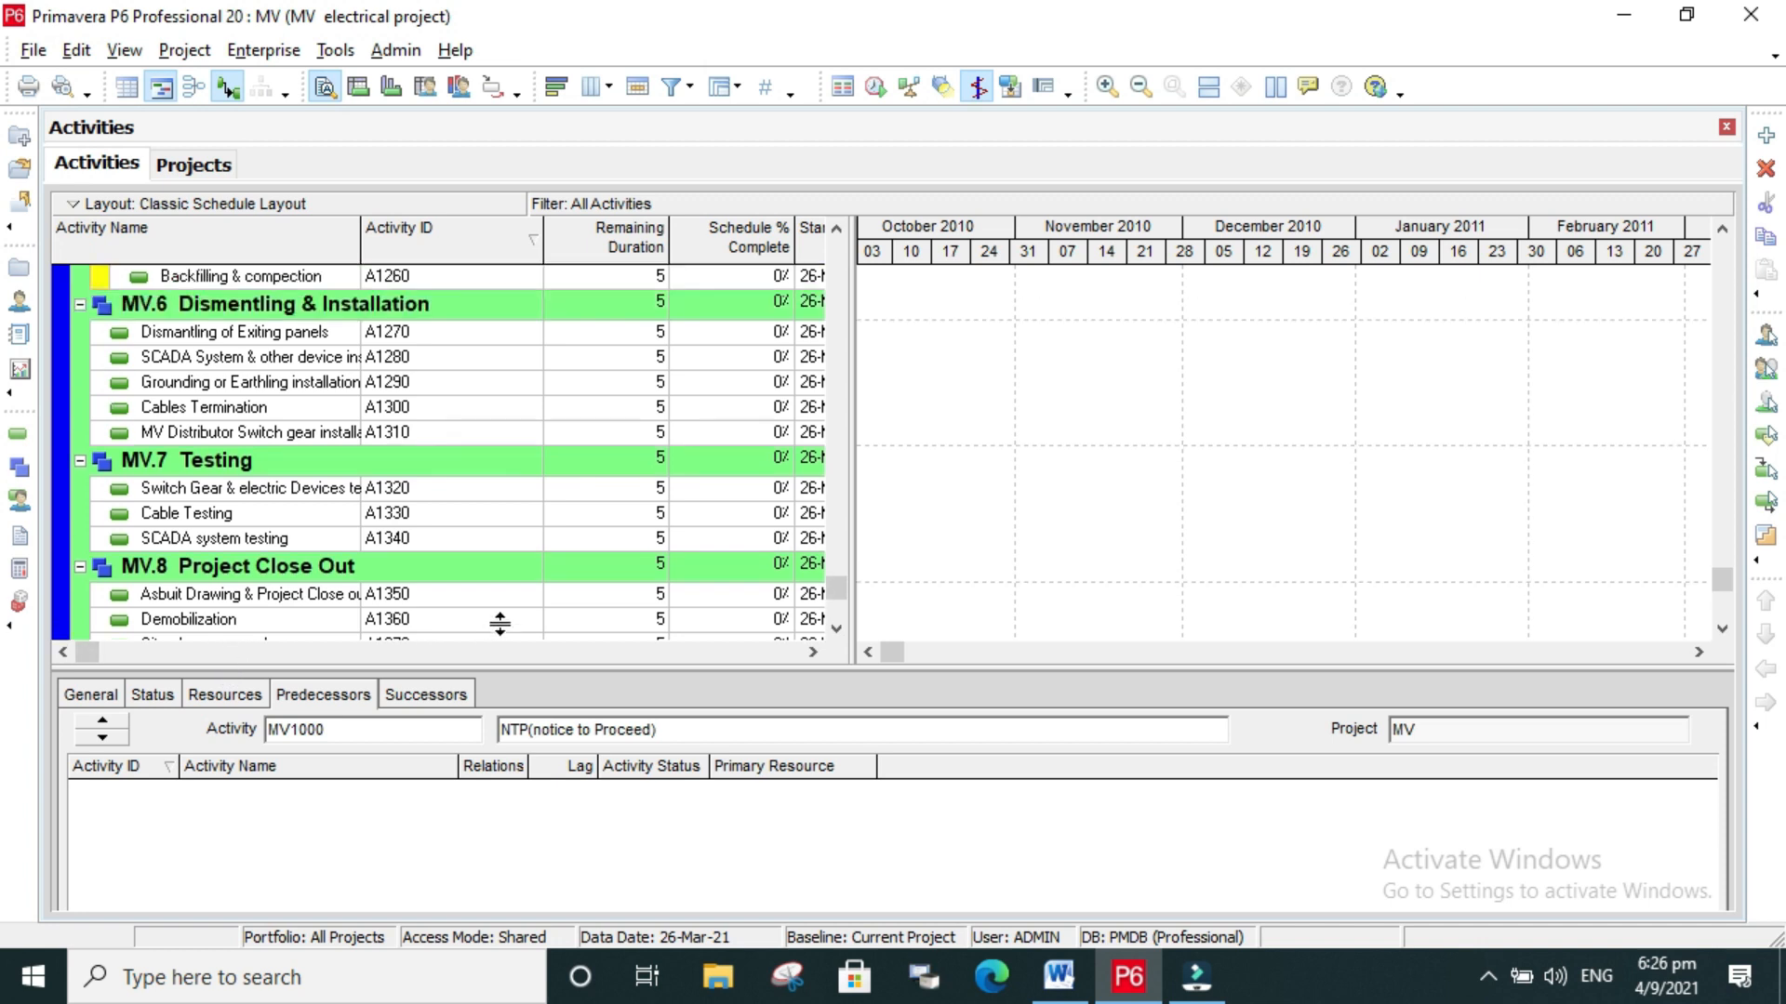
scroll(499, 623, "up", 4)
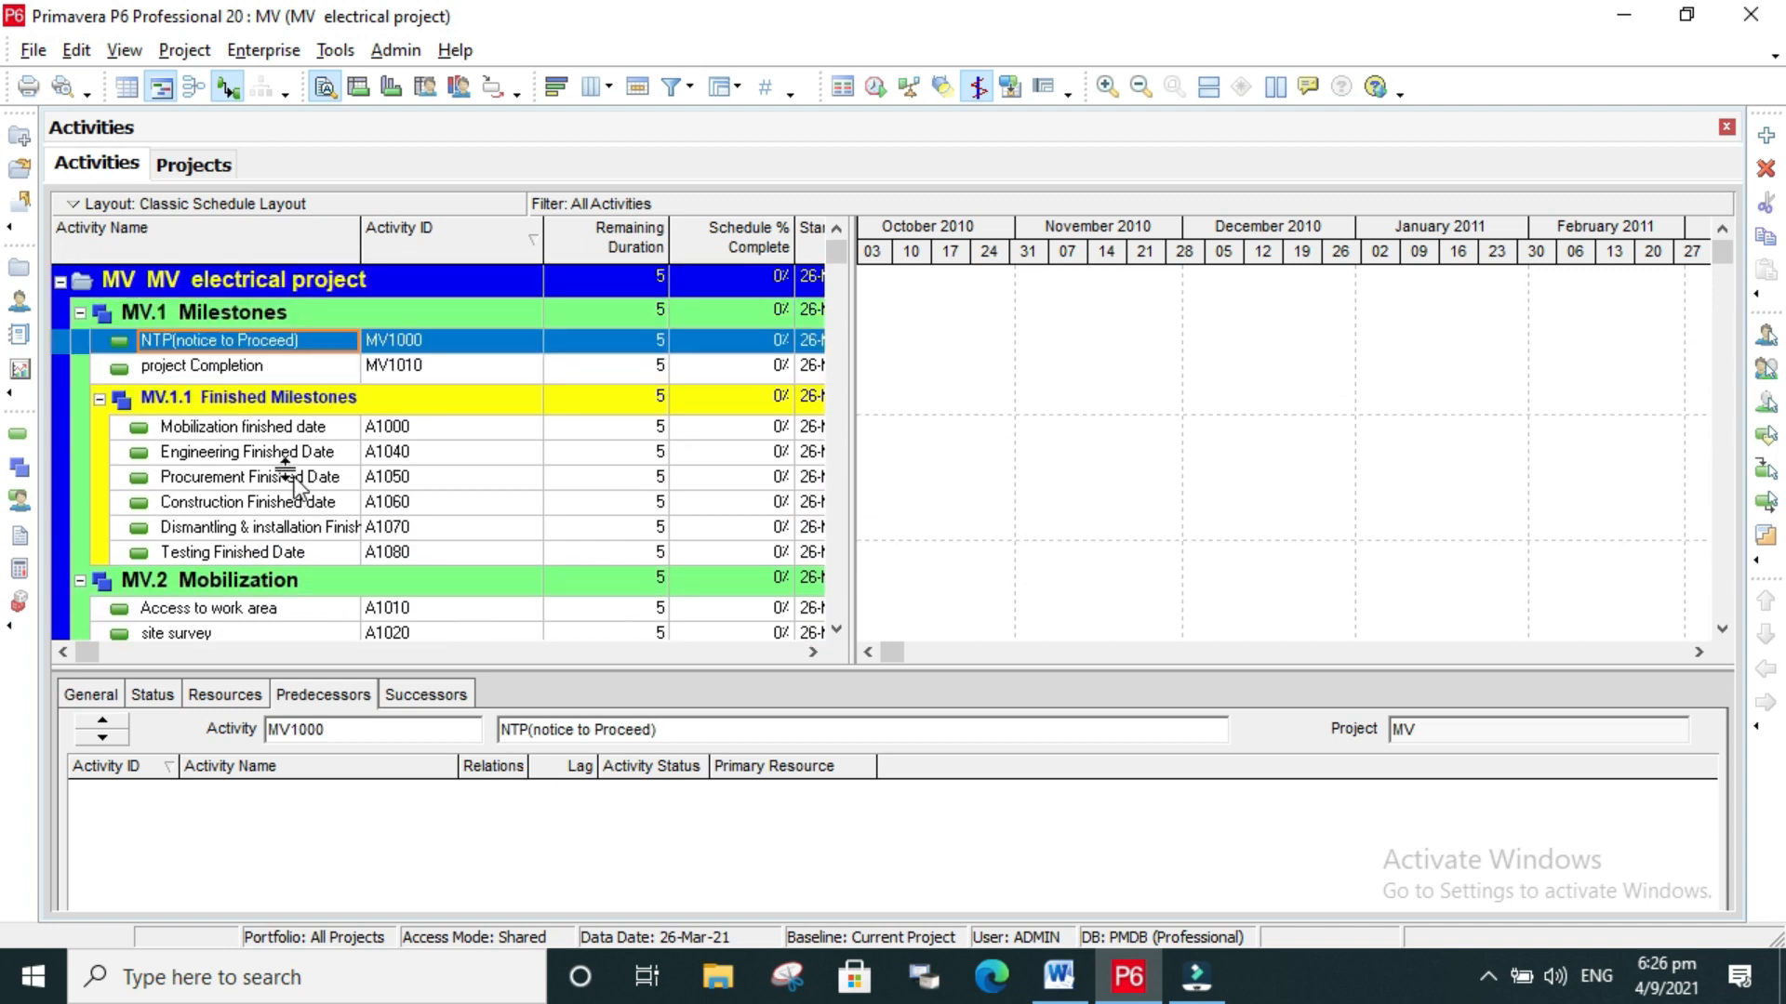
left_click(233, 366)
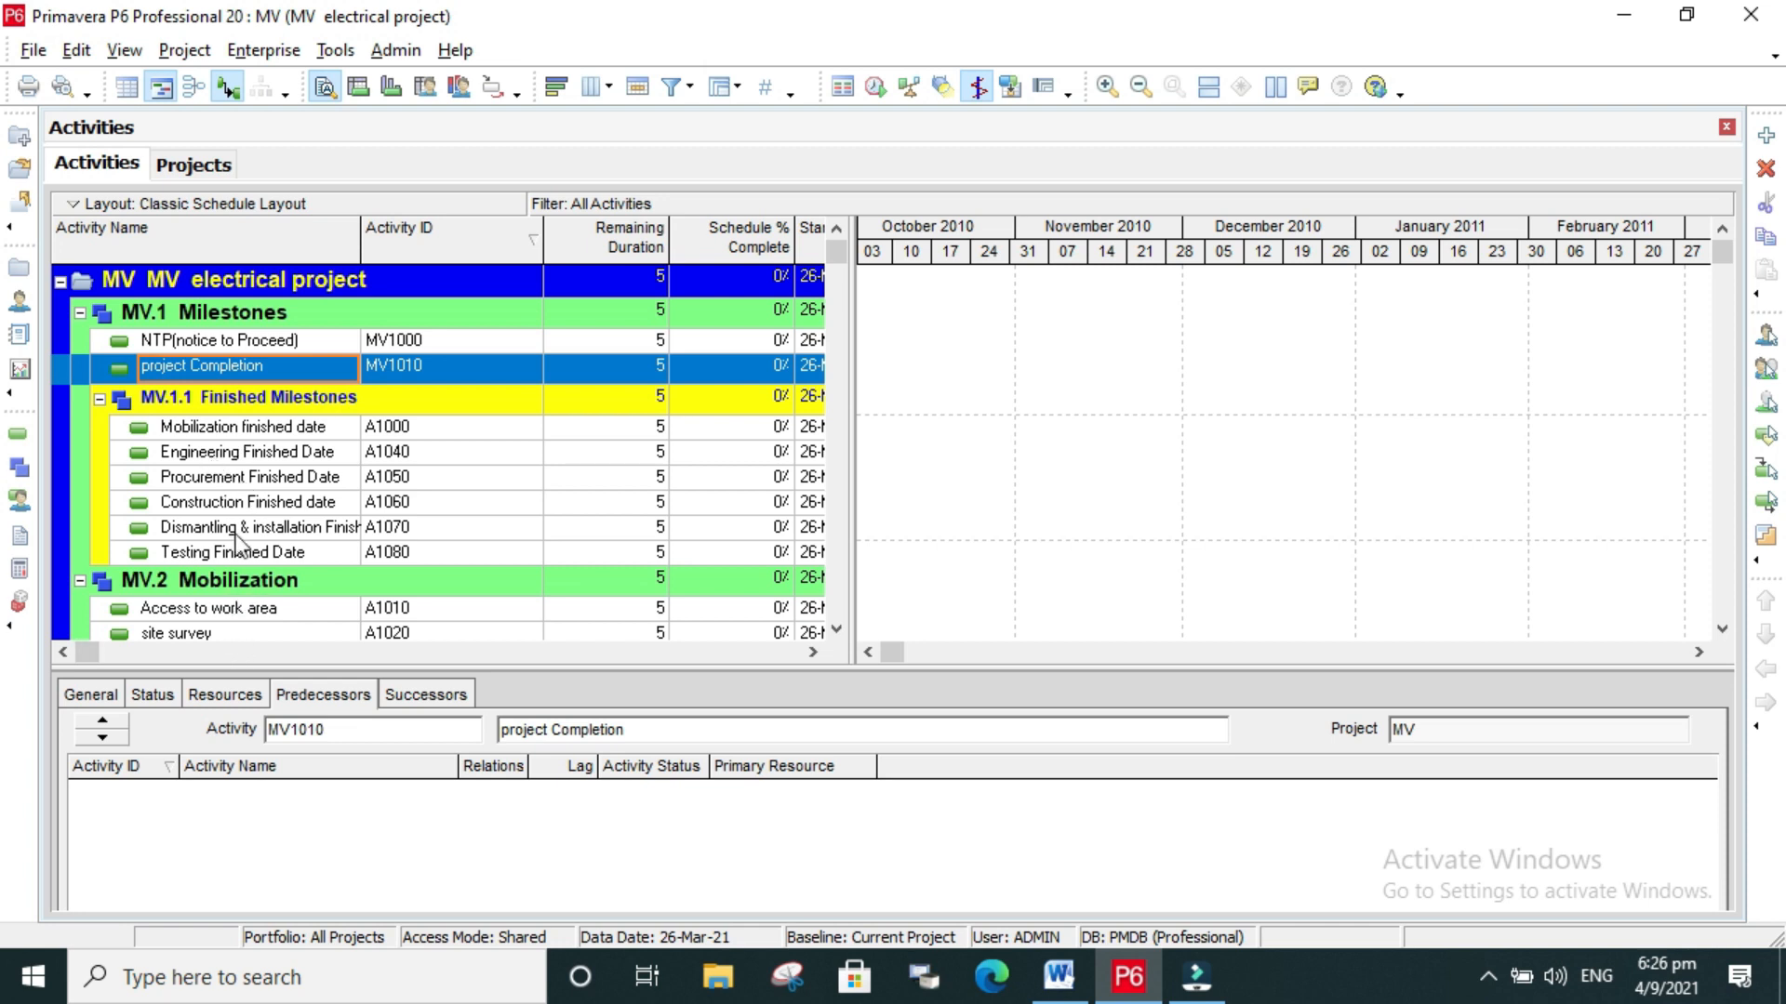
scroll(244, 558, "down", 2)
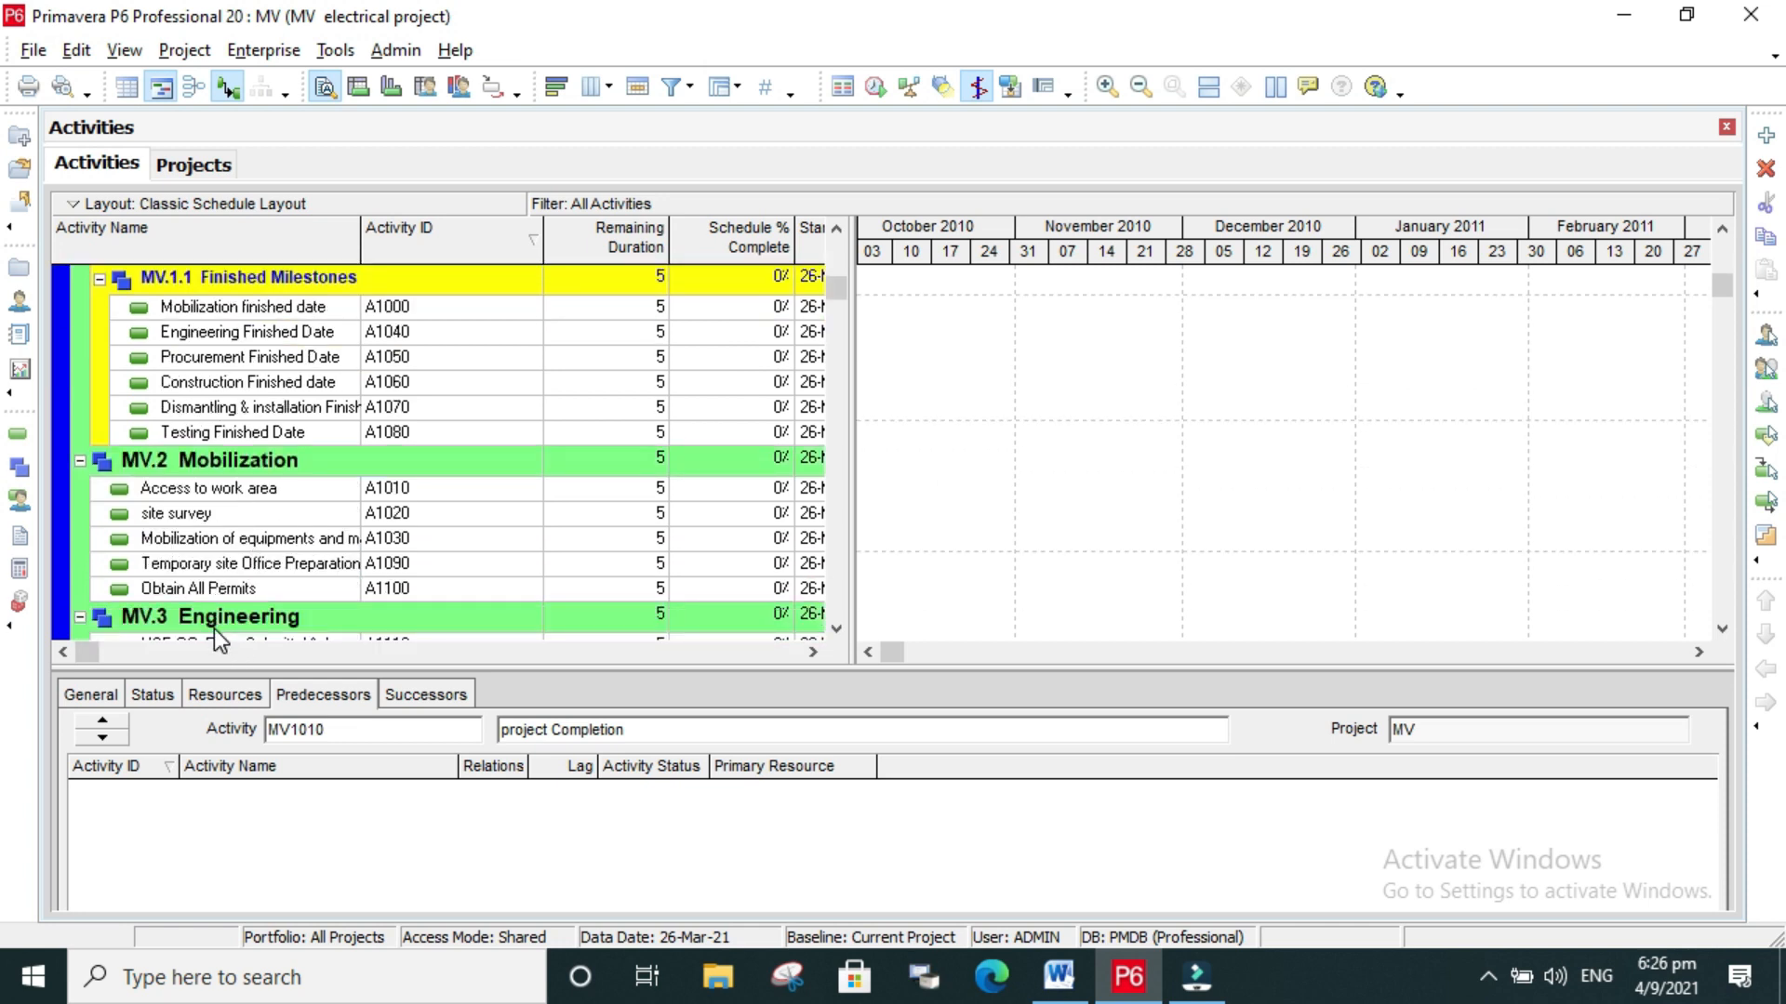
scroll(314, 465, "up", 2)
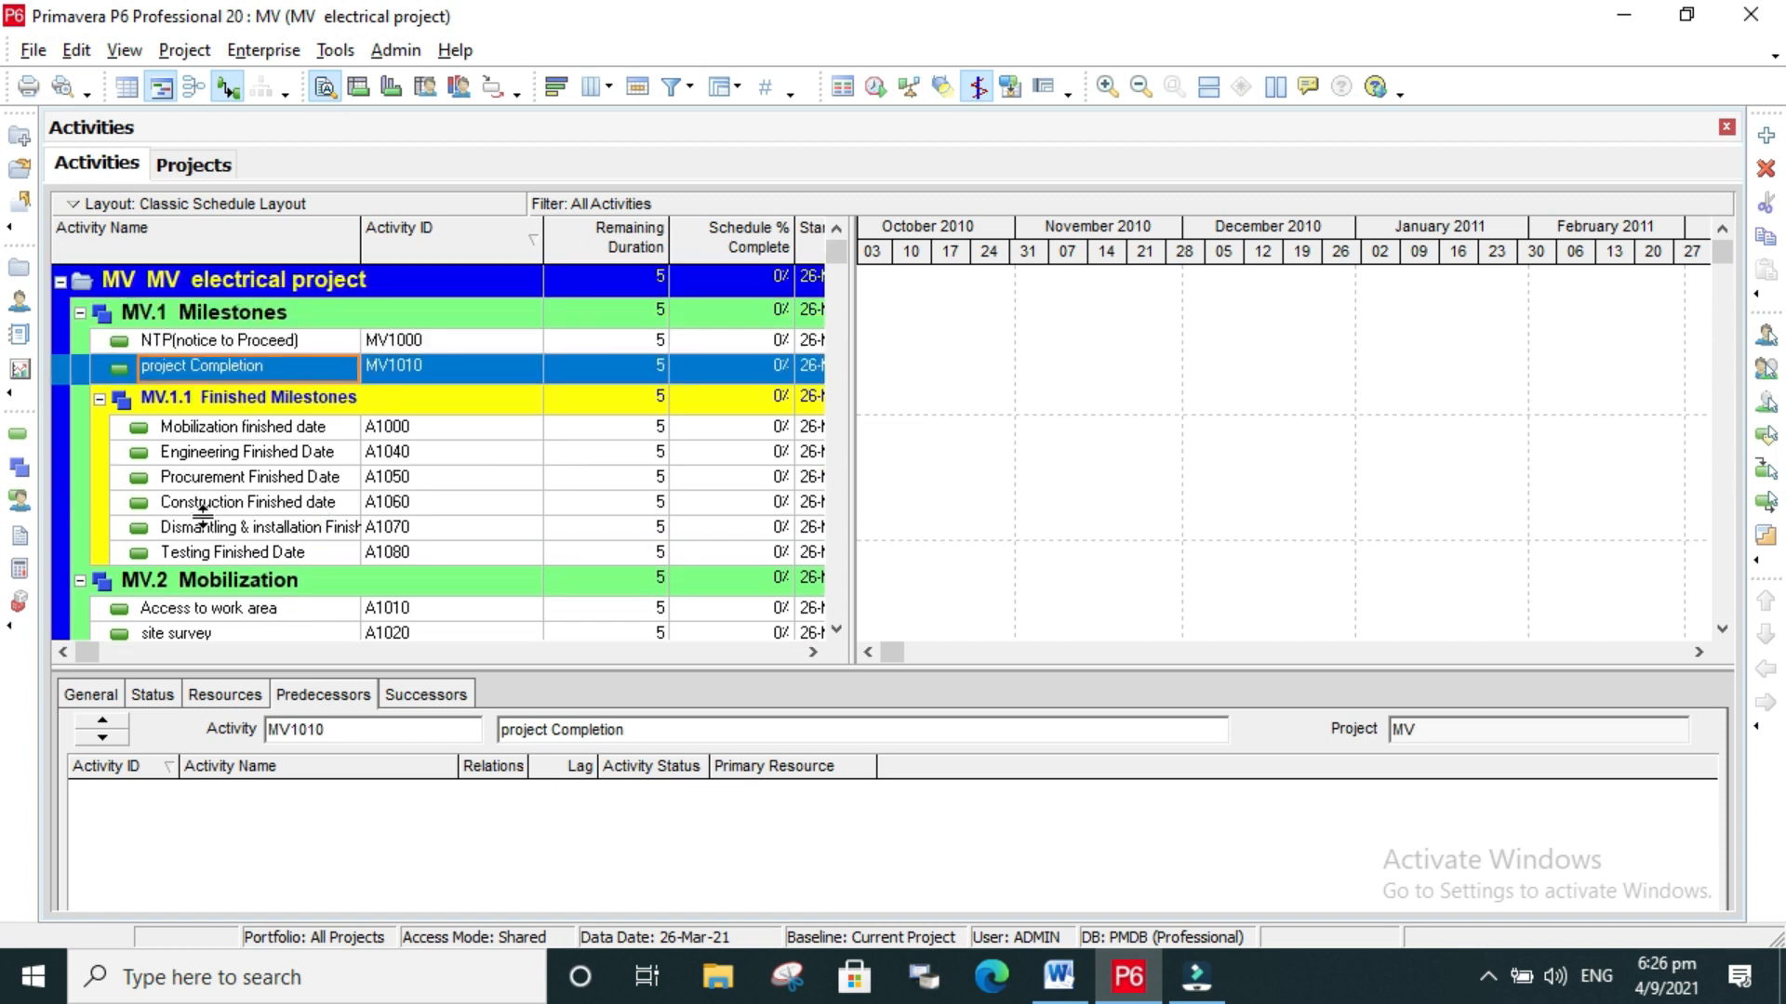
scroll(328, 513, "down", 6)
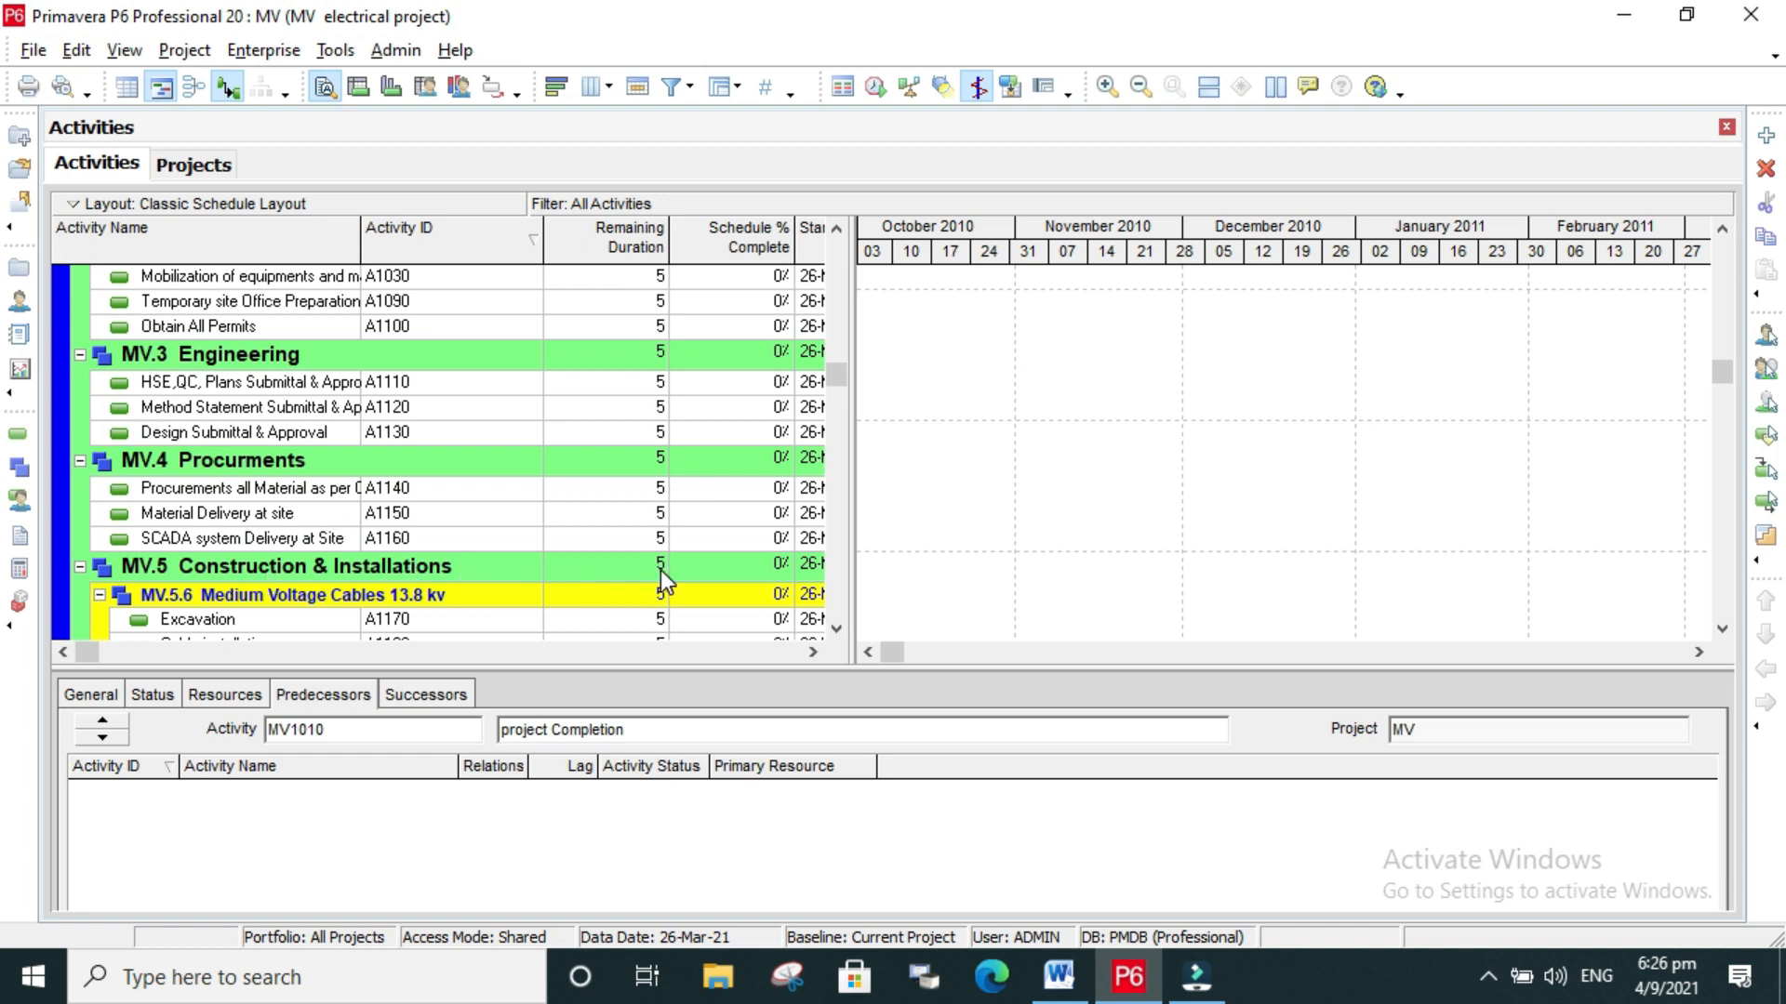
scroll(729, 565, "up", 5)
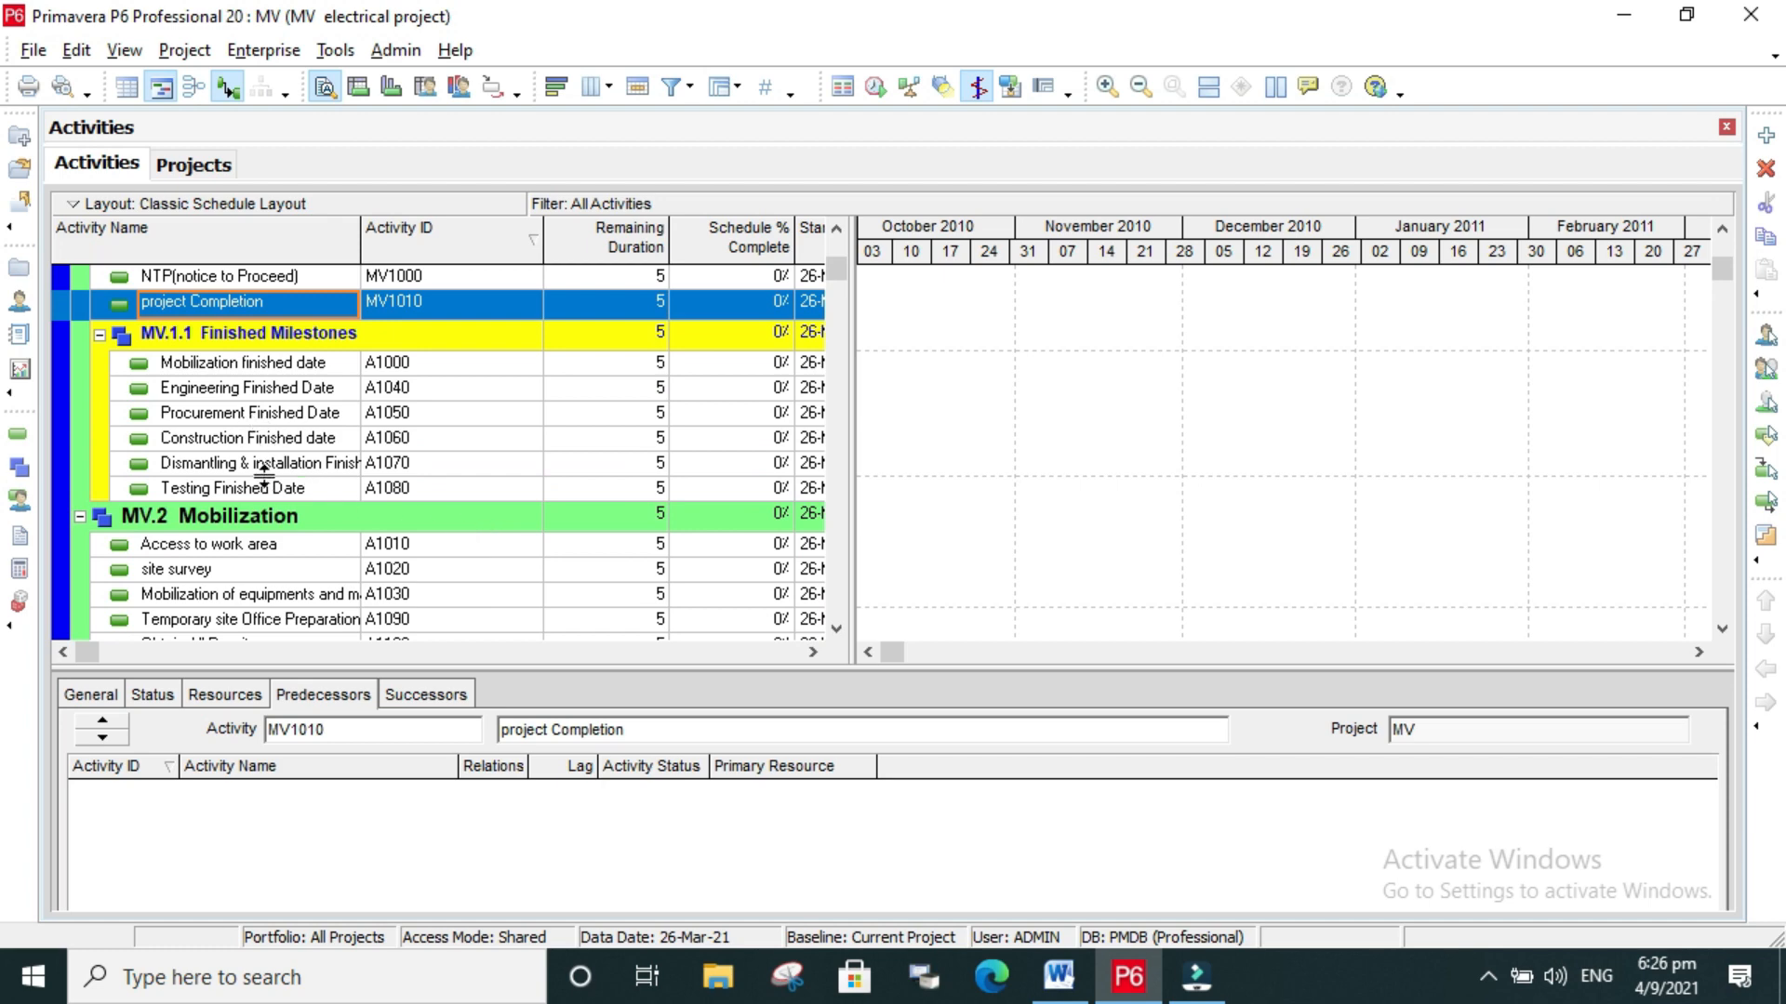
scroll(264, 474, "down", 7)
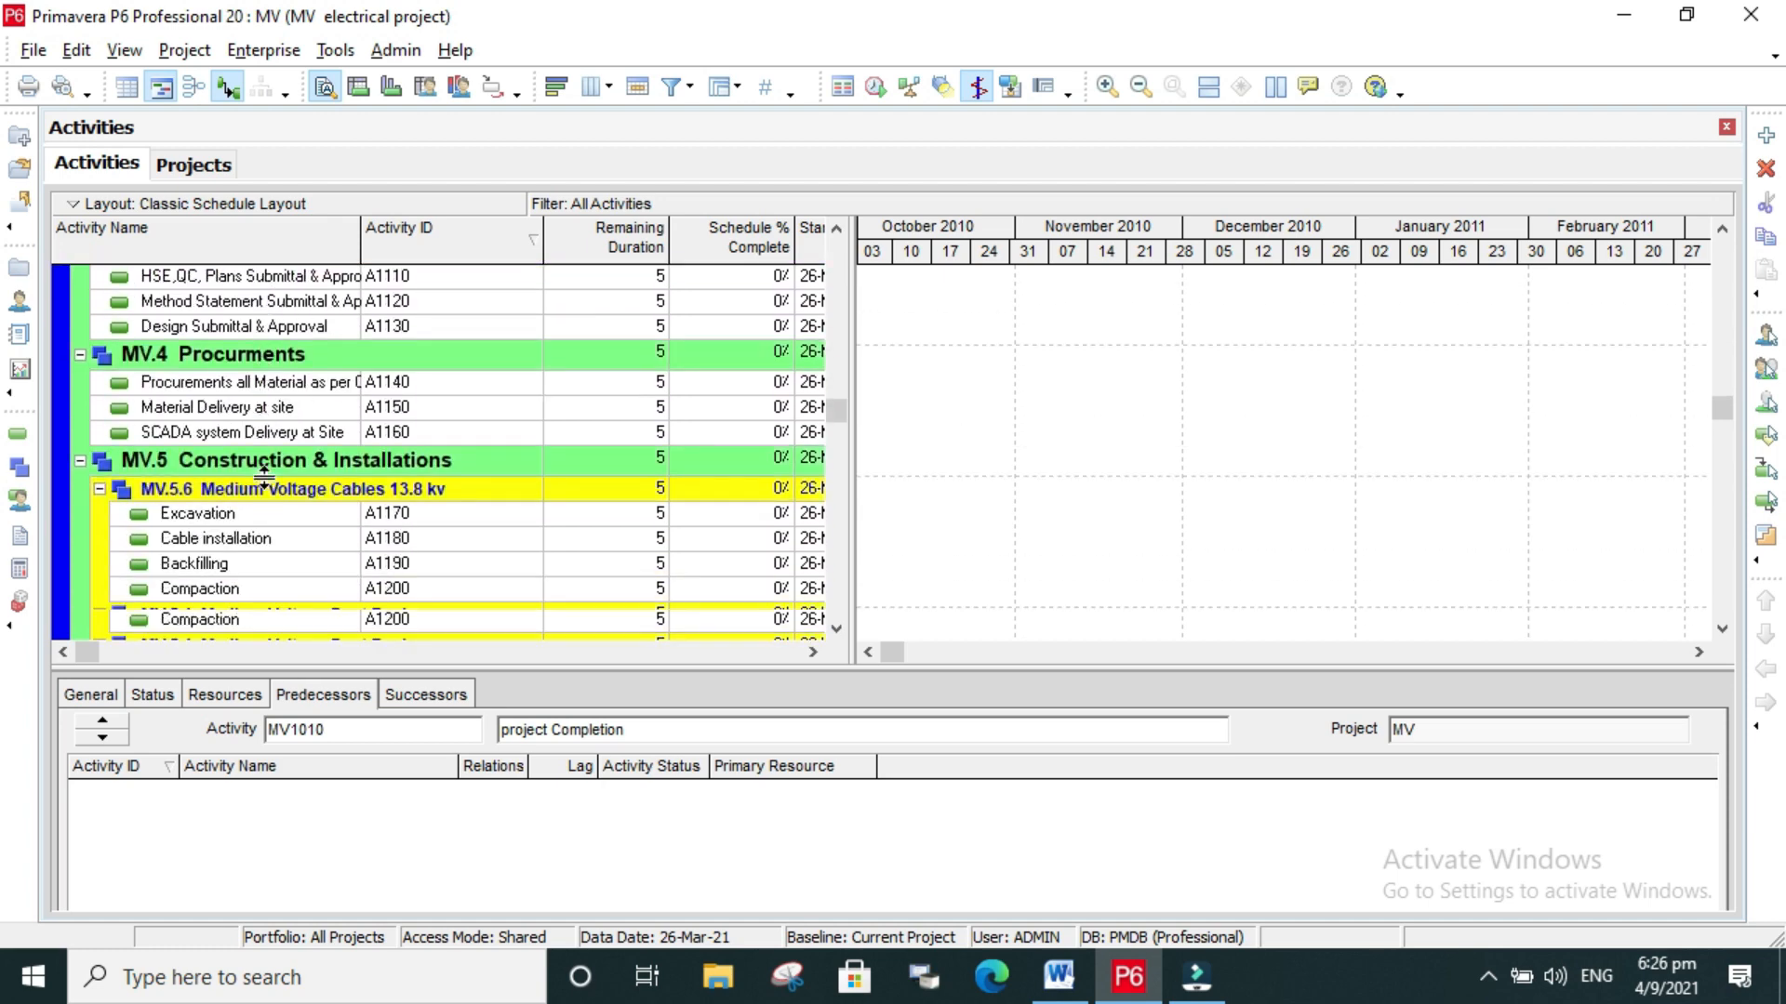
scroll(263, 481, "down", 2)
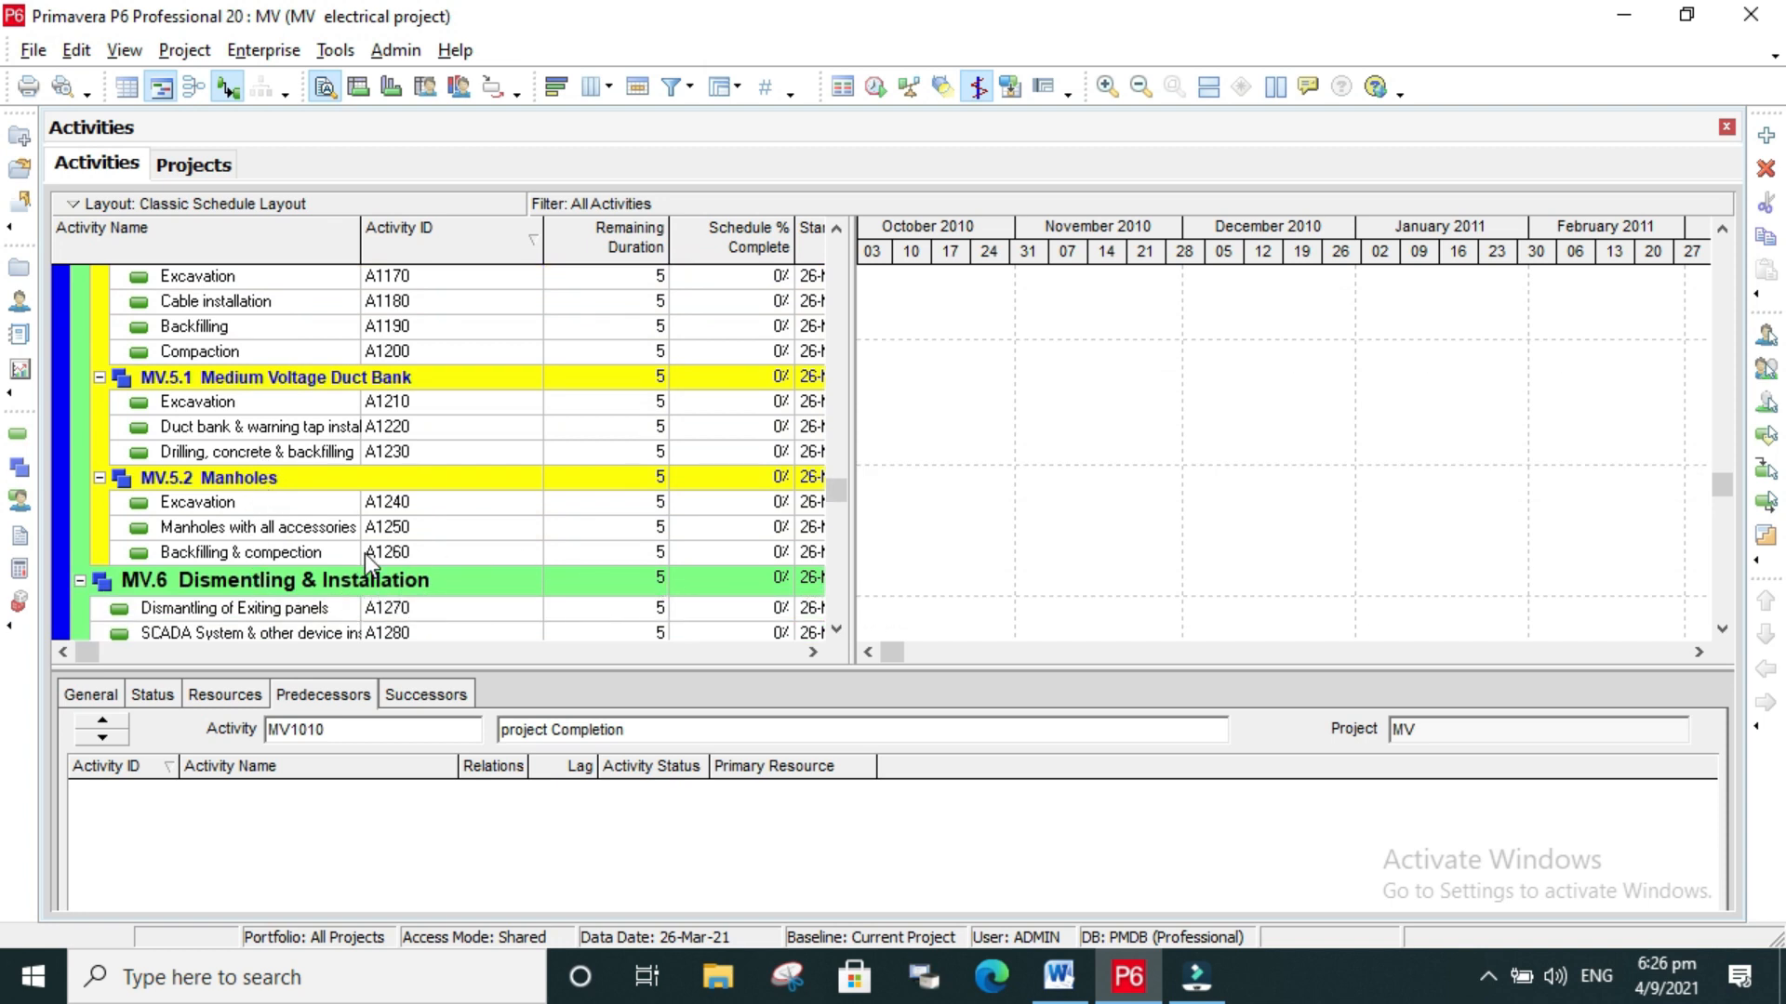
scroll(390, 521, "up", 5)
scroll(416, 482, "up", 5)
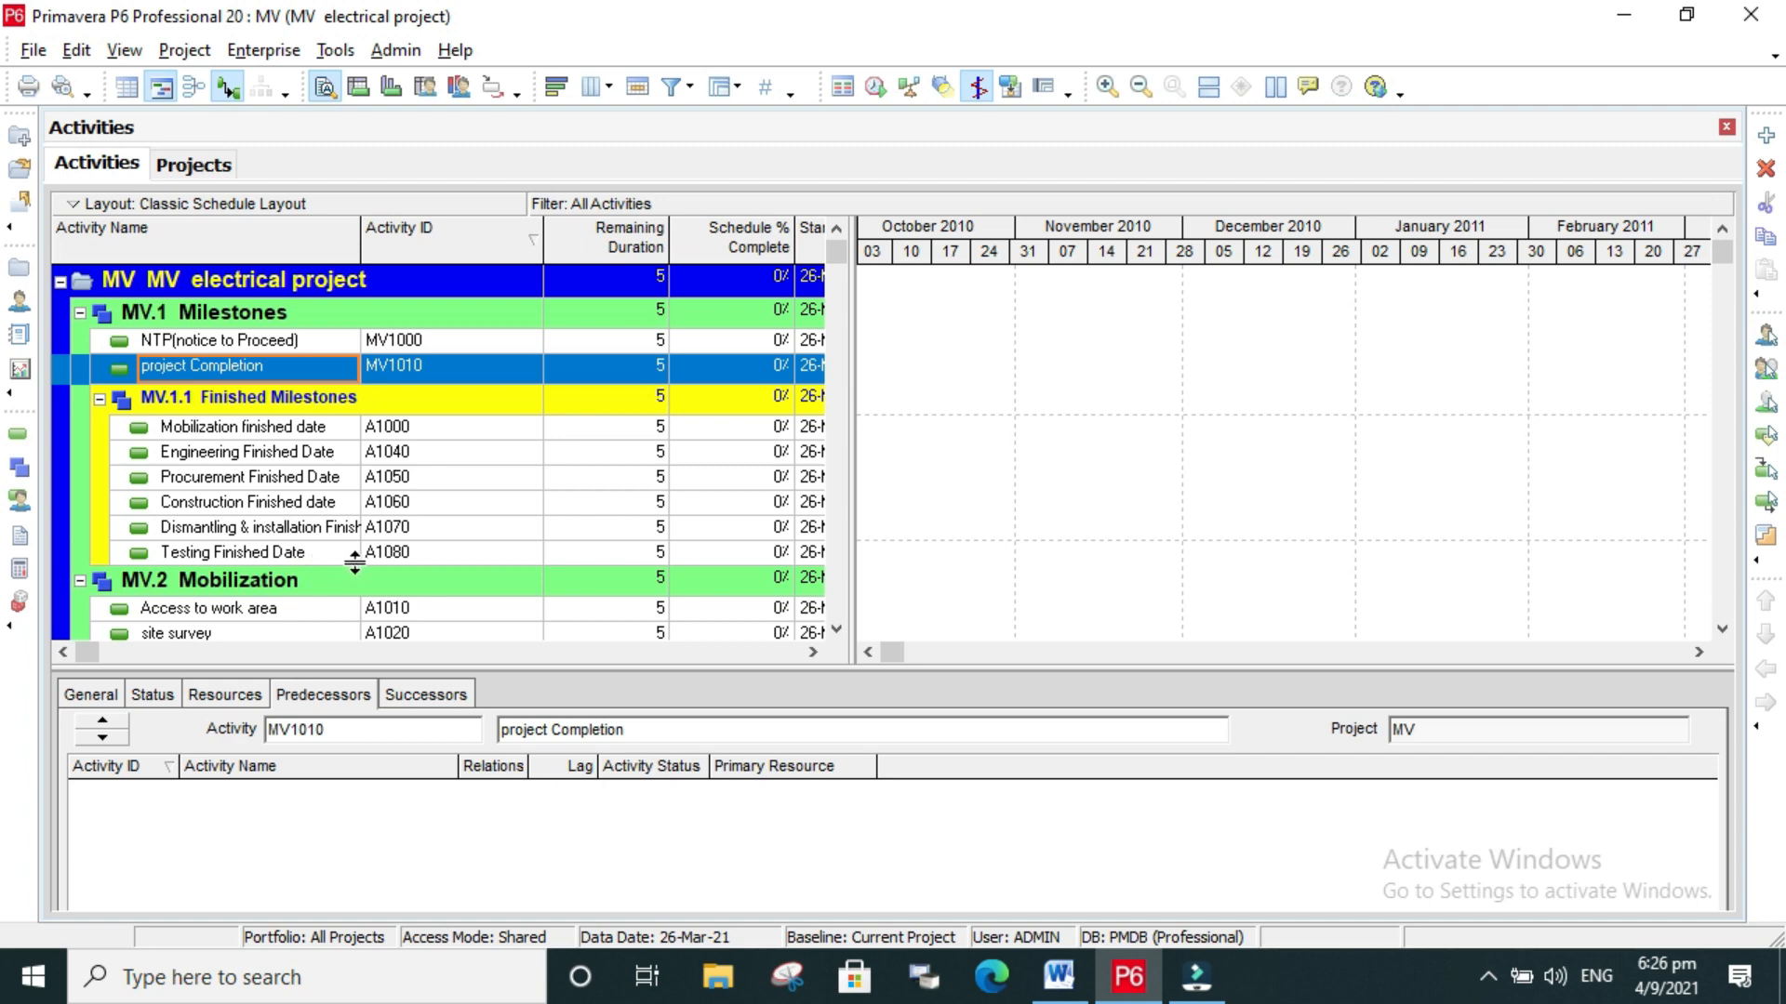
scroll(353, 500, "down", 9)
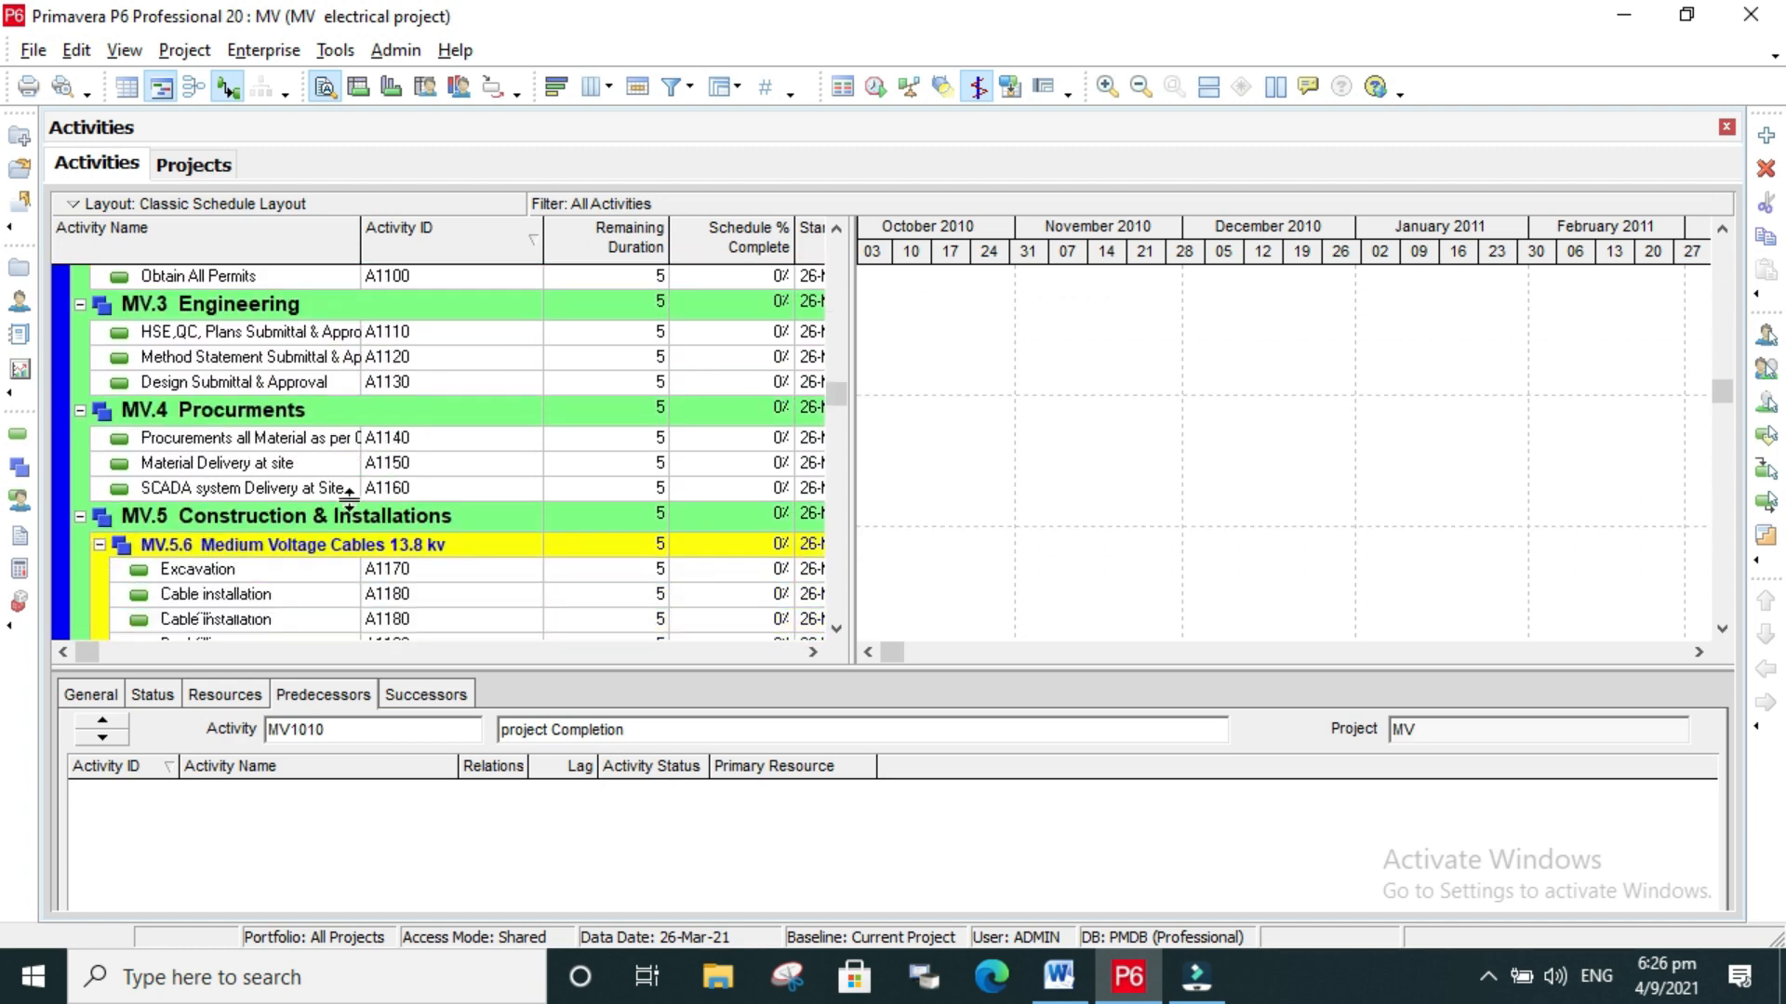
scroll(346, 503, "down", 6)
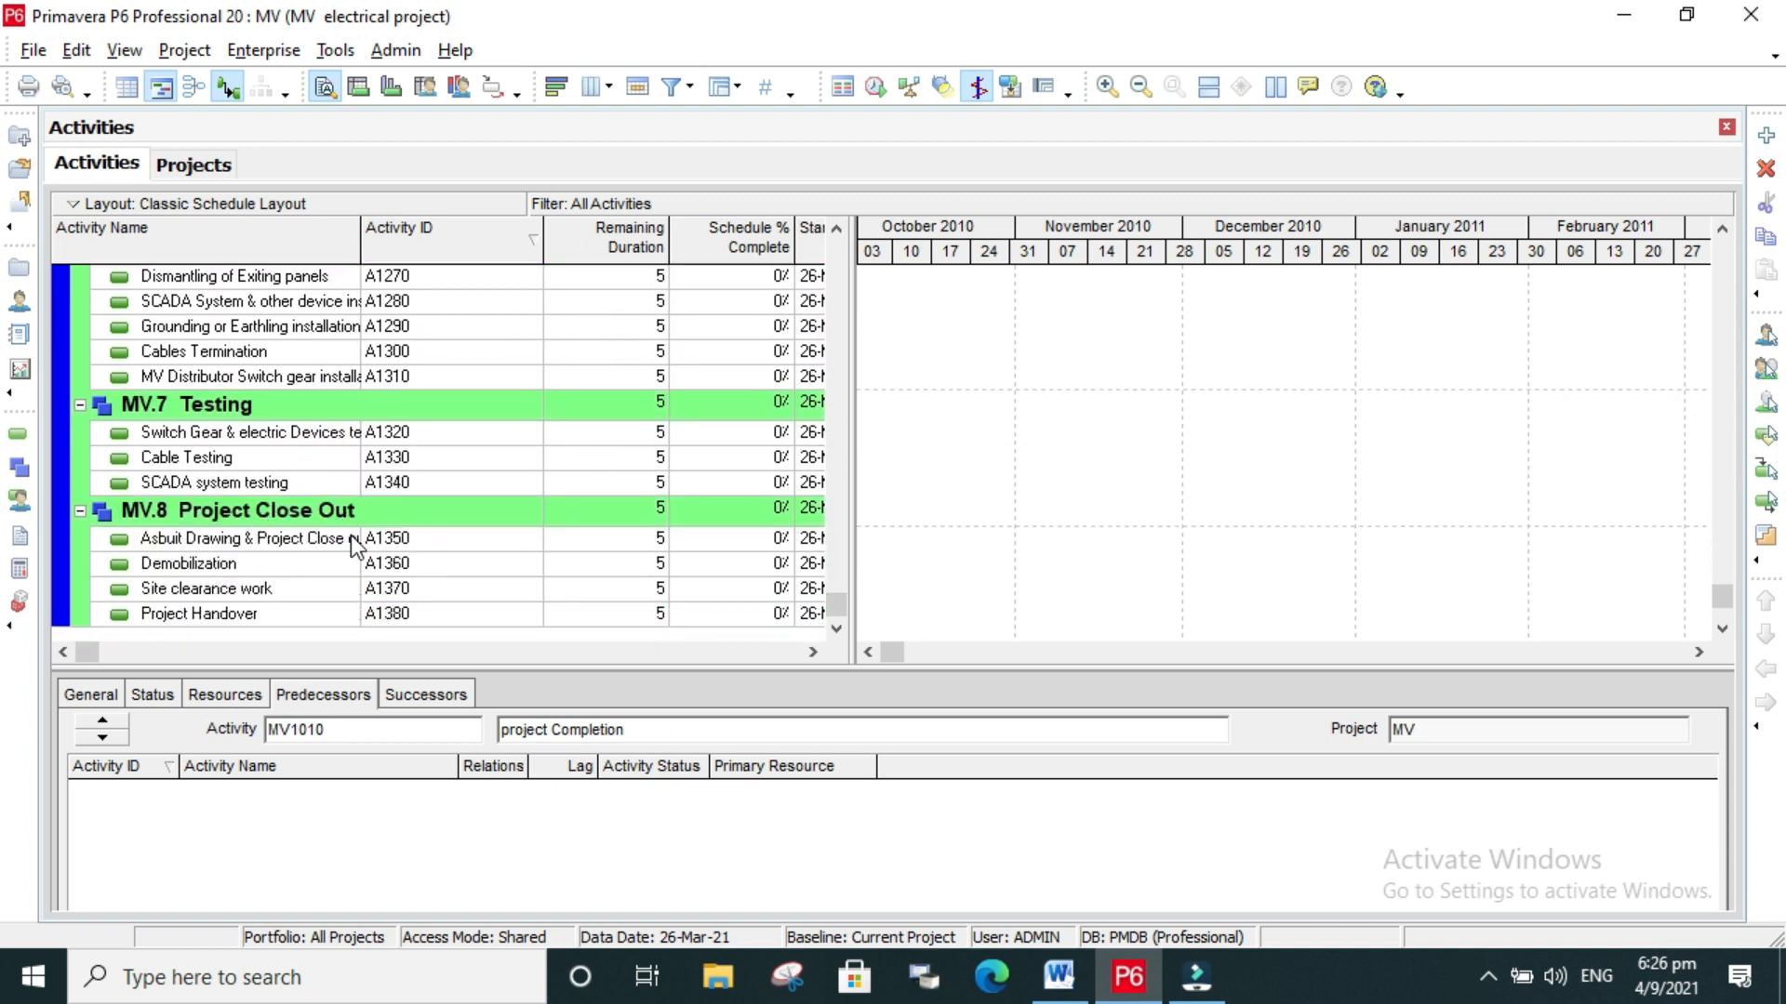
scroll(350, 534, "up", 10)
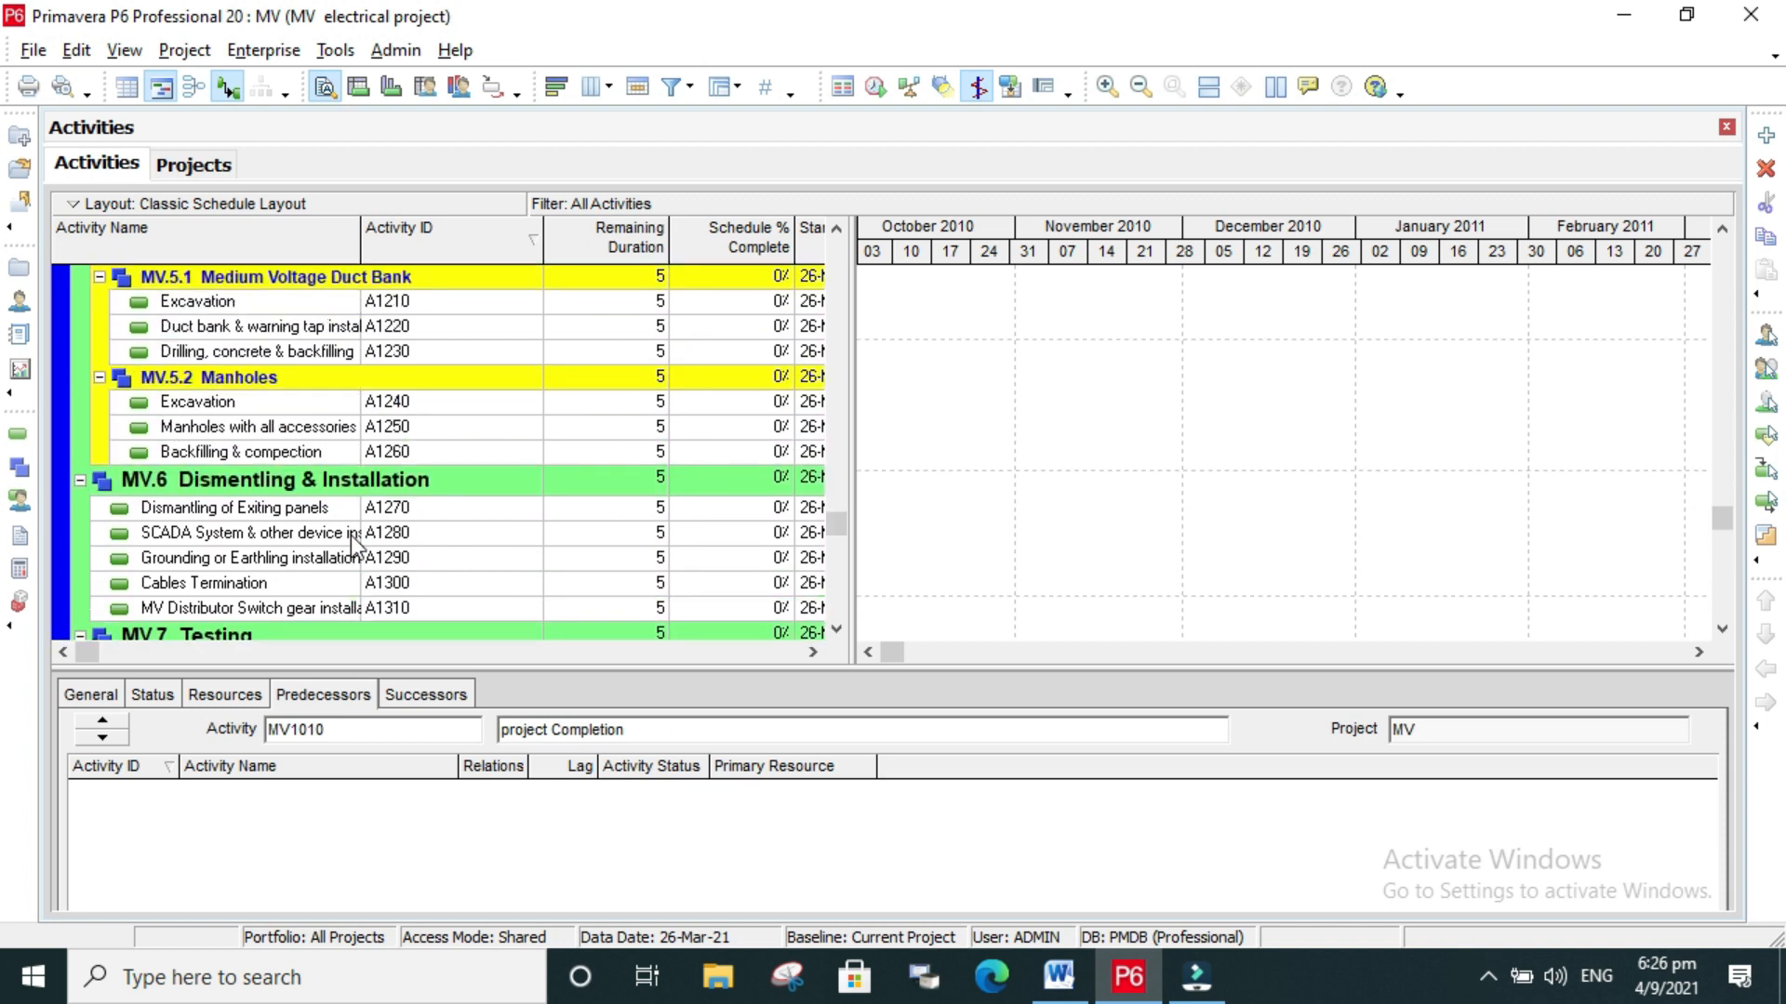
scroll(331, 551, "up", 5)
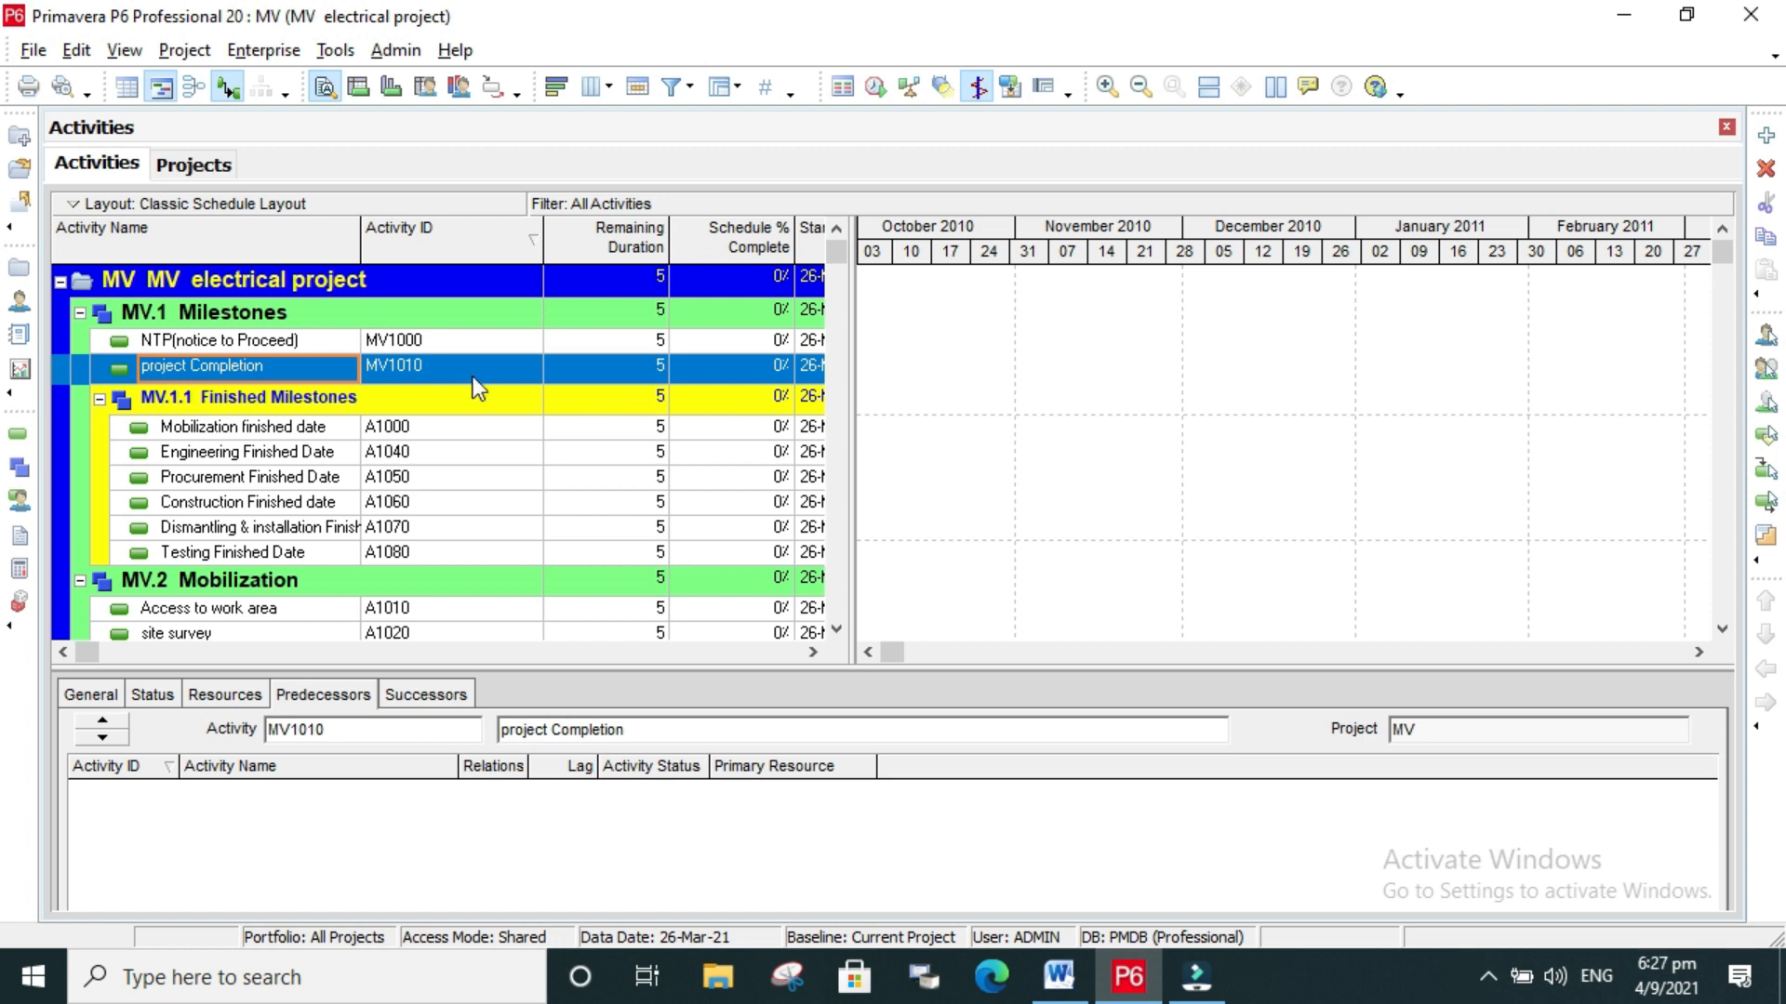
Step: Examine the activities under MV.1.1 Finished Milestones, MV.2 Mobilization, MV.3 Engineering and MV.4 Procurments one section at a time
scroll(398, 376, "down", 2)
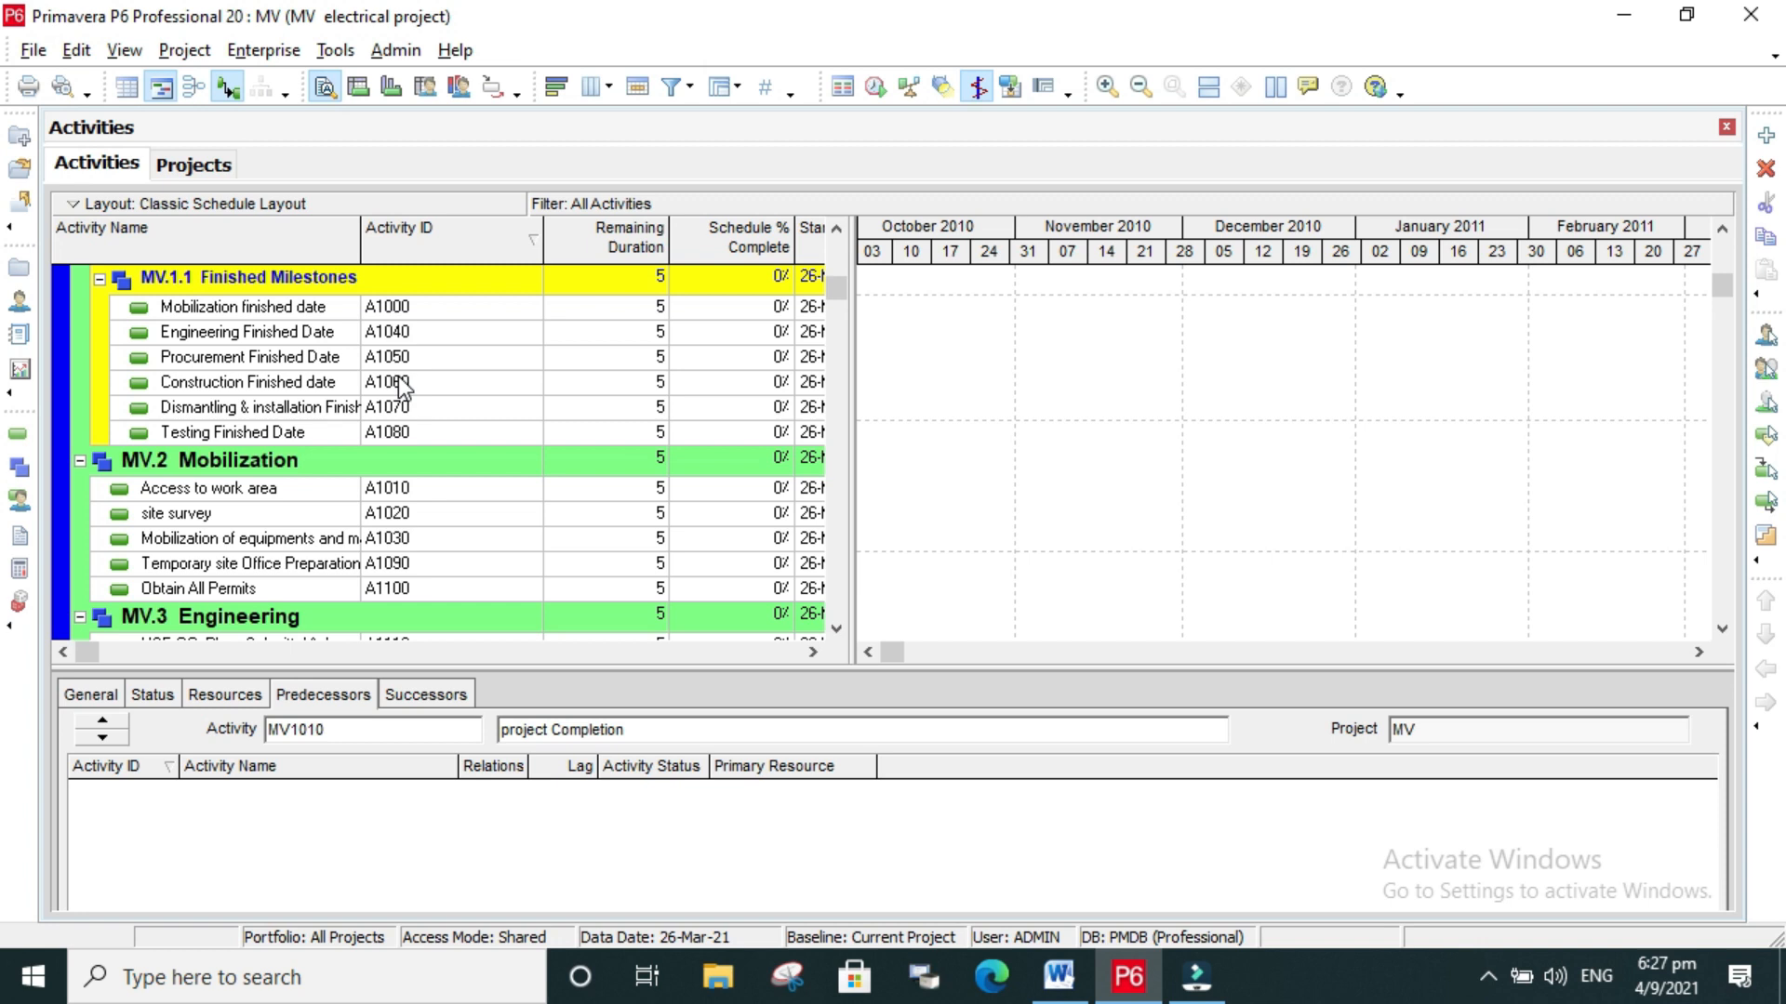
scroll(342, 450, "down", 2)
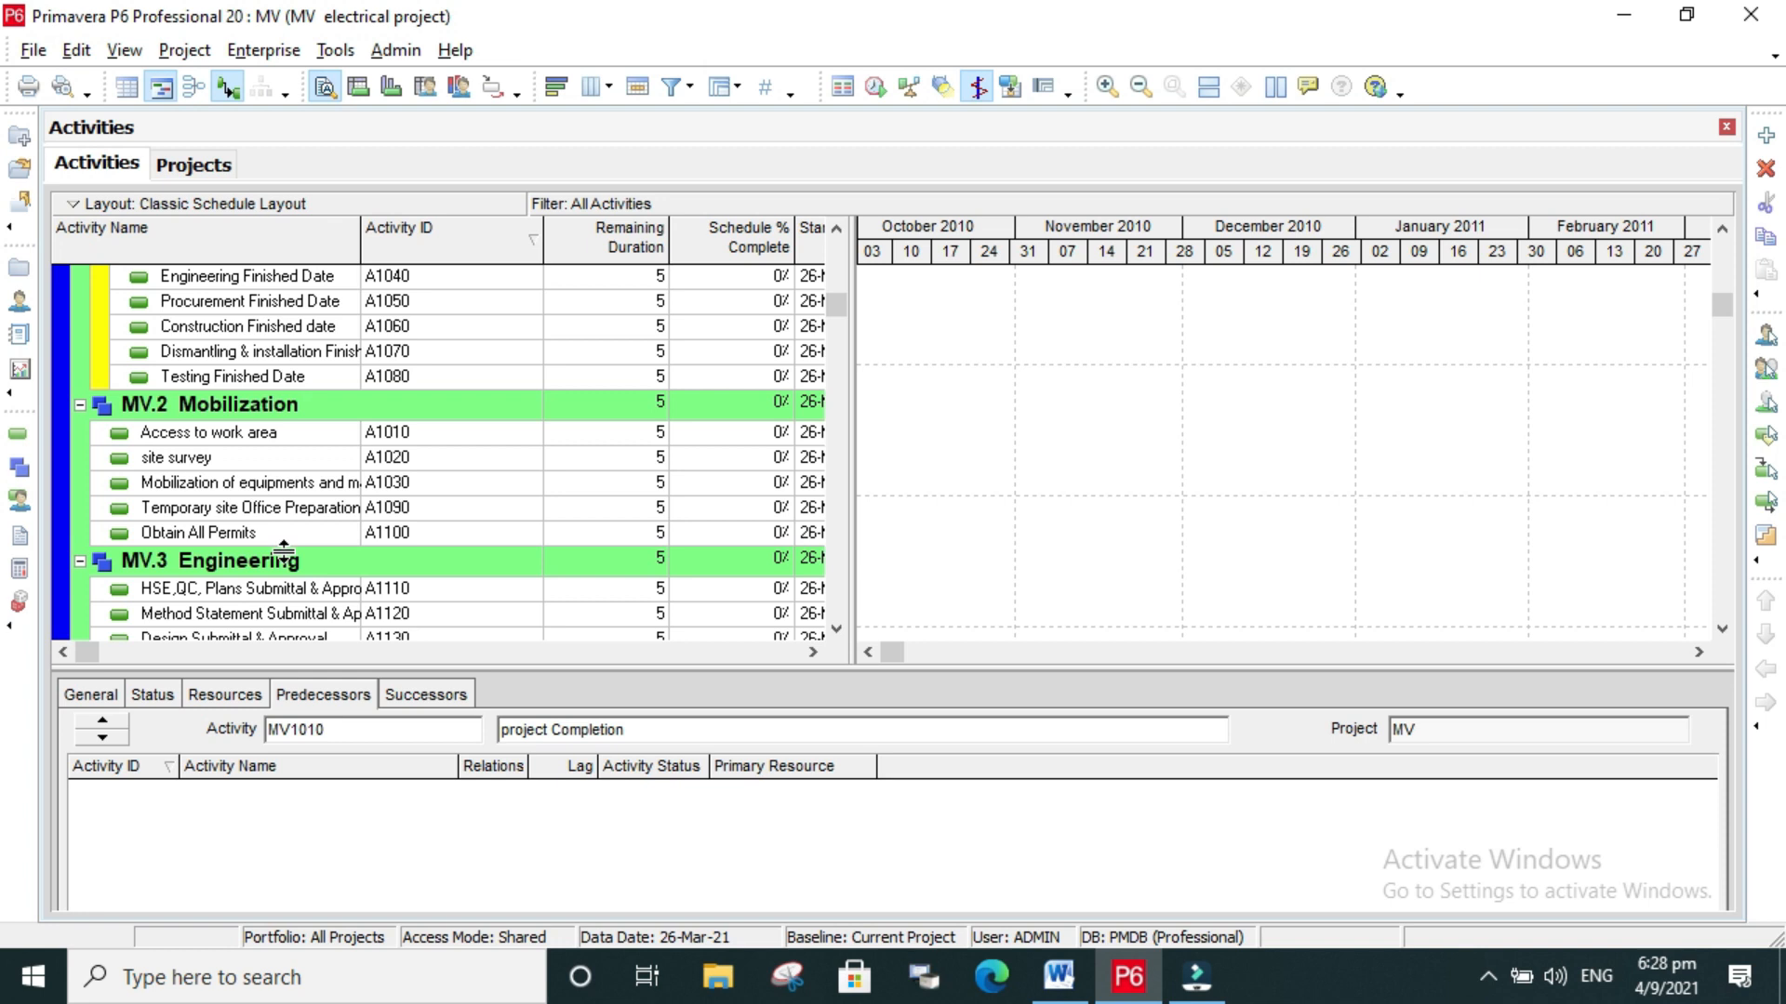
scroll(309, 560, "down", 1)
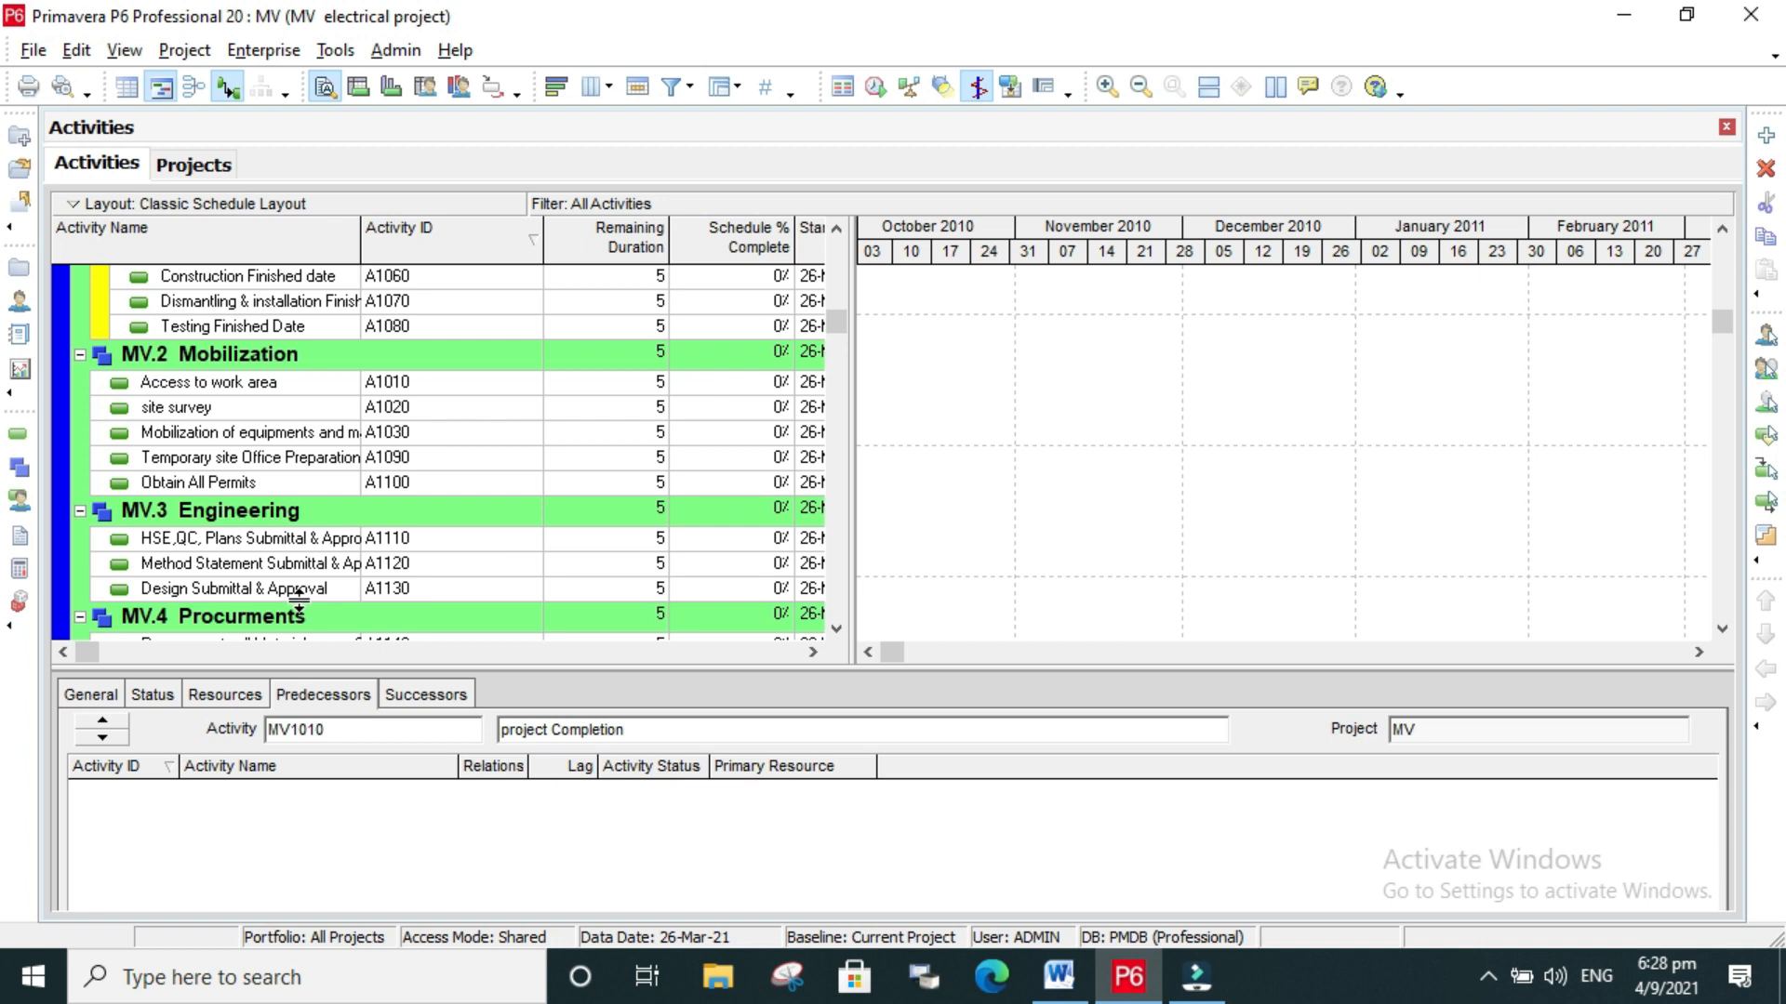
scroll(297, 598, "down", 1)
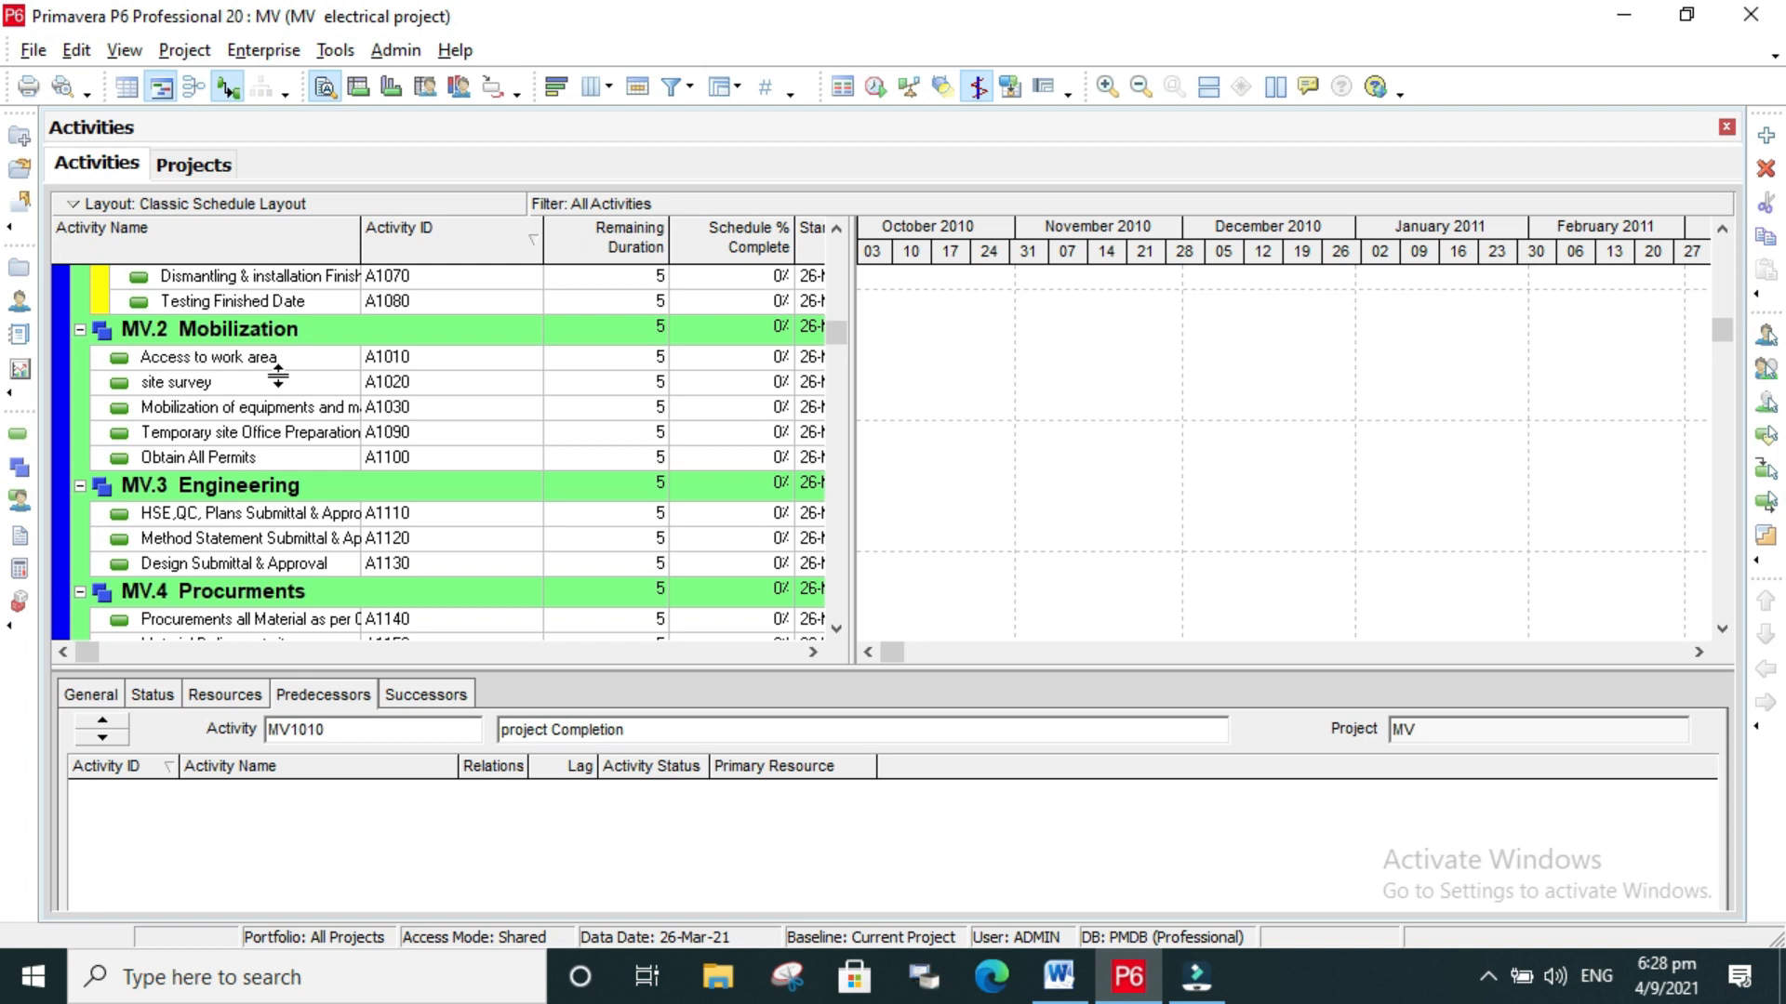
scroll(322, 534, "down", 2)
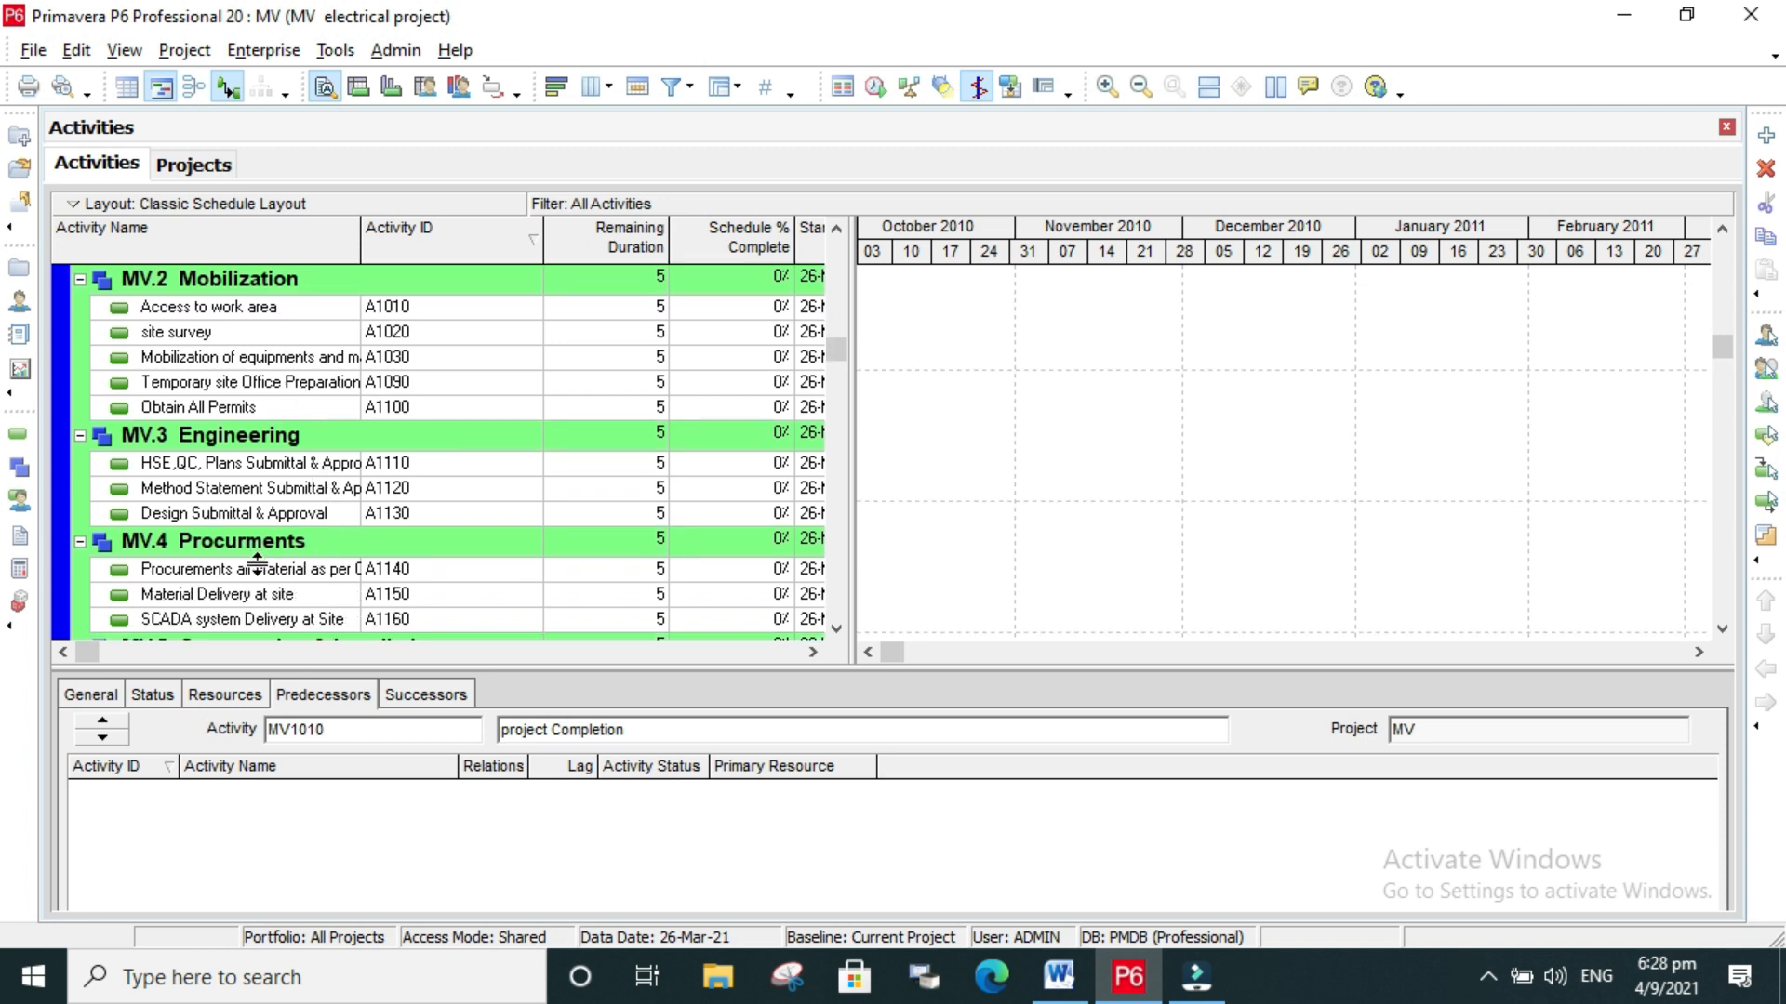
scroll(256, 568, "down", 2)
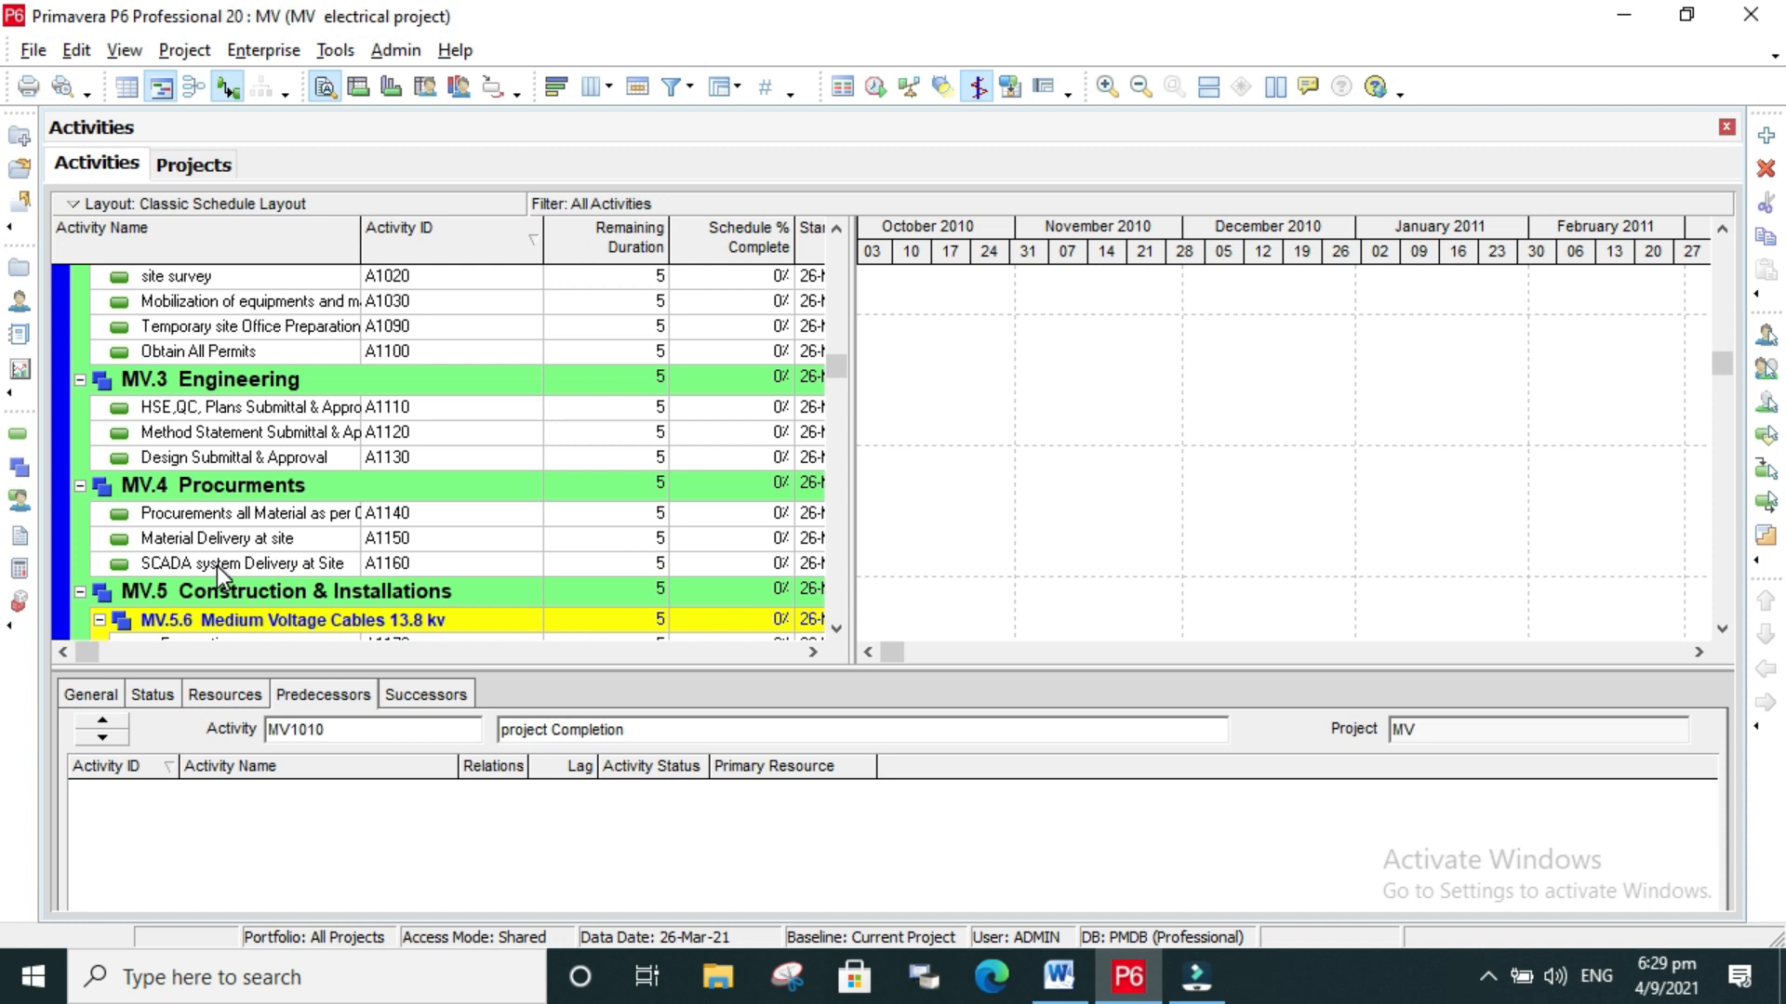
Step: Examine the activities under MV.5 Construction & Installations, including cables, duct bank and manholes, and those under MV.6 Dismentling & Installation
scroll(216, 566, "down", 1)
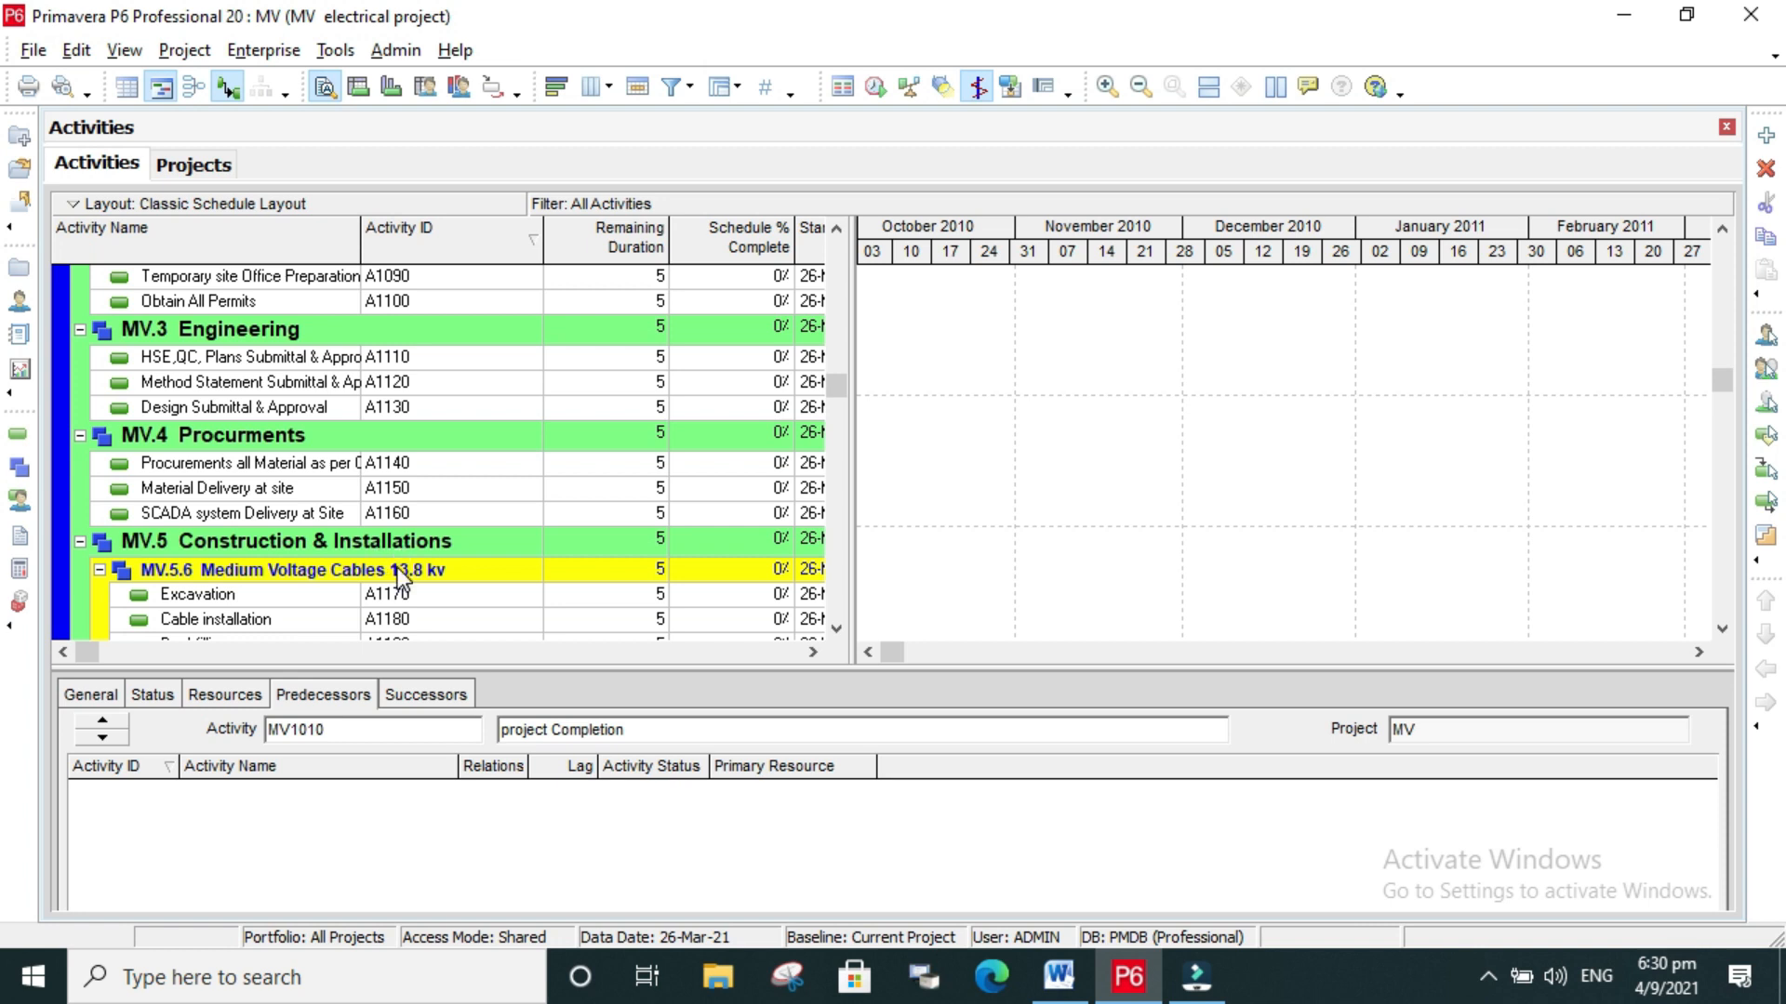
scroll(393, 571, "down", 1)
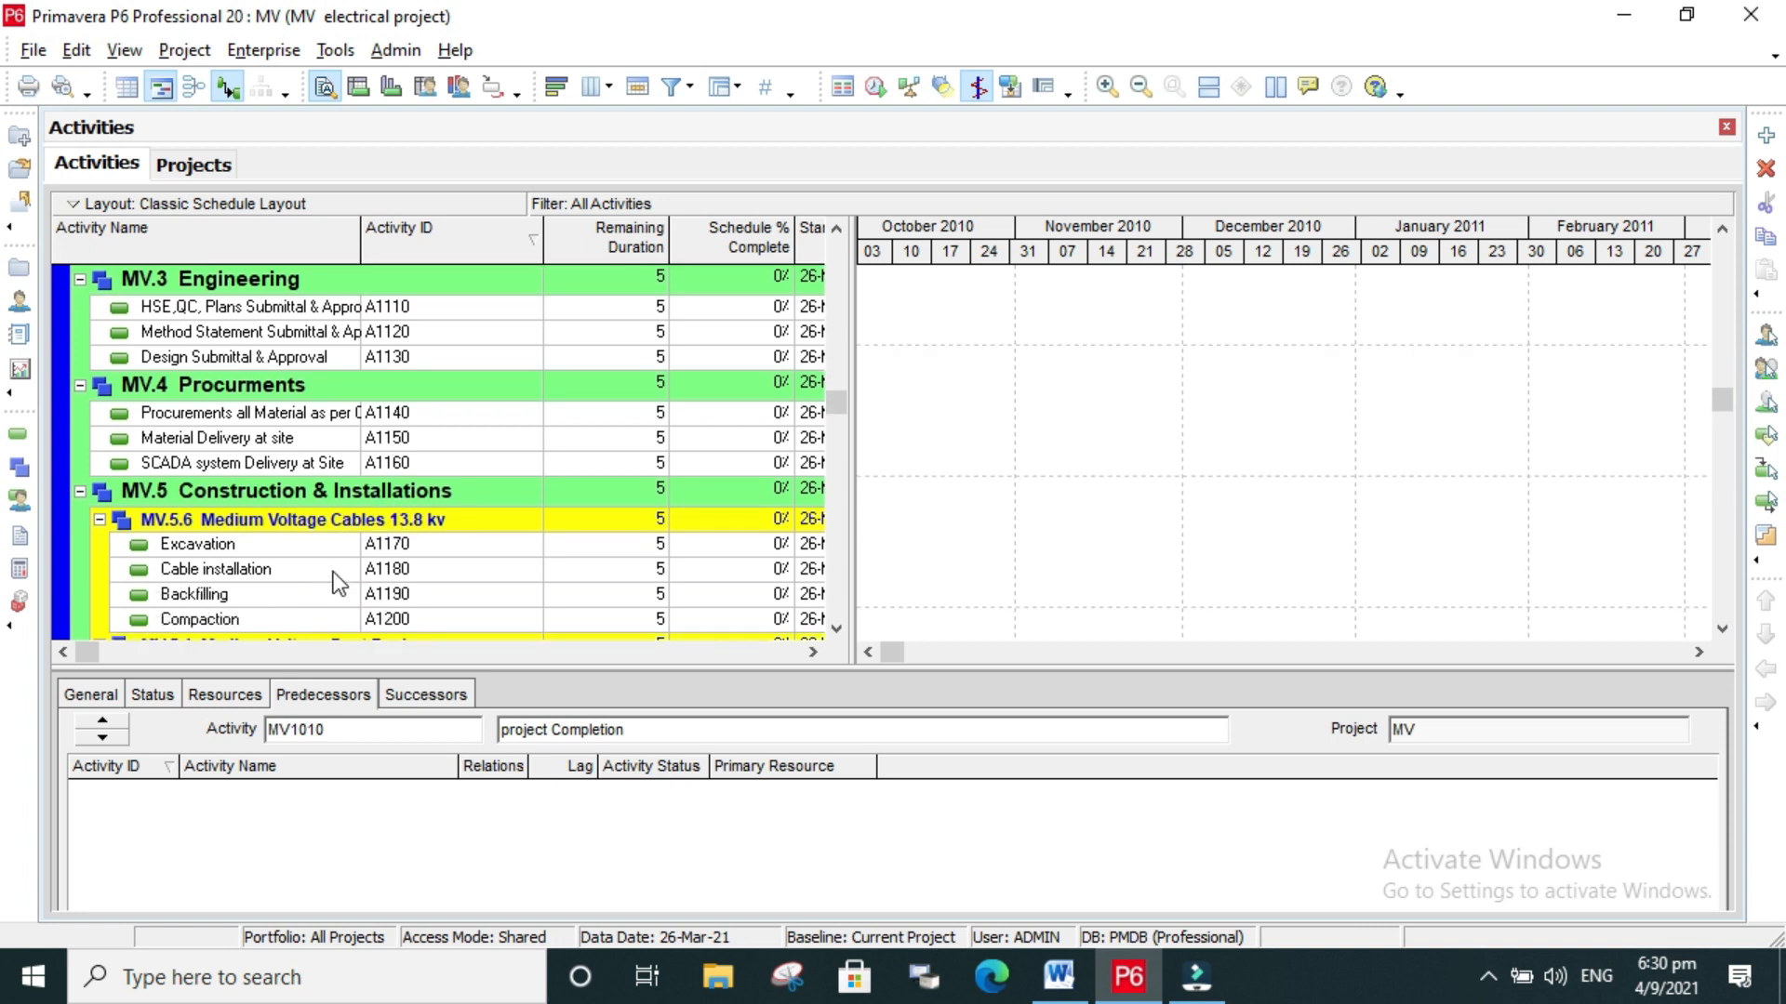
scroll(333, 571, "down", 3)
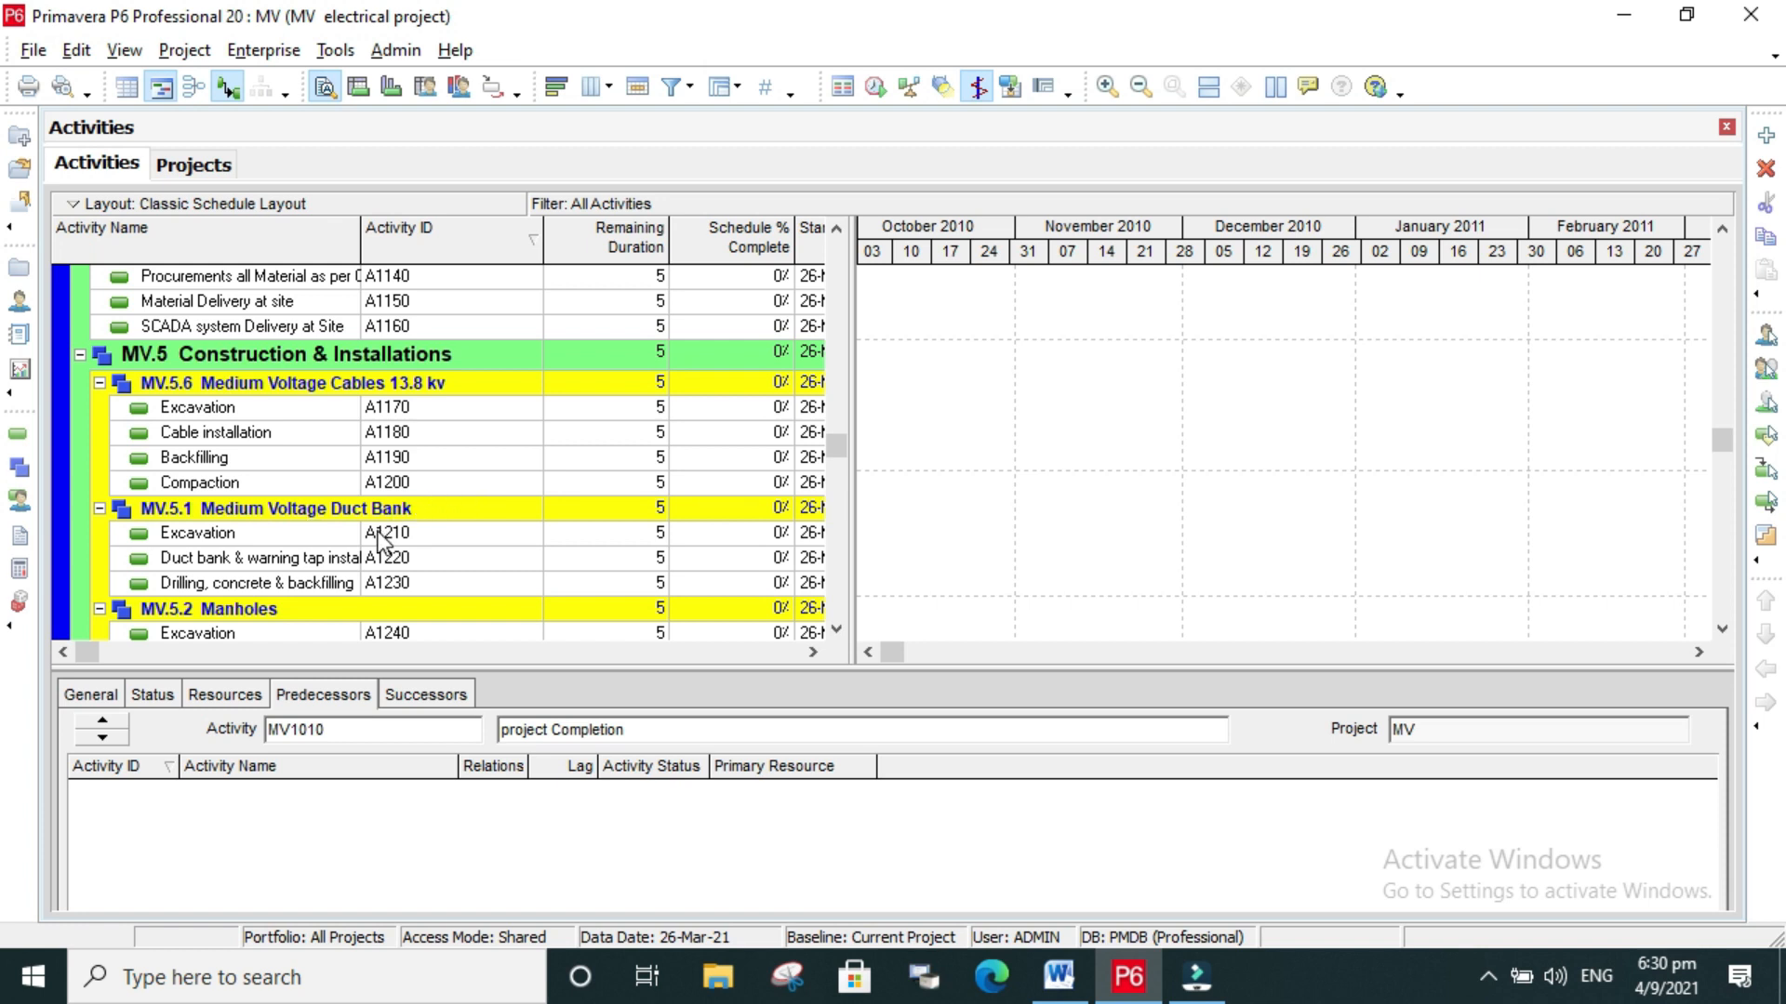
scroll(300, 547, "down", 1)
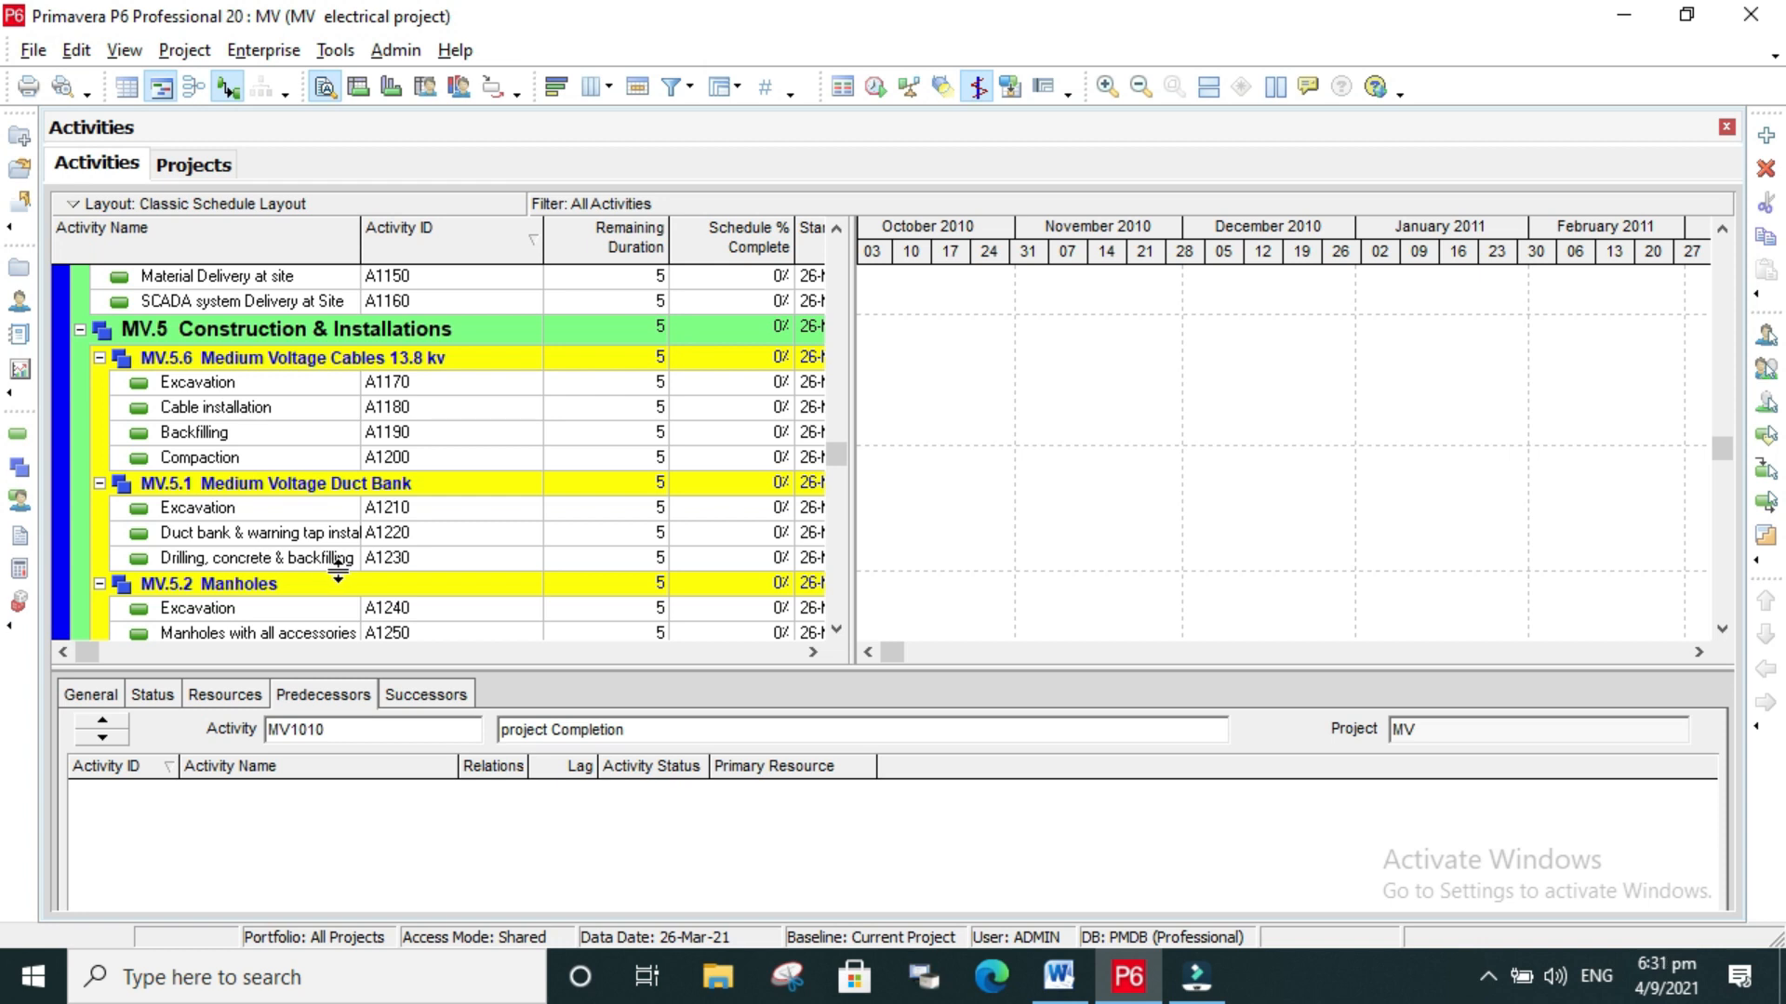
scroll(366, 562, "down", 3)
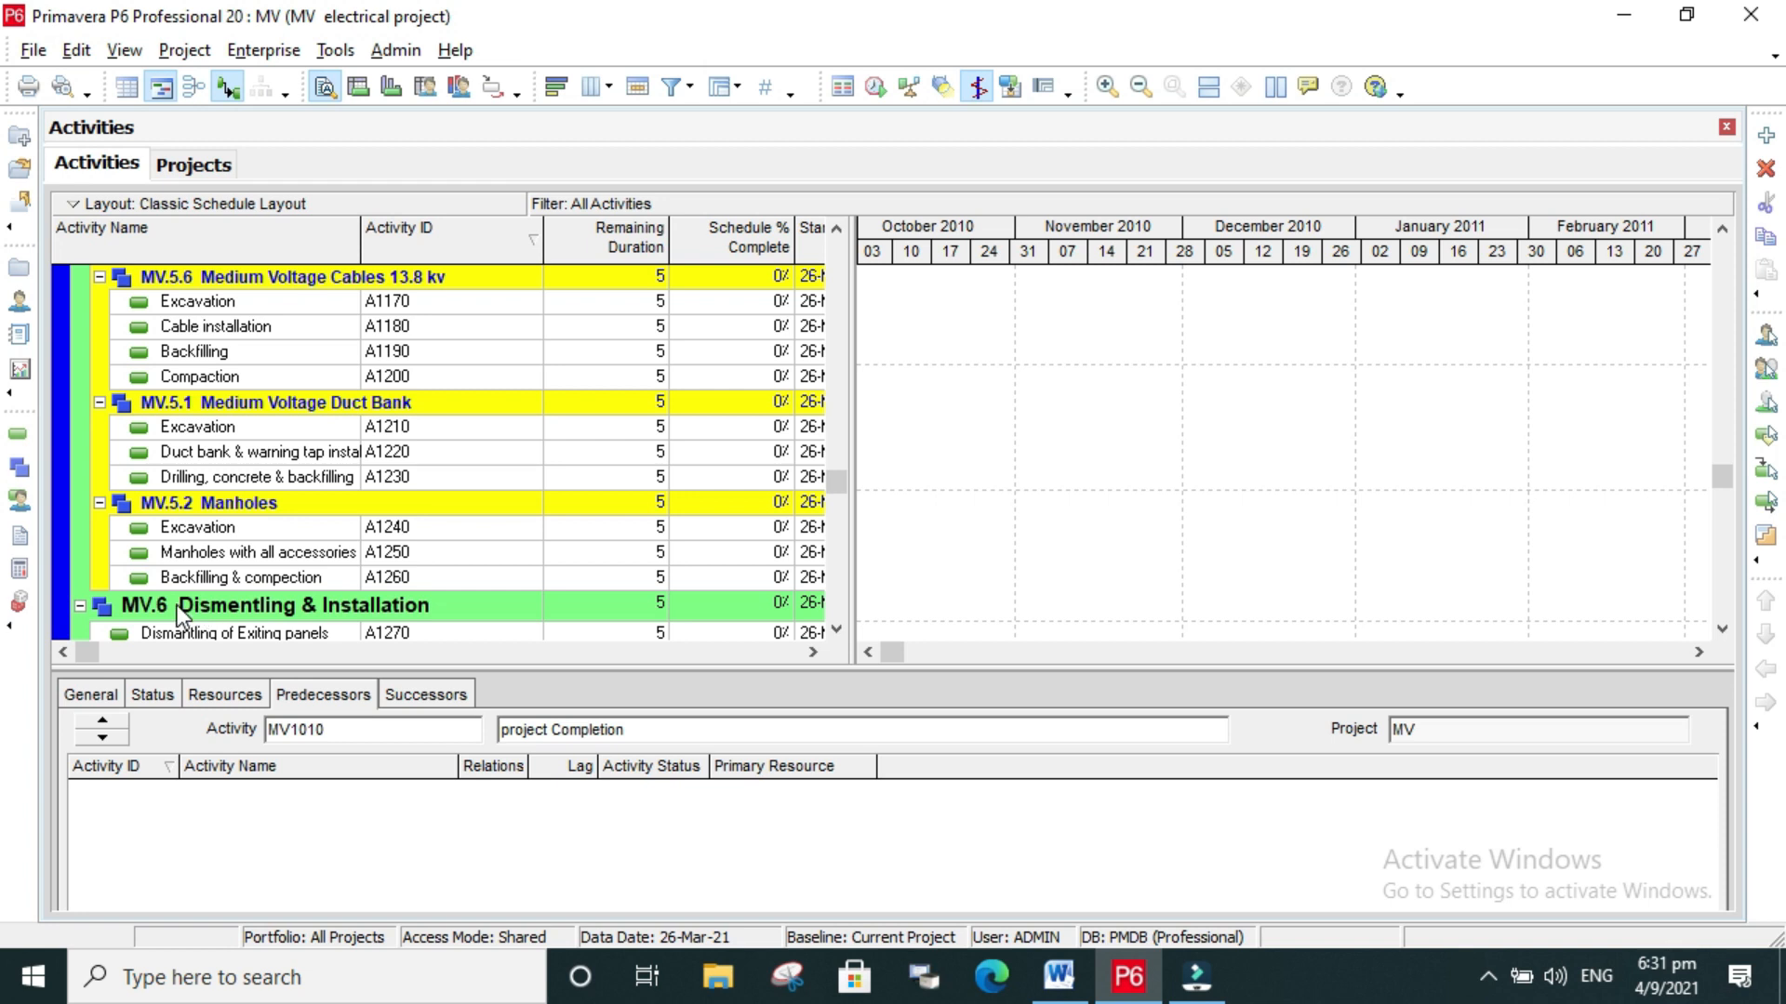
scroll(209, 599, "down", 2)
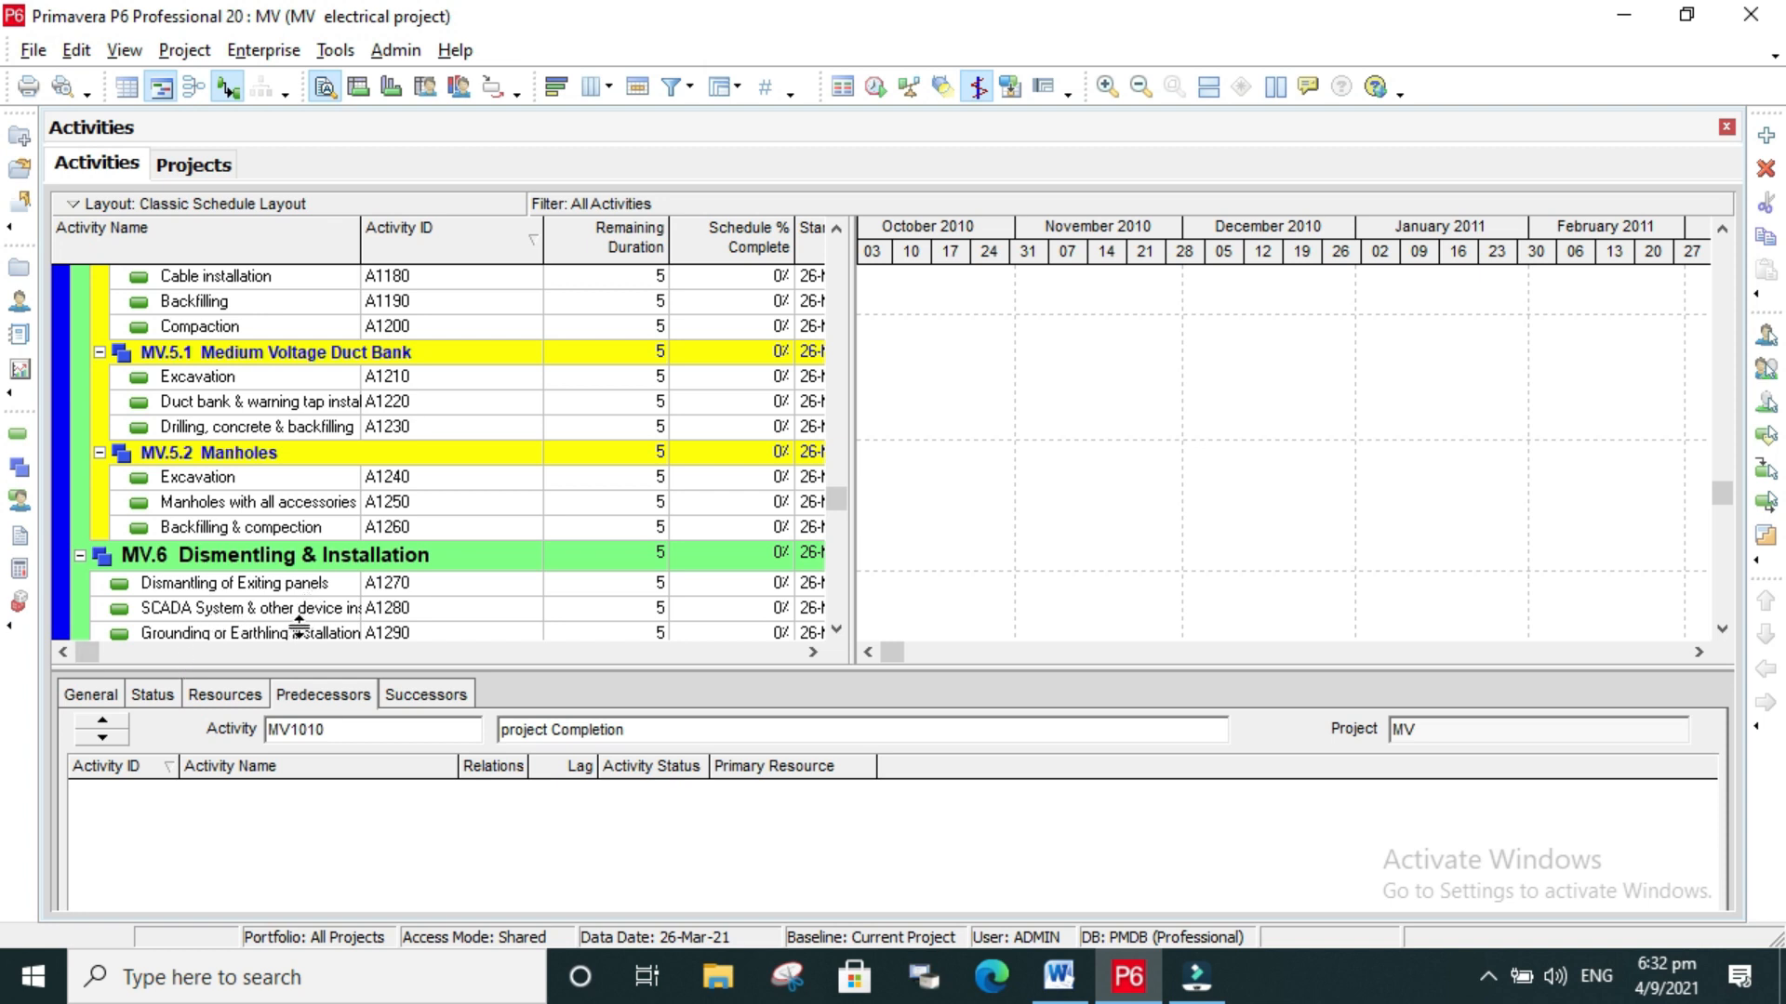
scroll(298, 625, "down", 2)
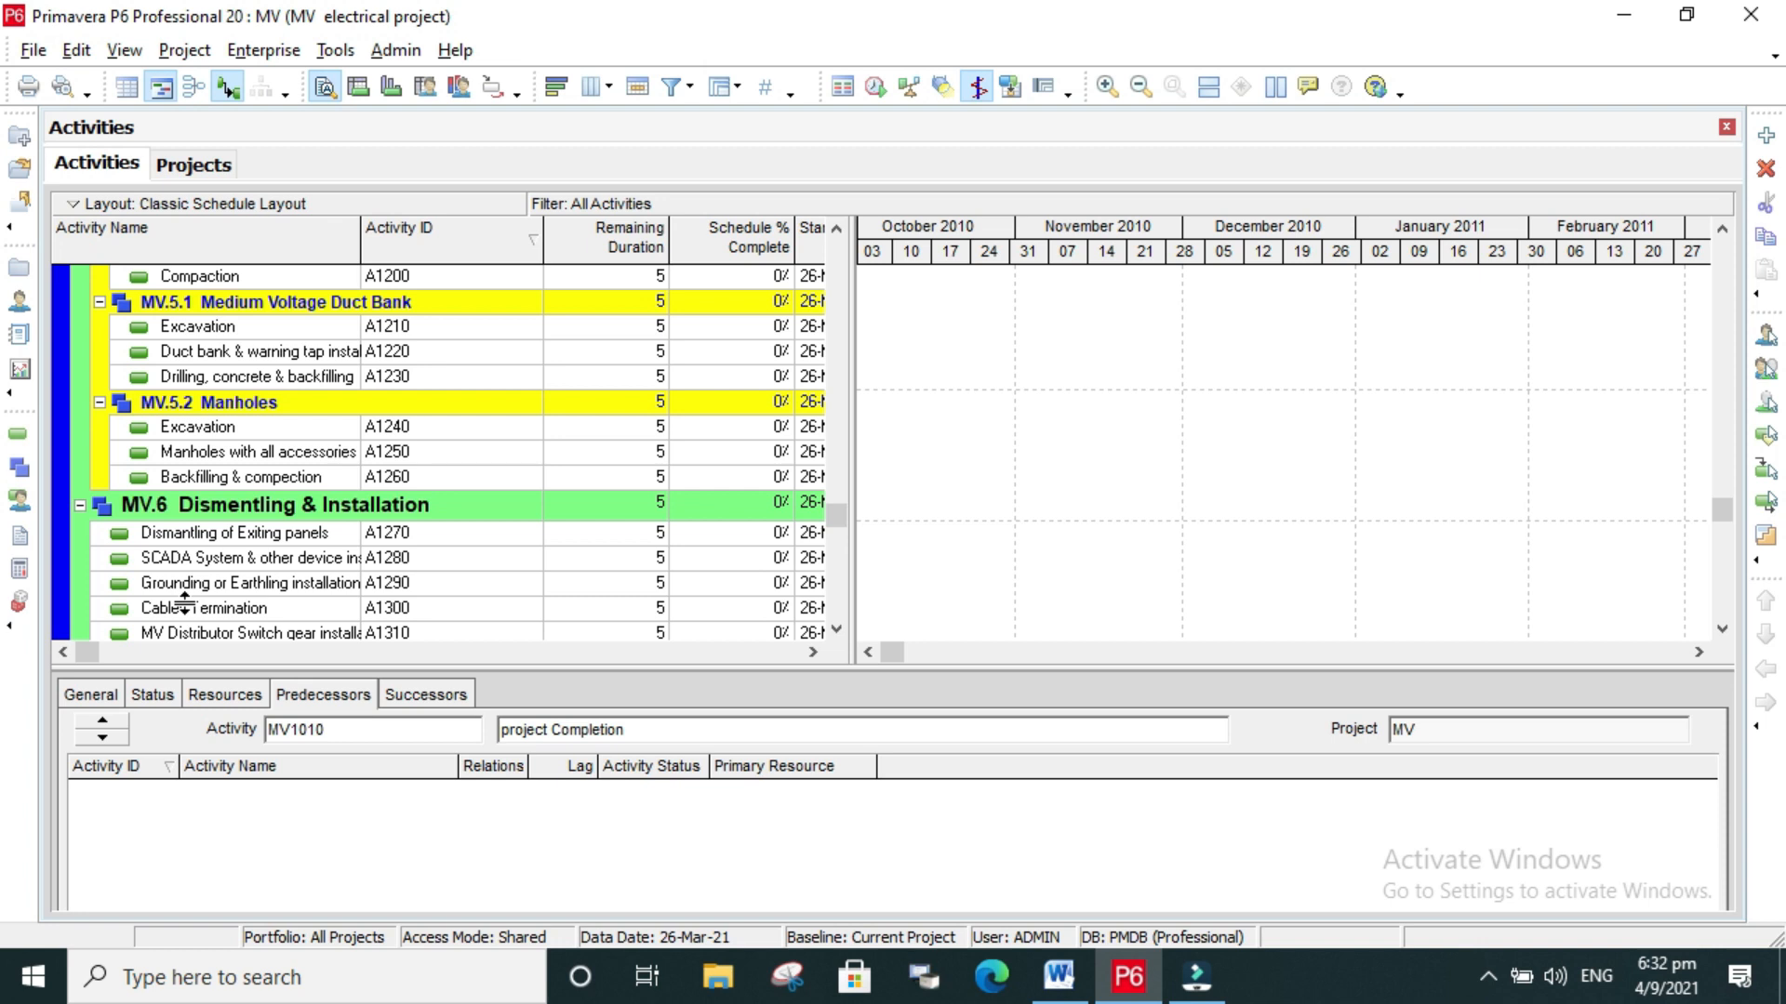
scroll(275, 645, "down", 1)
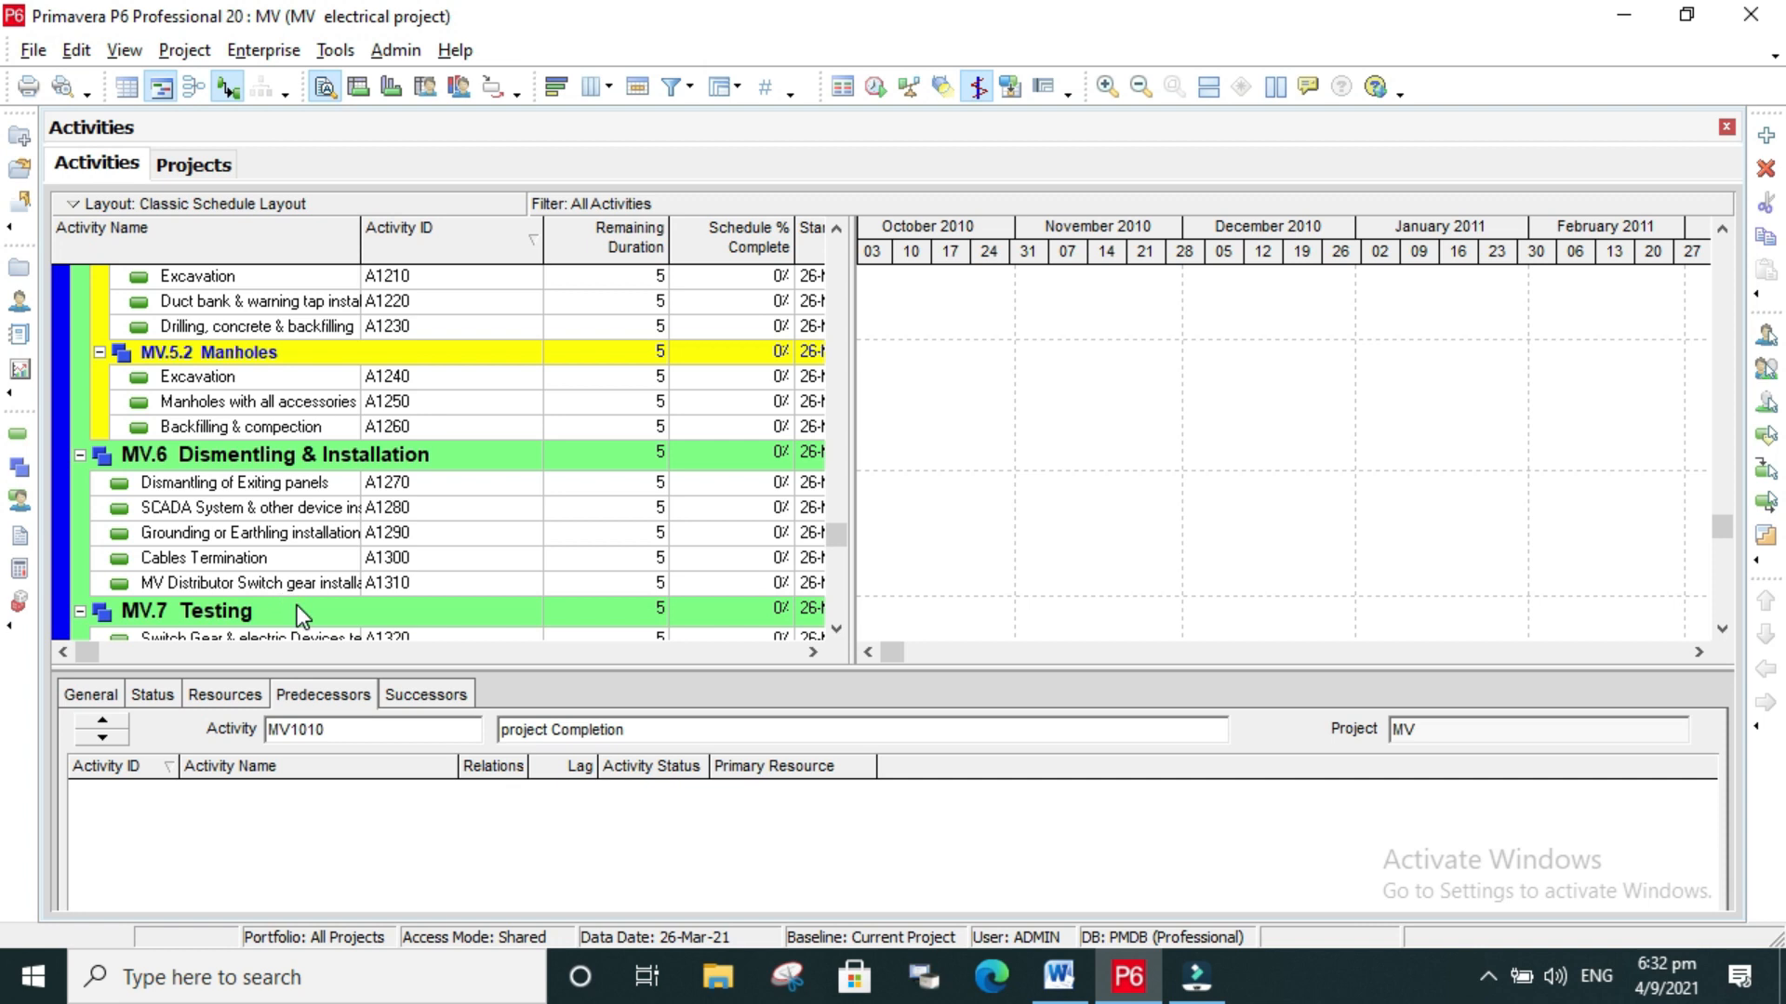
Step: Examine the activities under MV.7 Testing and MV.8 Project Close Out, and go back through the list to MV.1 Milestones
scroll(300, 616, "down", 1)
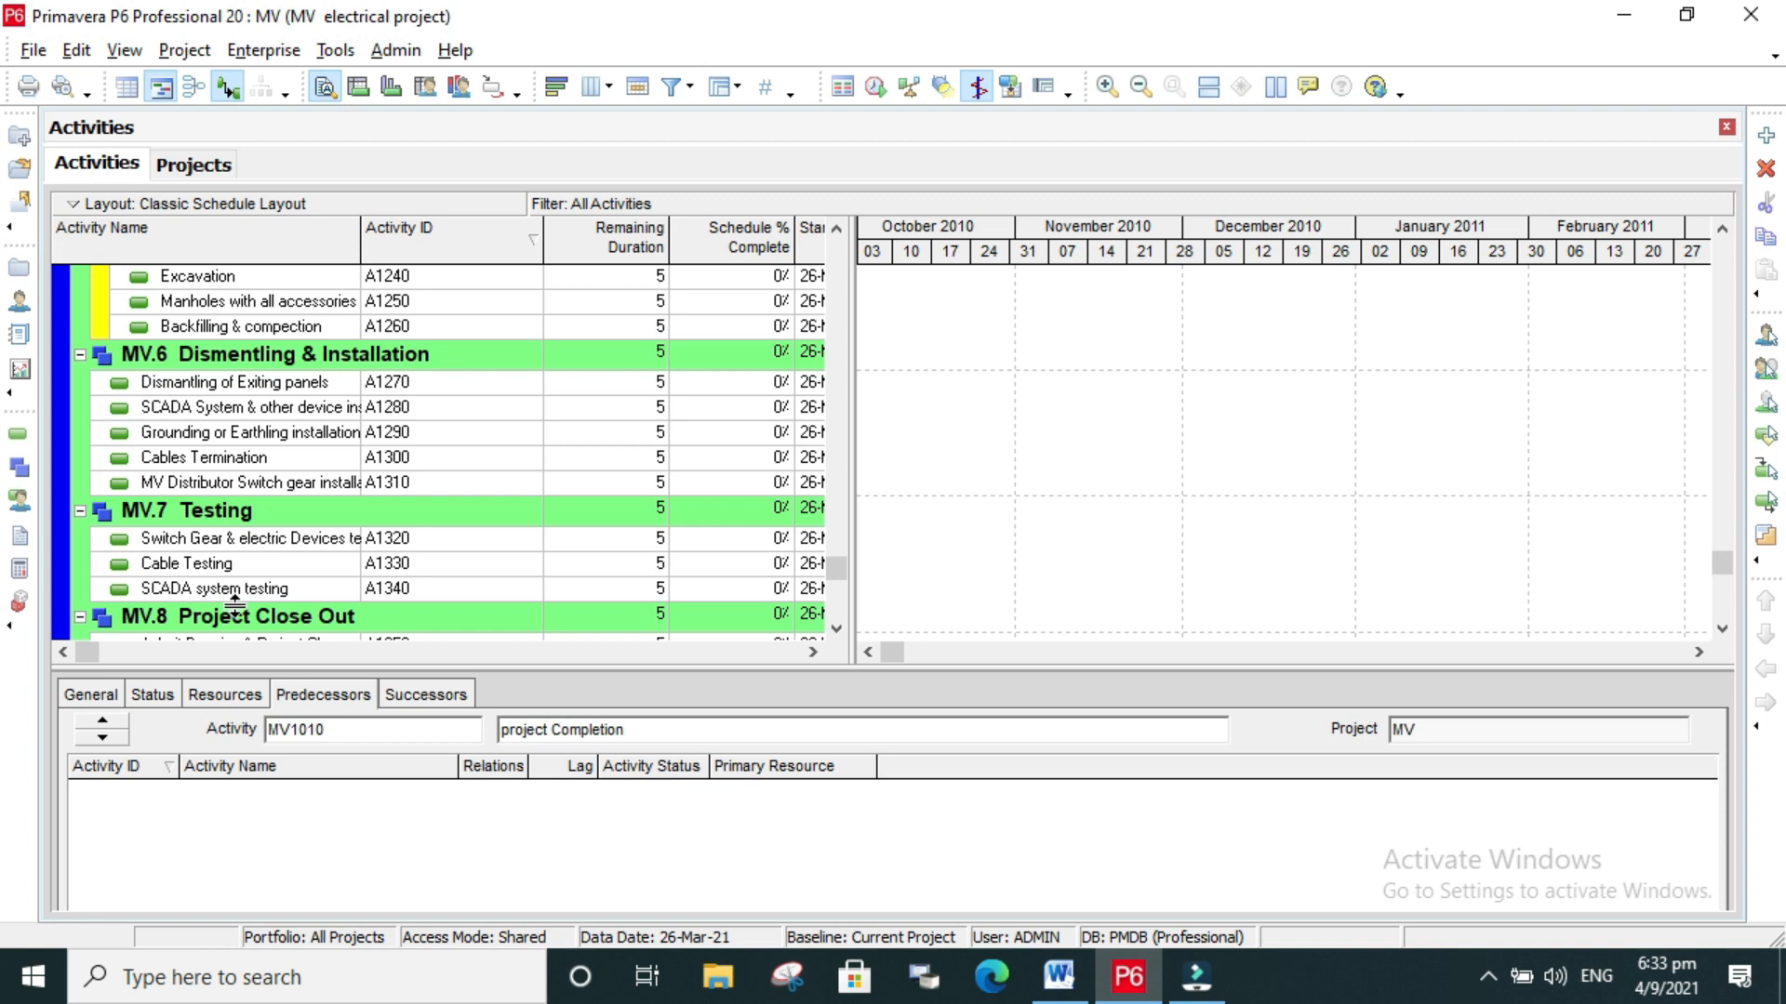
scroll(234, 605, "down", 1)
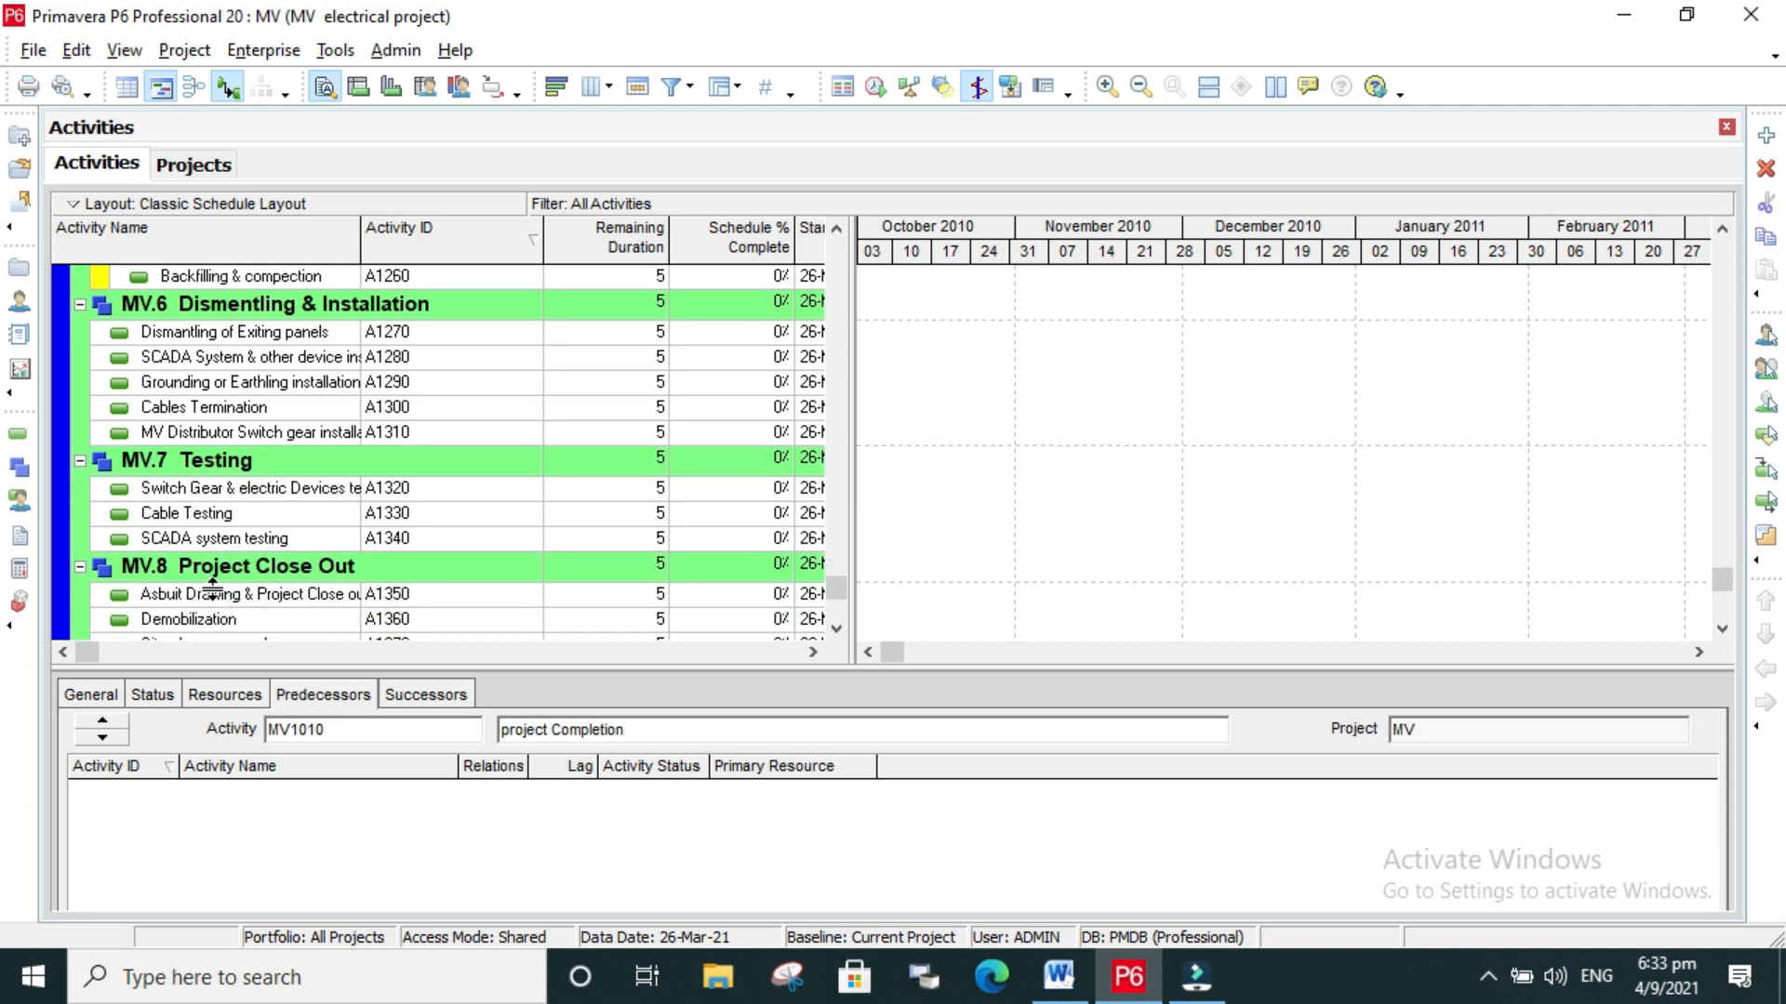
scroll(347, 590, "down", 2)
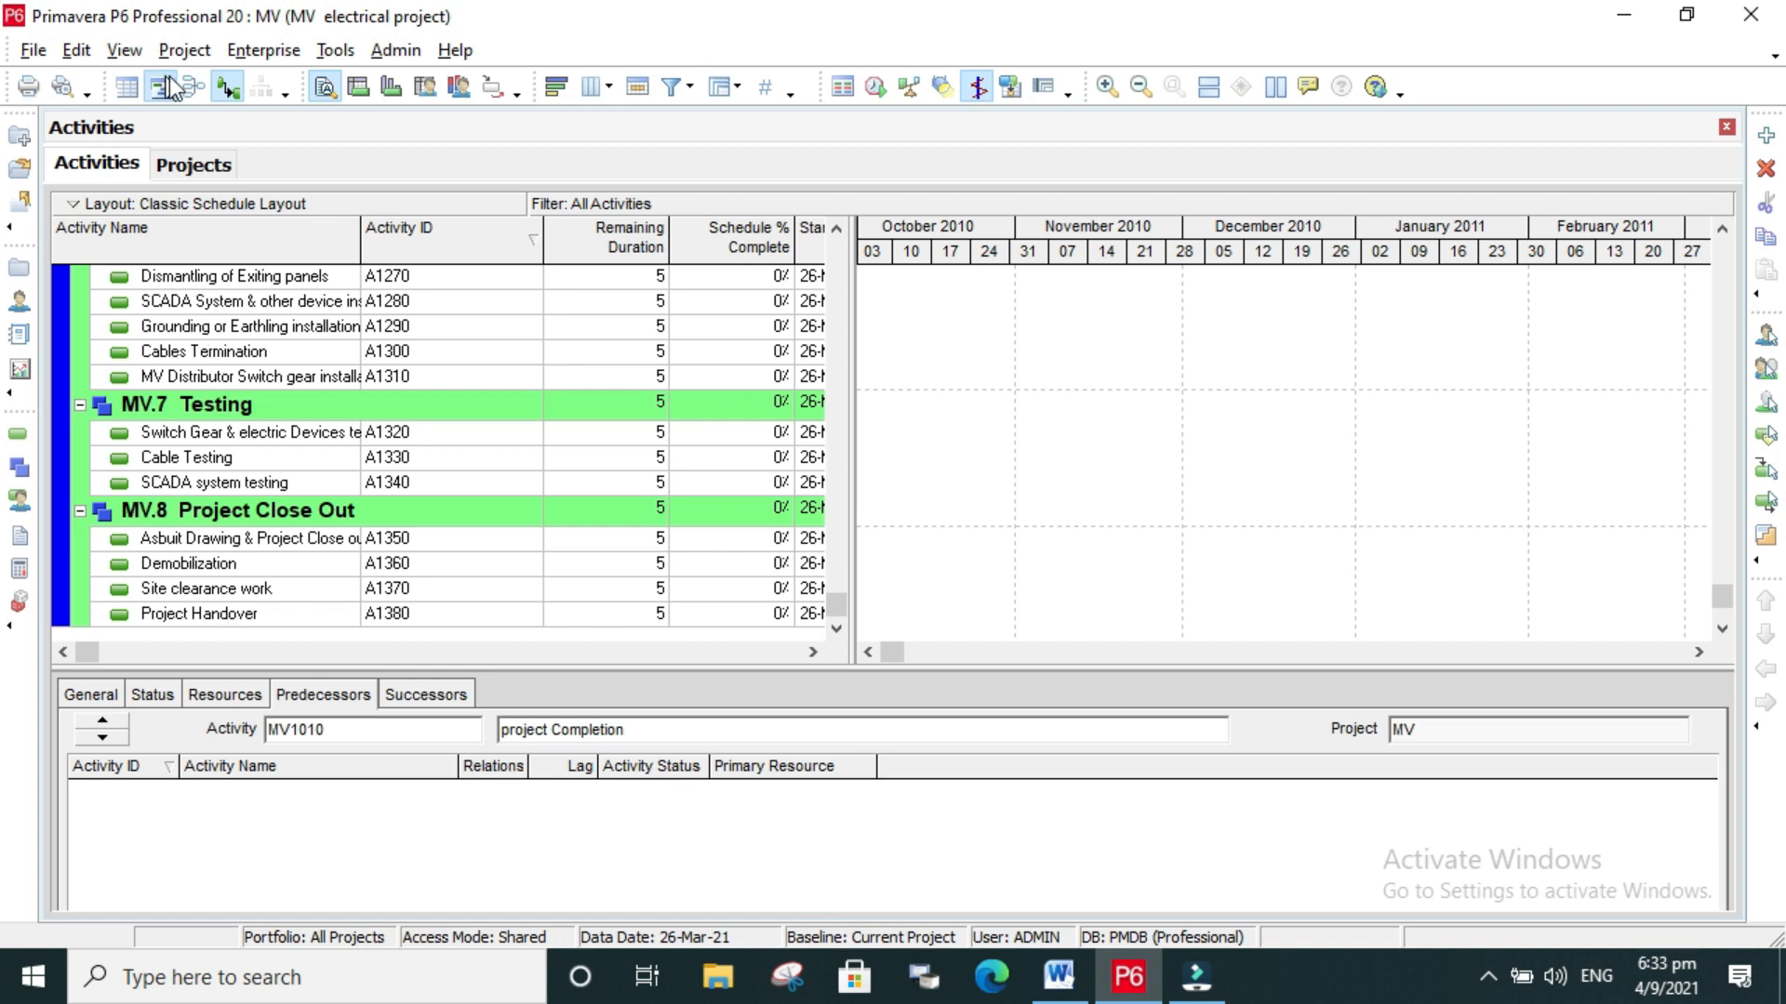
scroll(291, 451, "up", 4)
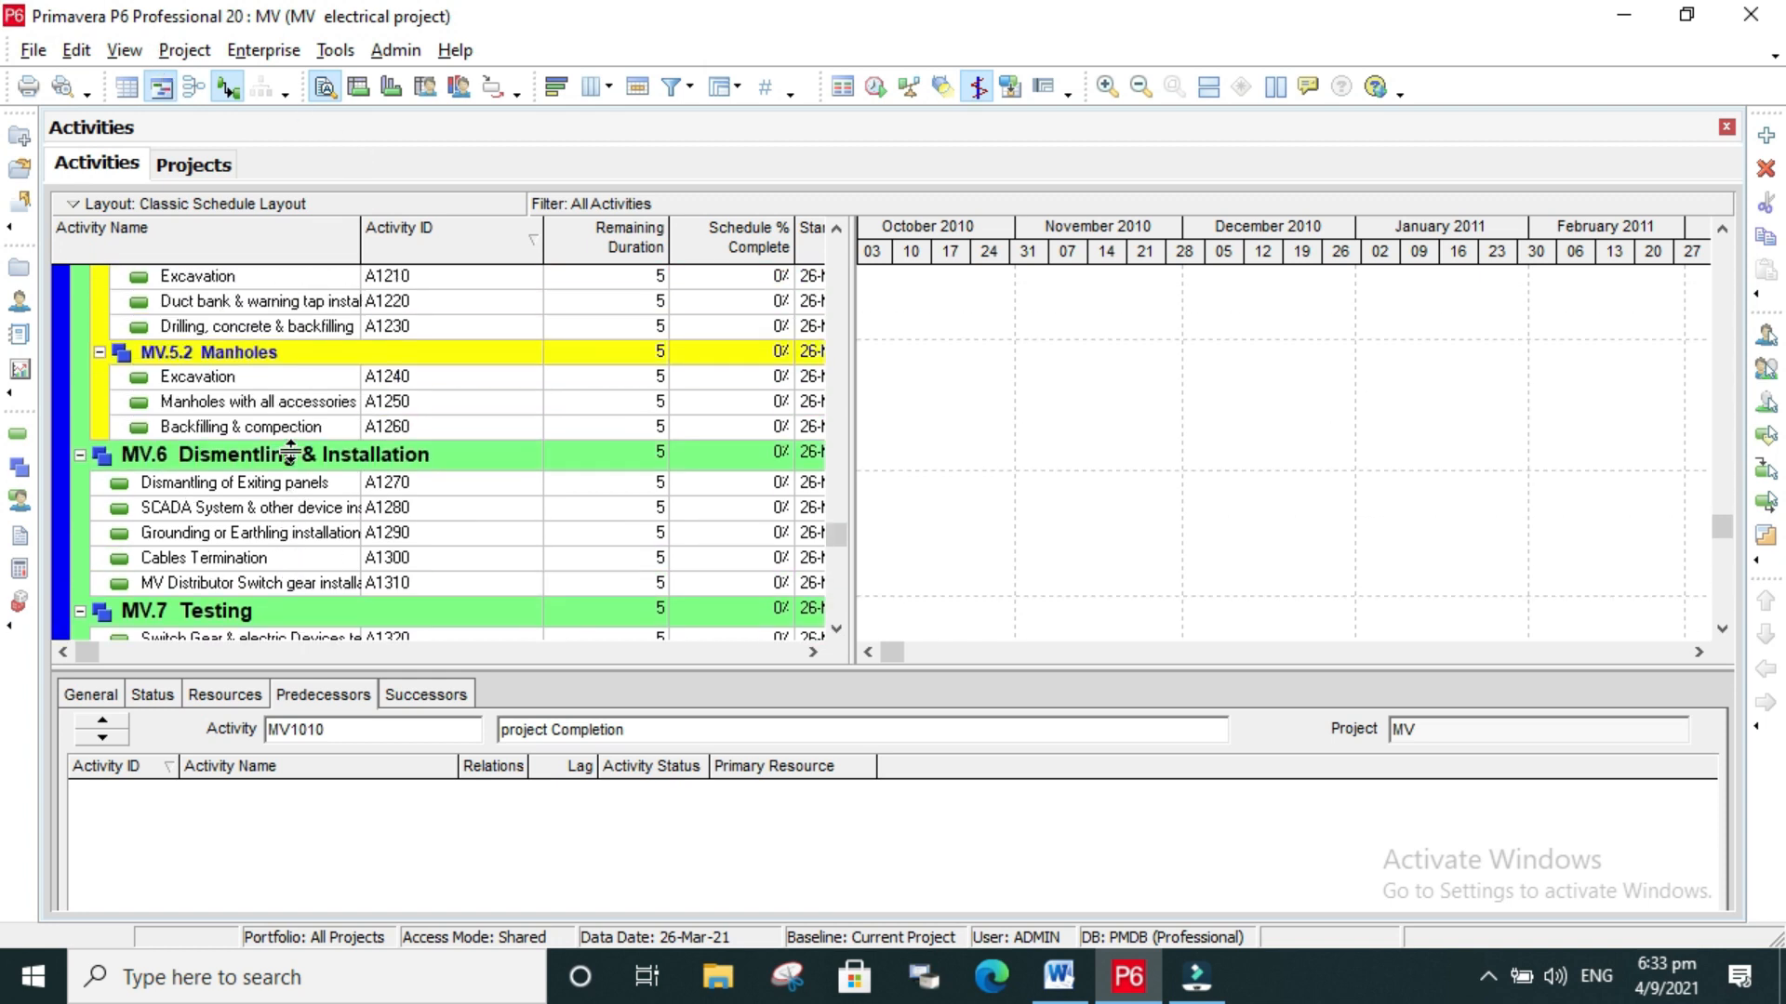
scroll(290, 451, "up", 4)
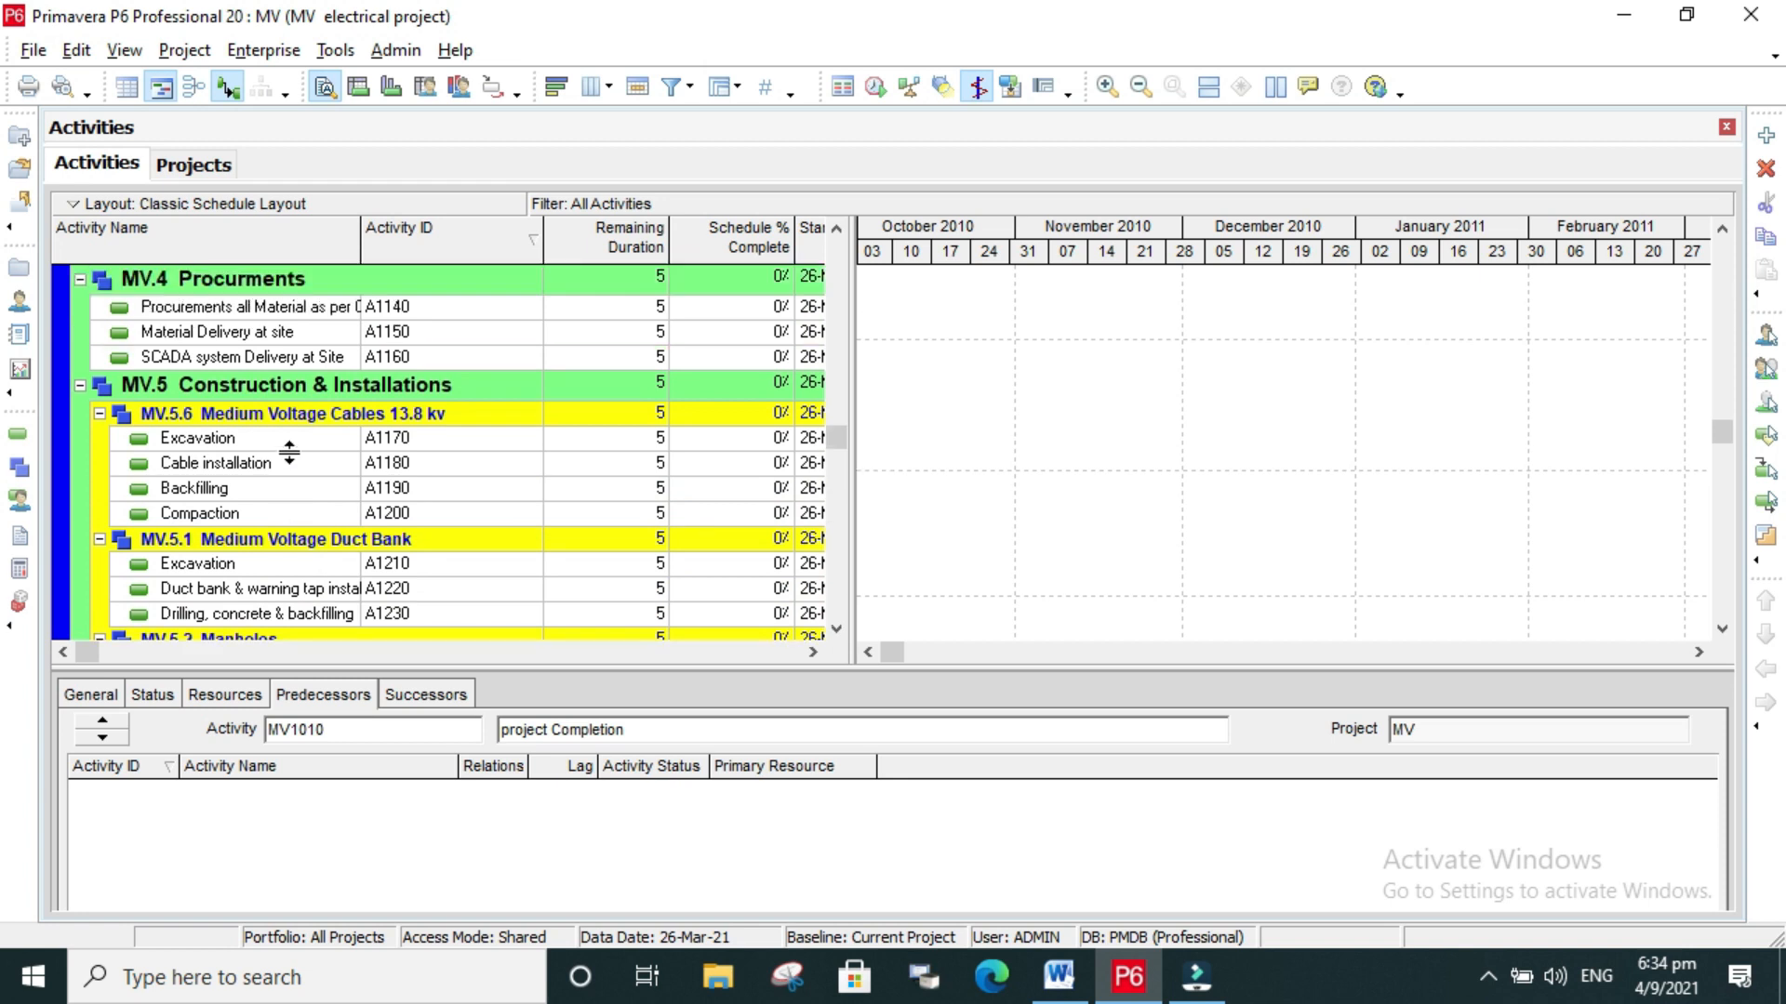
scroll(284, 456, "up", 6)
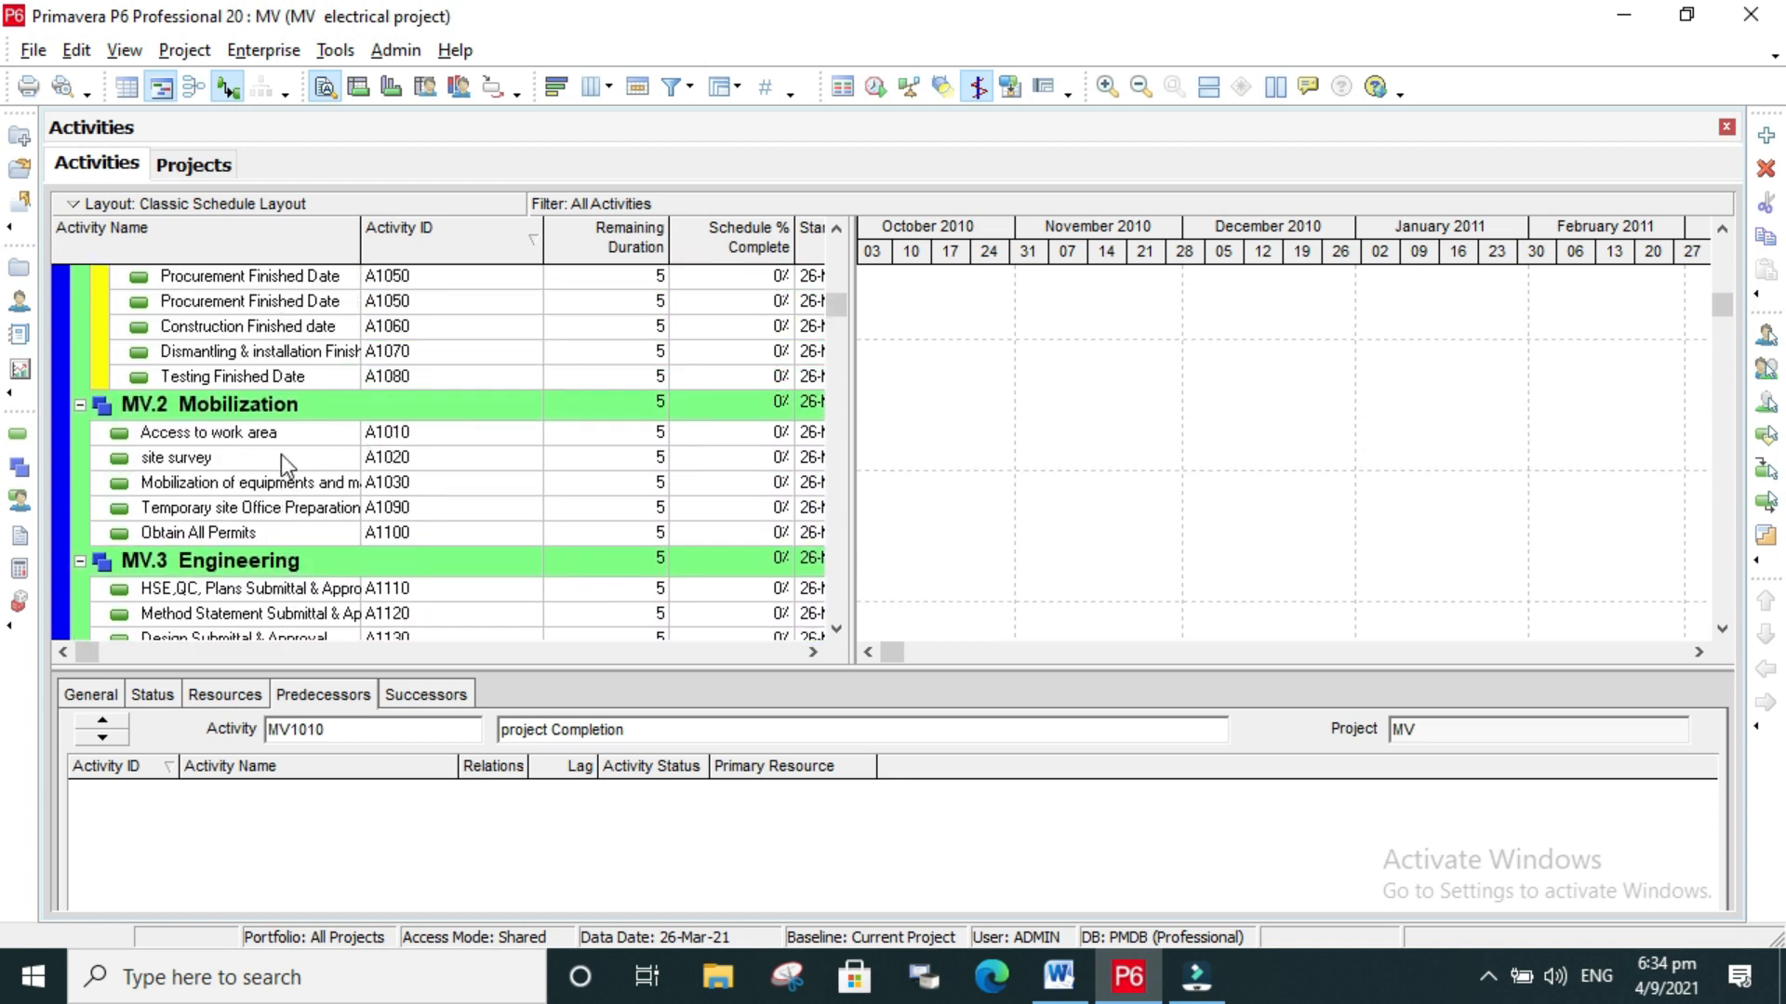
scroll(278, 455, "up", 1)
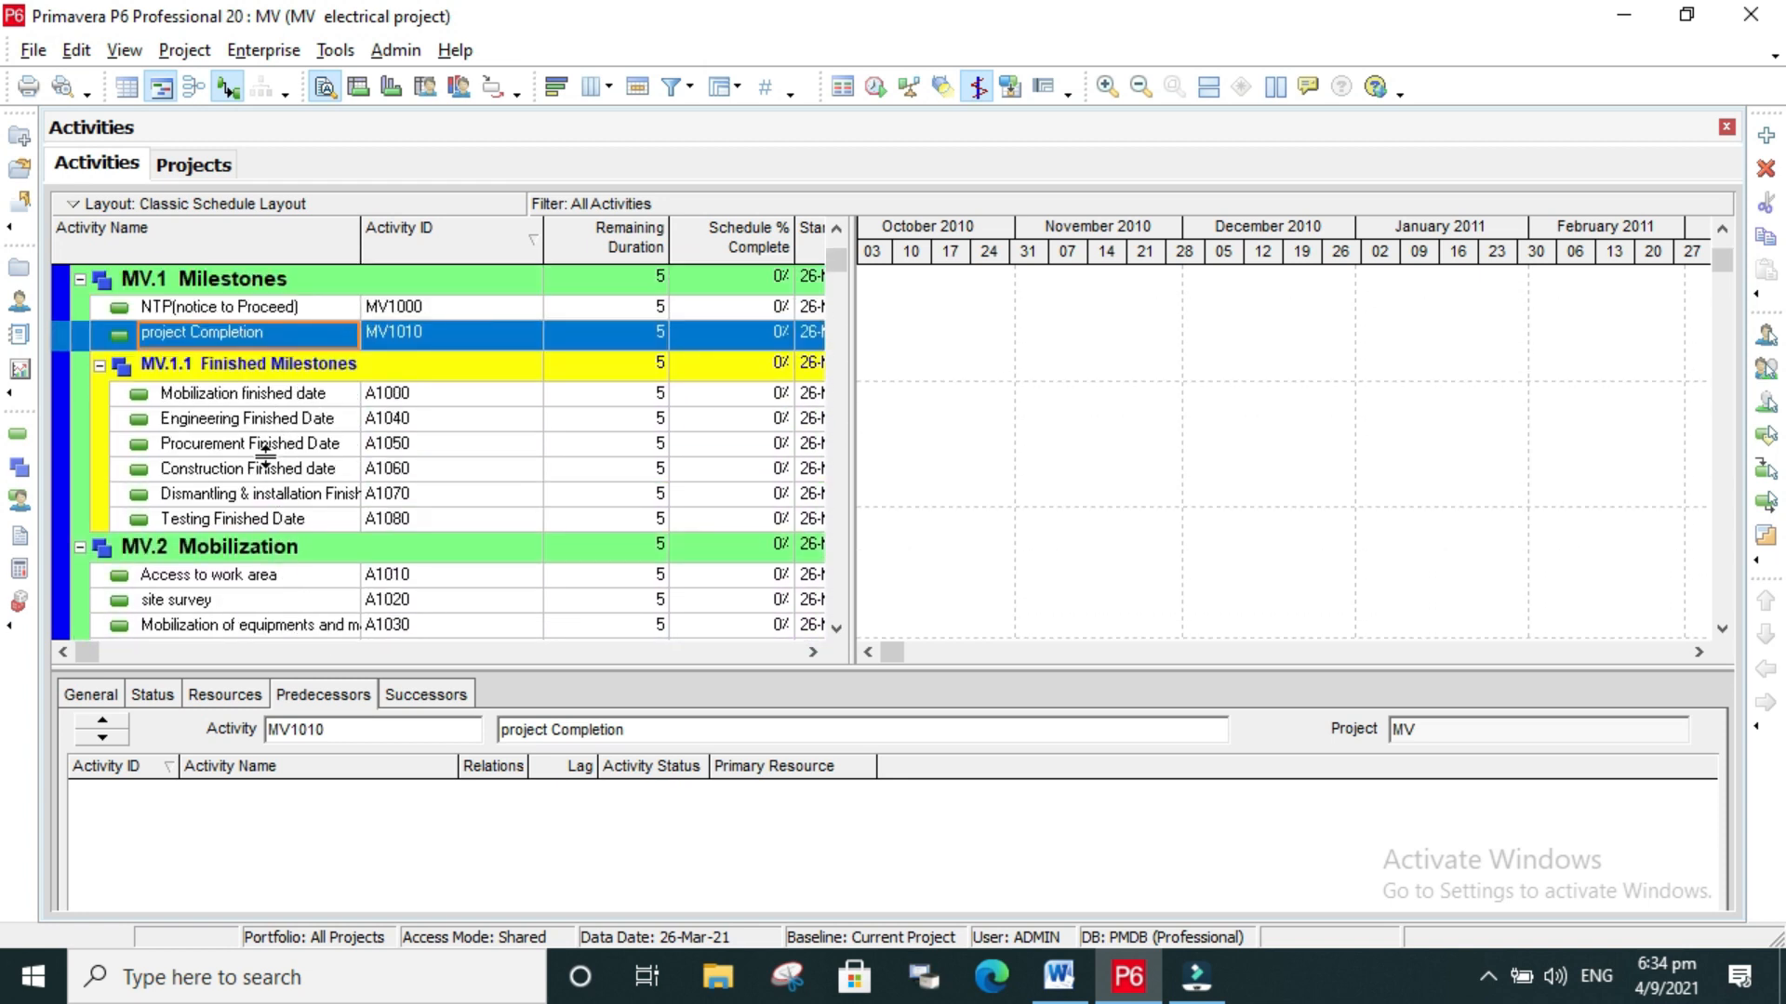